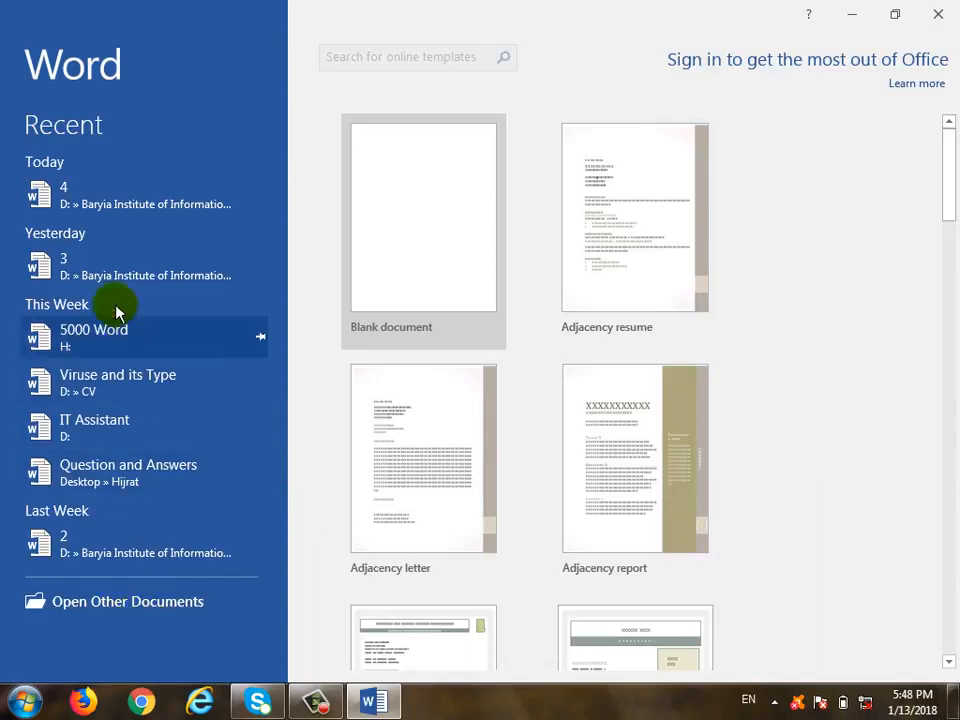
Create a blank document titled 'Microsoft Word 2016' with an indented empty line below it
click(422, 236)
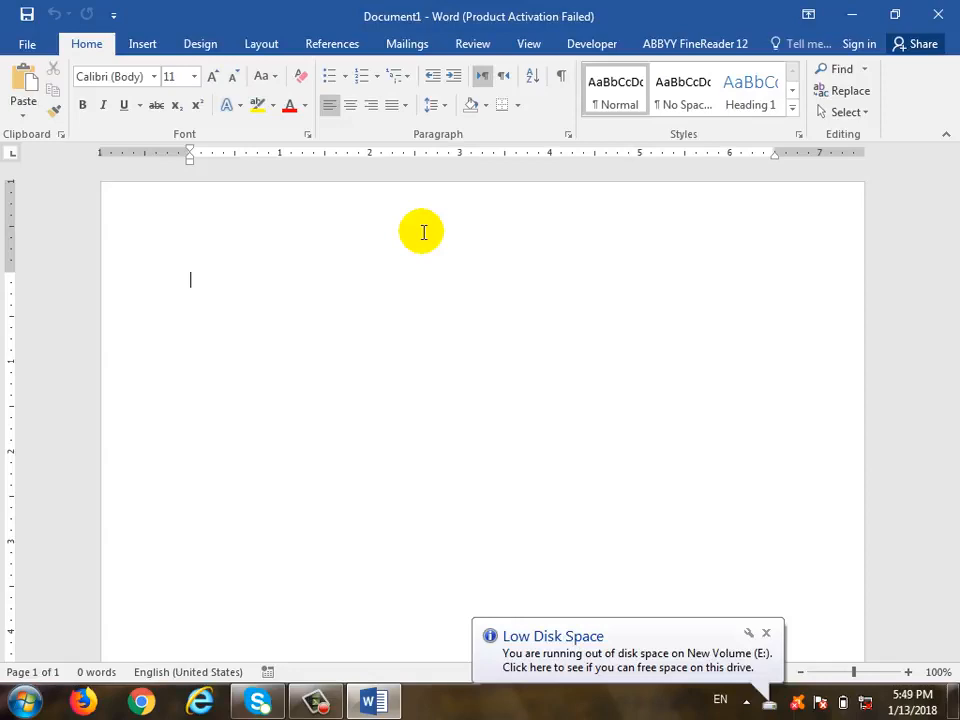
text(Mico)
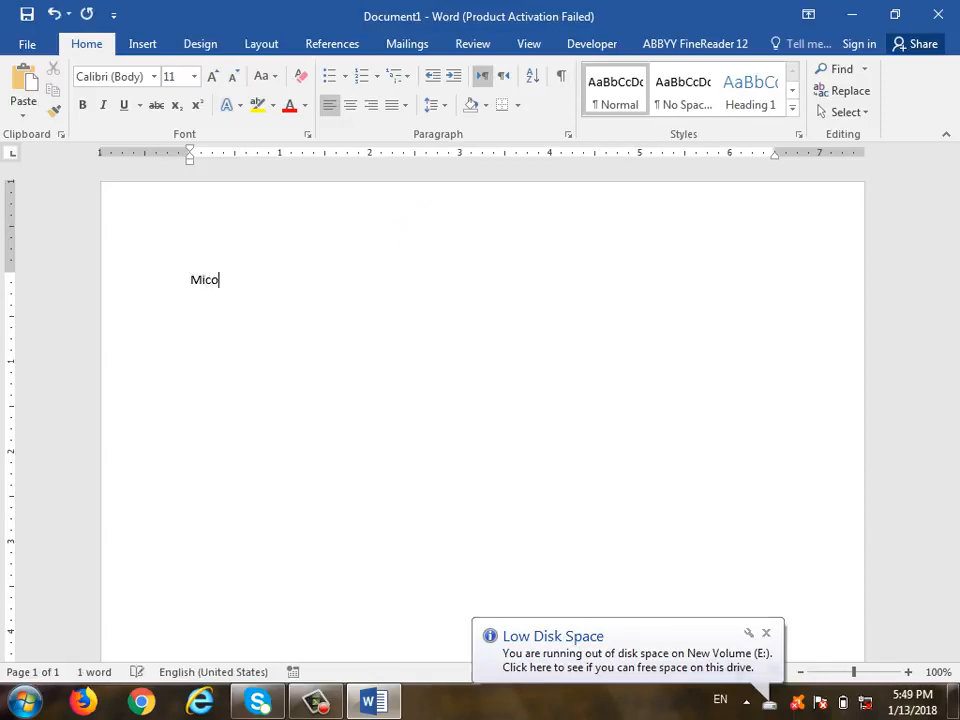
key(BackSpace)
key(BackSpace)
text(croso)
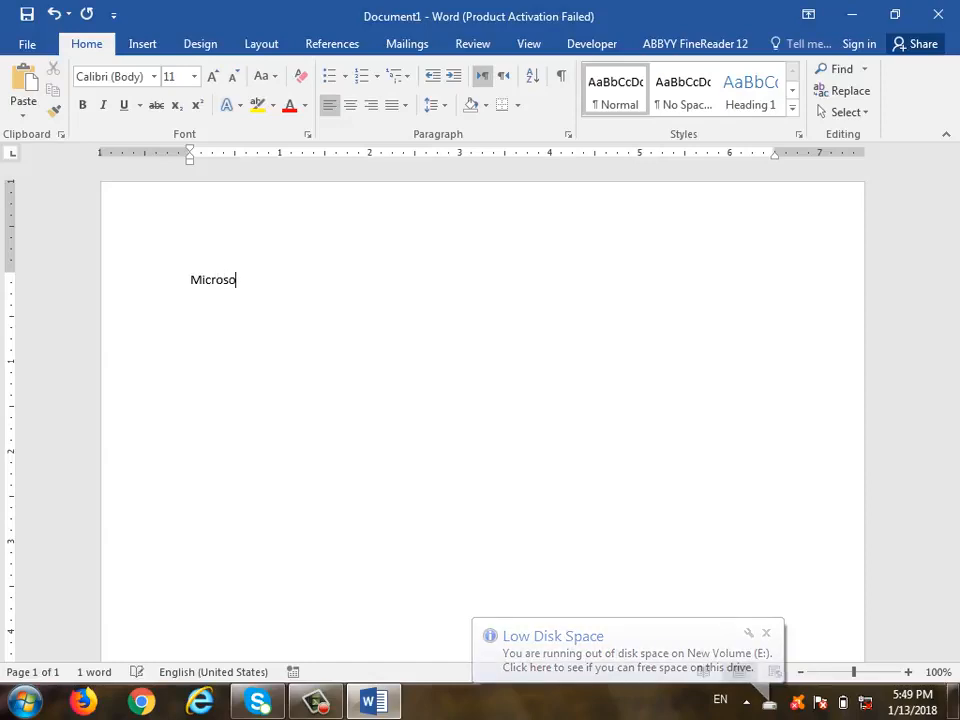
text(ft Word)
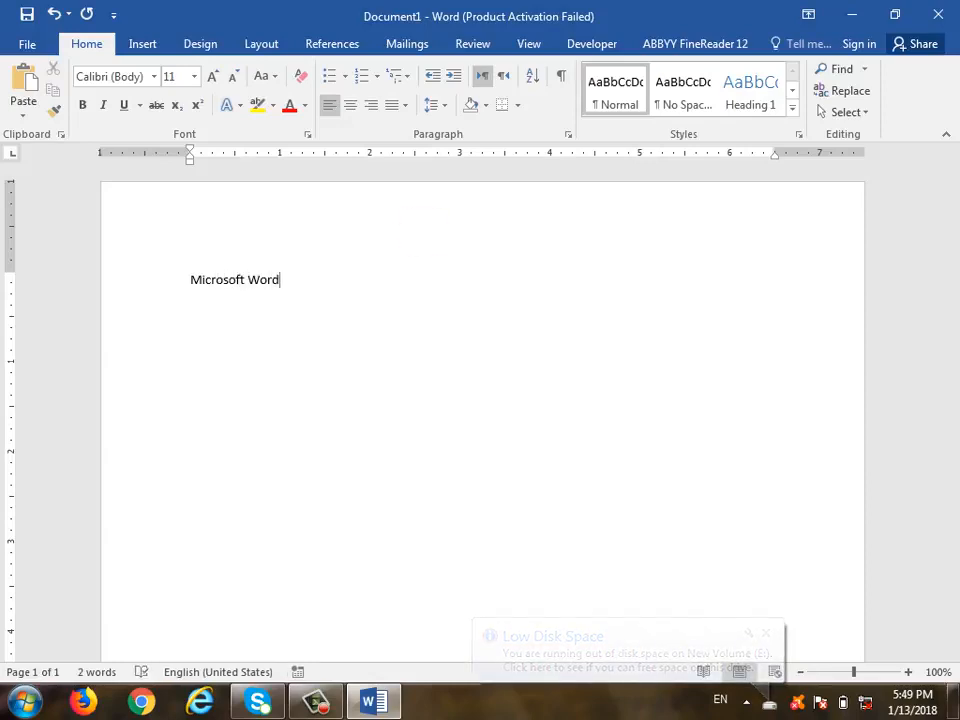
text( 2016)
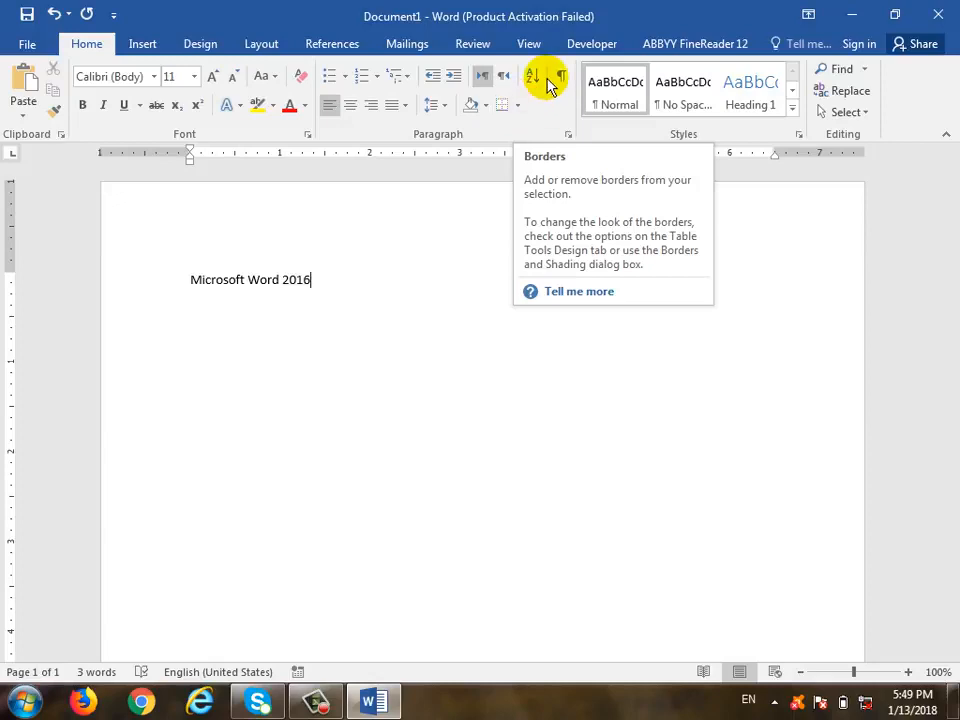
drag(192, 281, 280, 288)
click(369, 377)
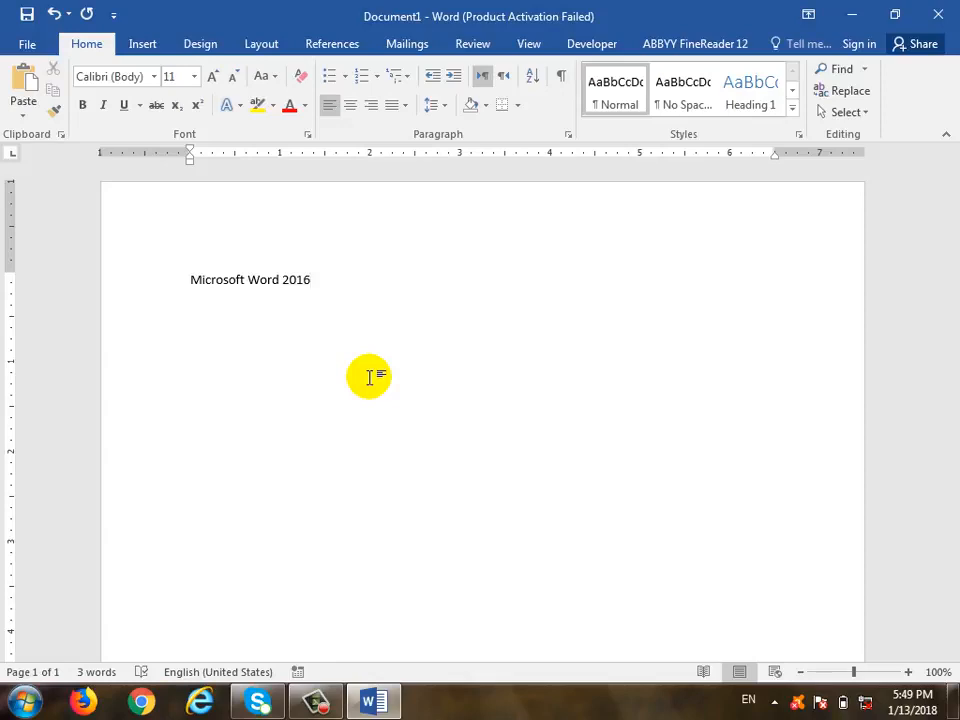
key(Return)
key(Tab)
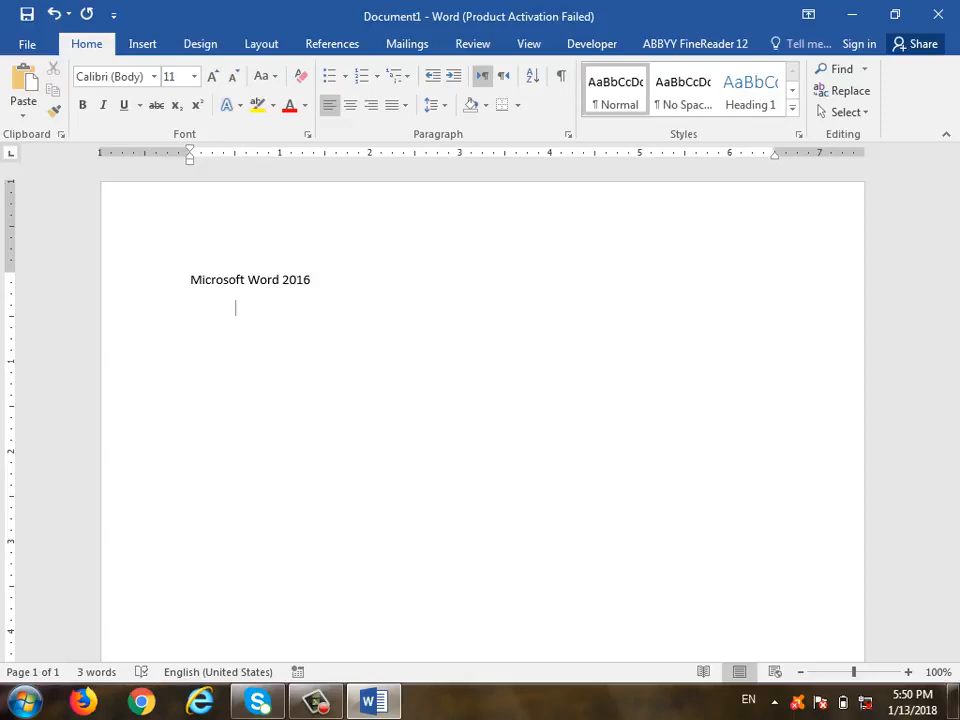
Type 'Microsoft Word is word processor, in which we do application and documentation work' and start a new line
text(Microsoft Wor)
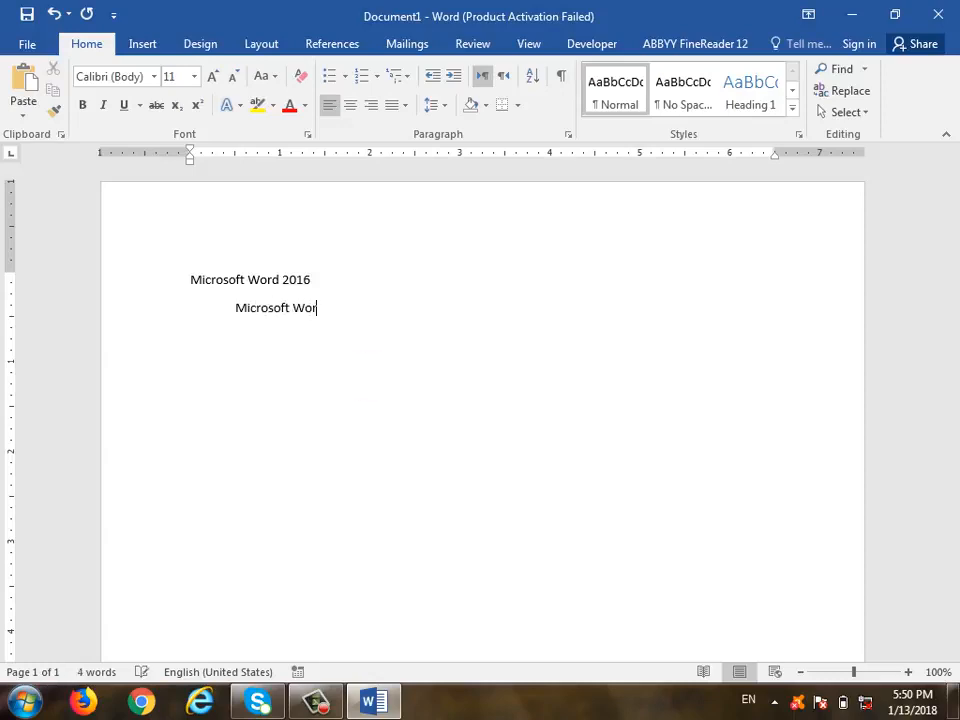
text(d is word proces)
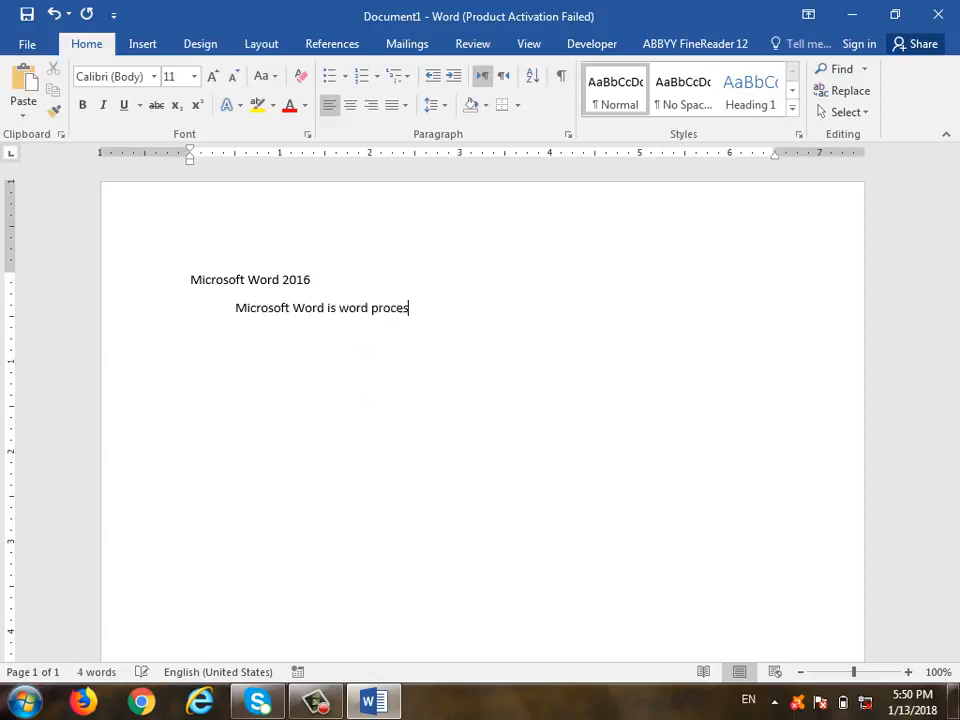
text(sor,)
text(in which)
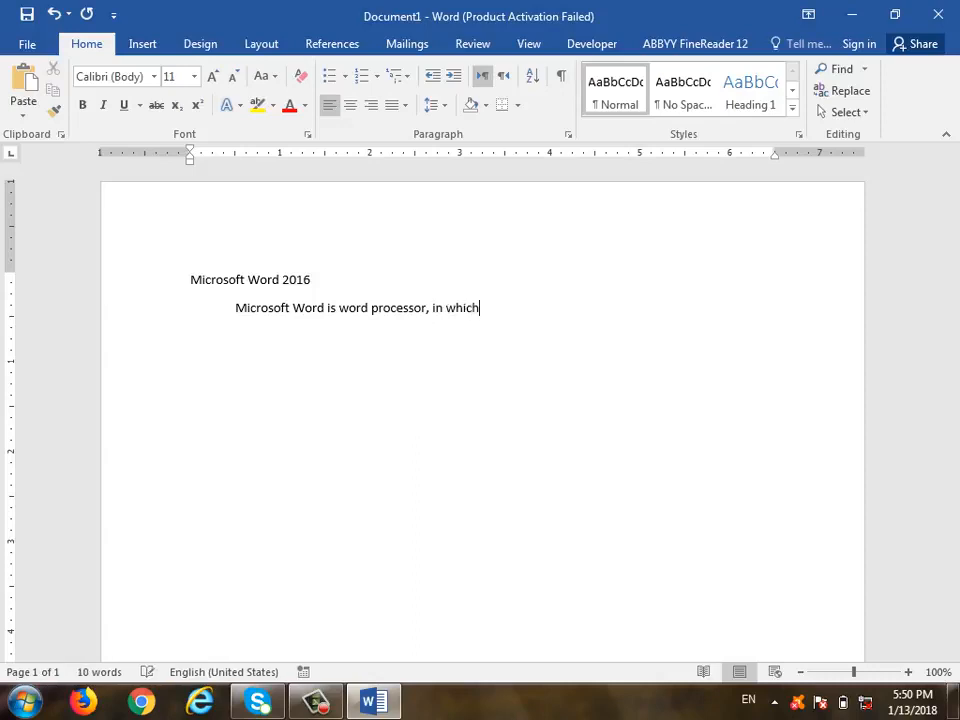
text( we do applica)
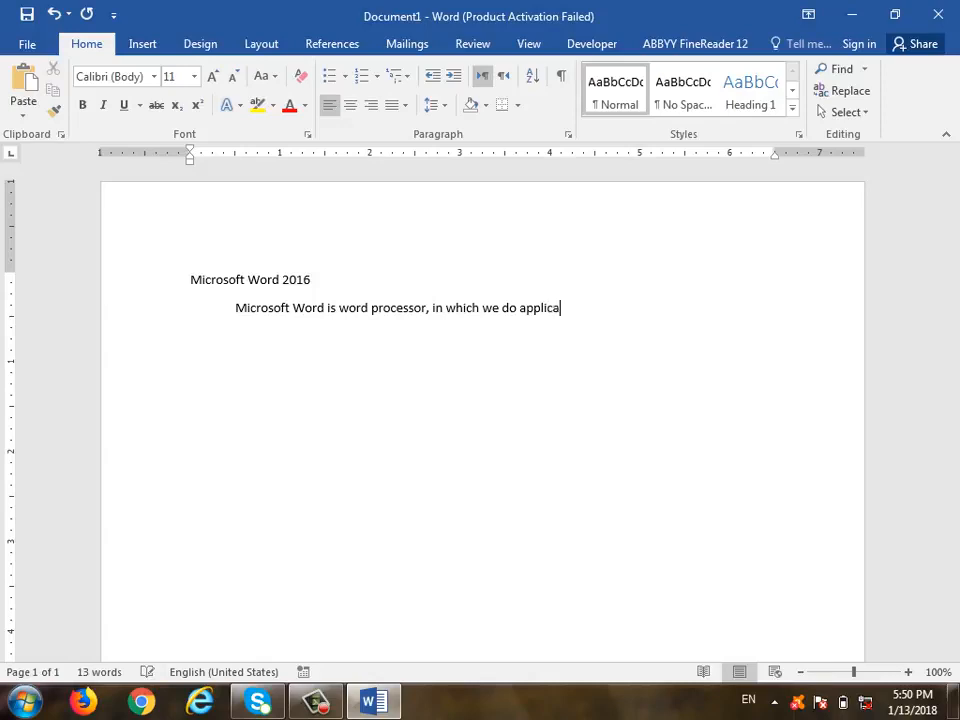
text(tion and documentation work)
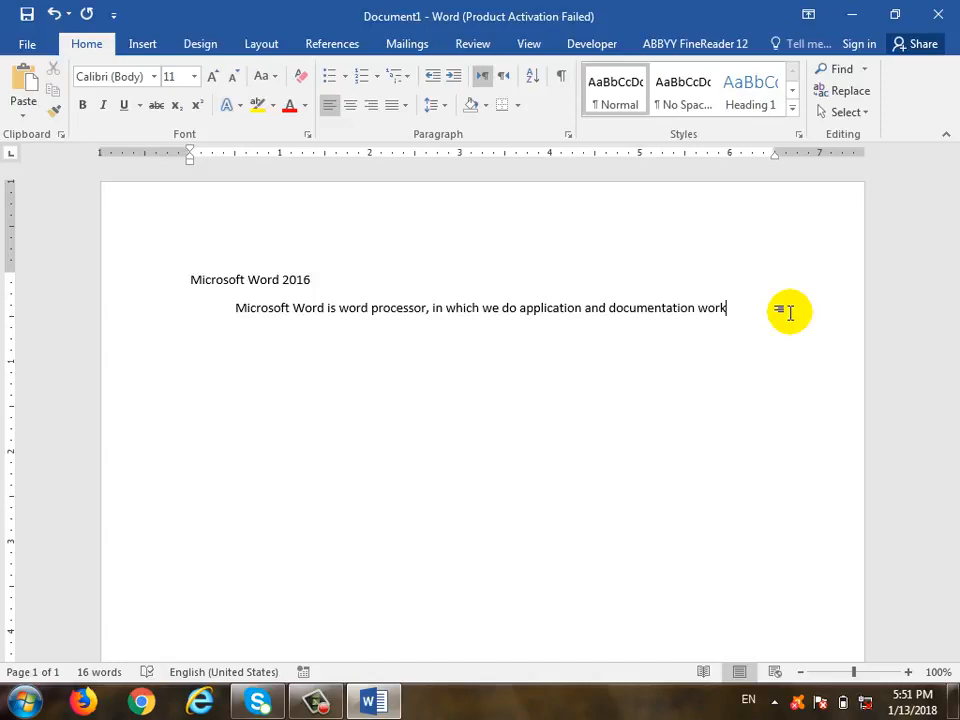
key(Return)
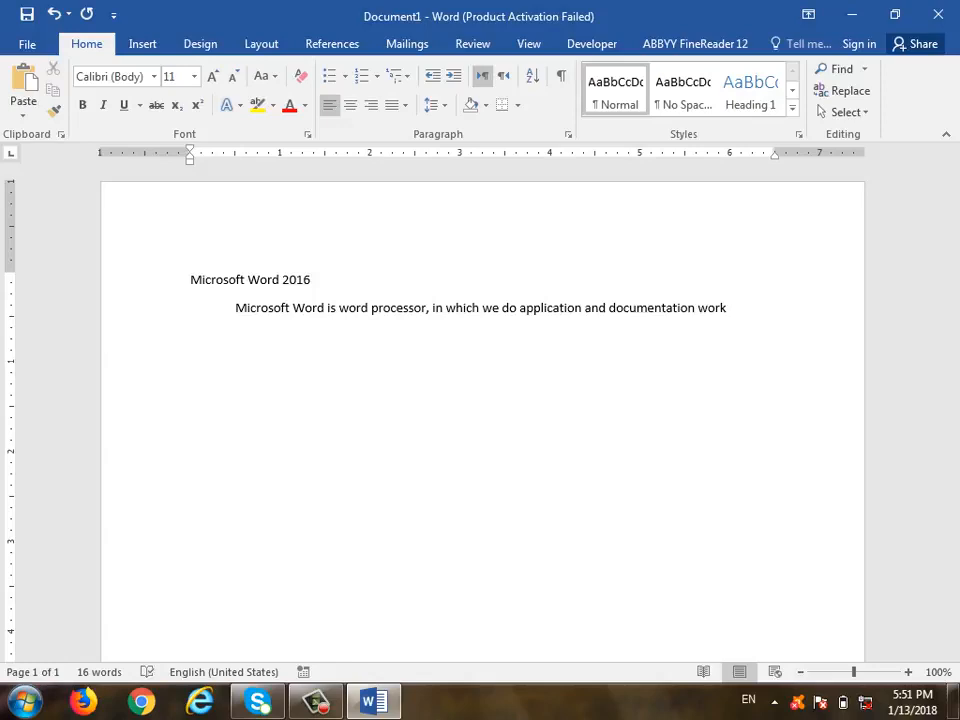
Add the line 'Layout of Micorosft Word.' below the paragraph, then start a new line
text(Layout Micoros)
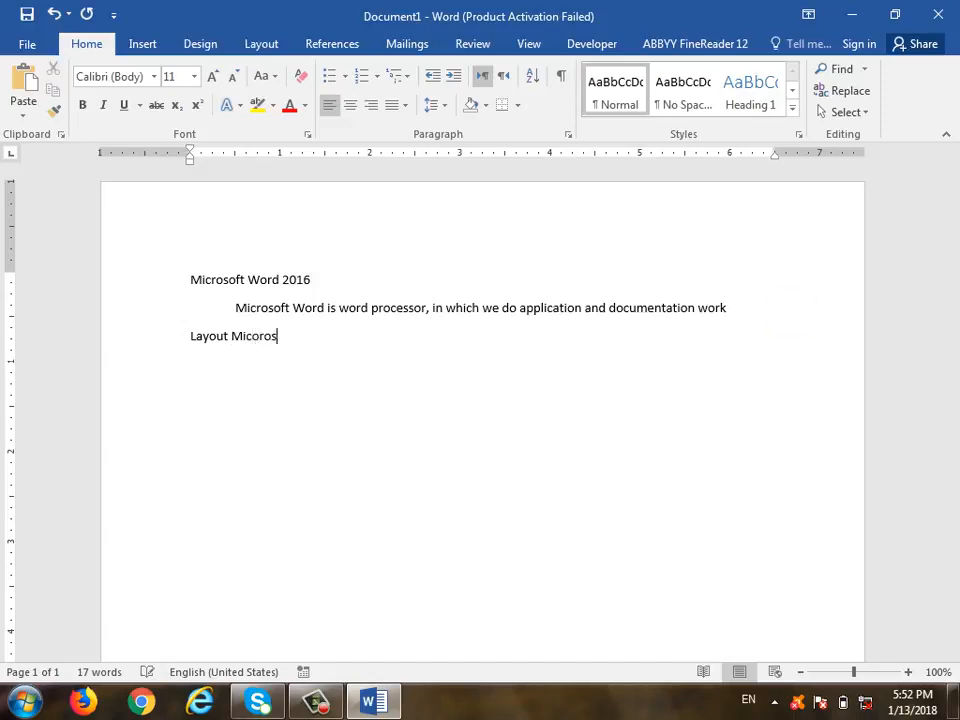
text(ft Word)
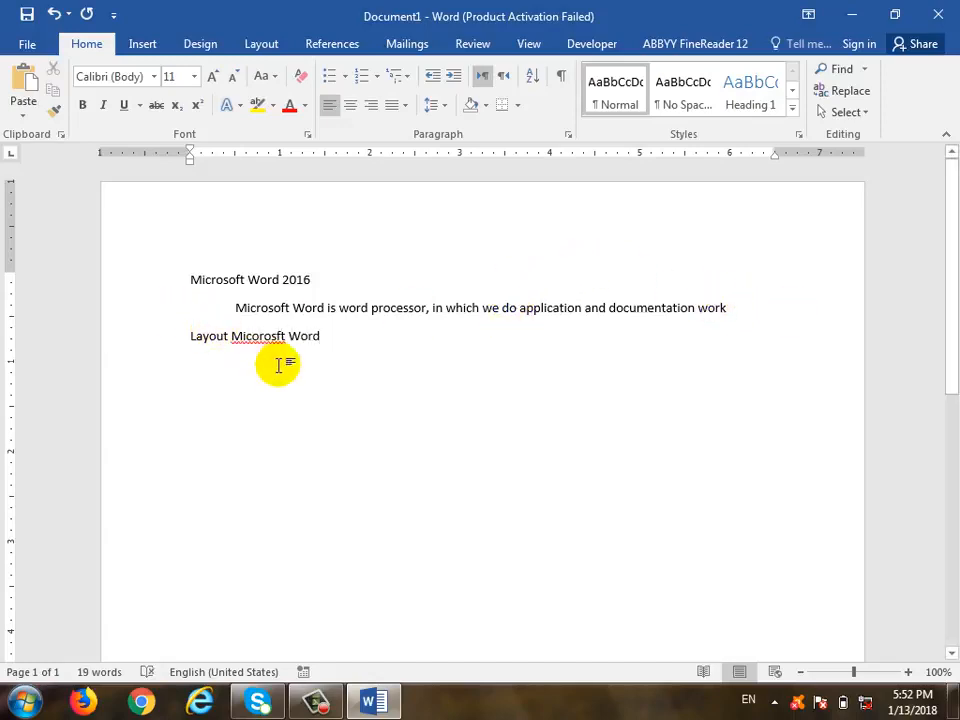
click(232, 336)
text(of)
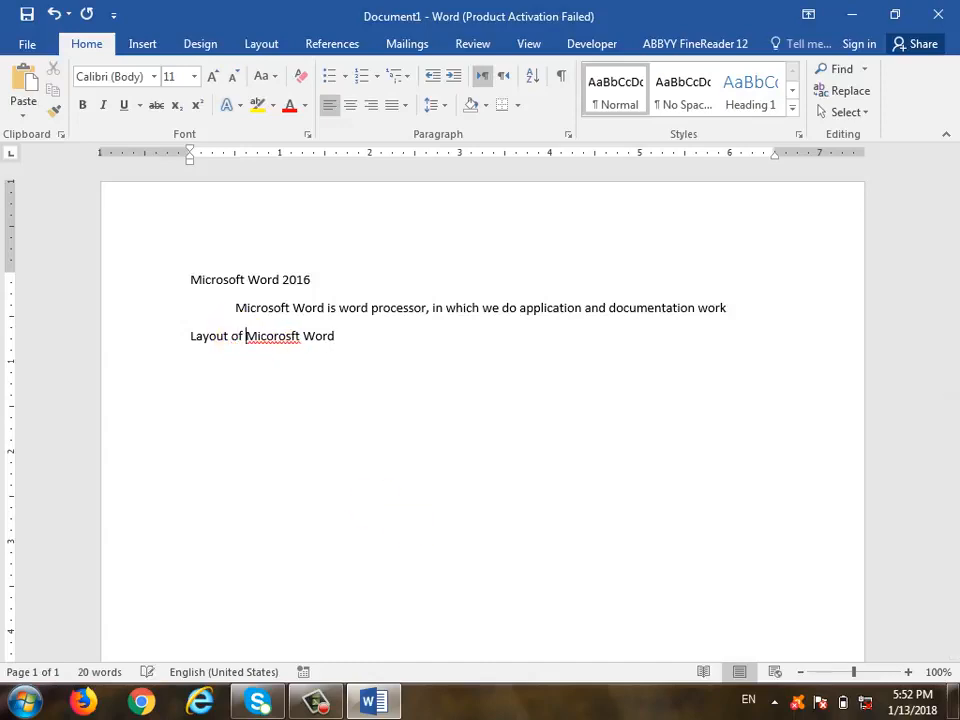
click(367, 308)
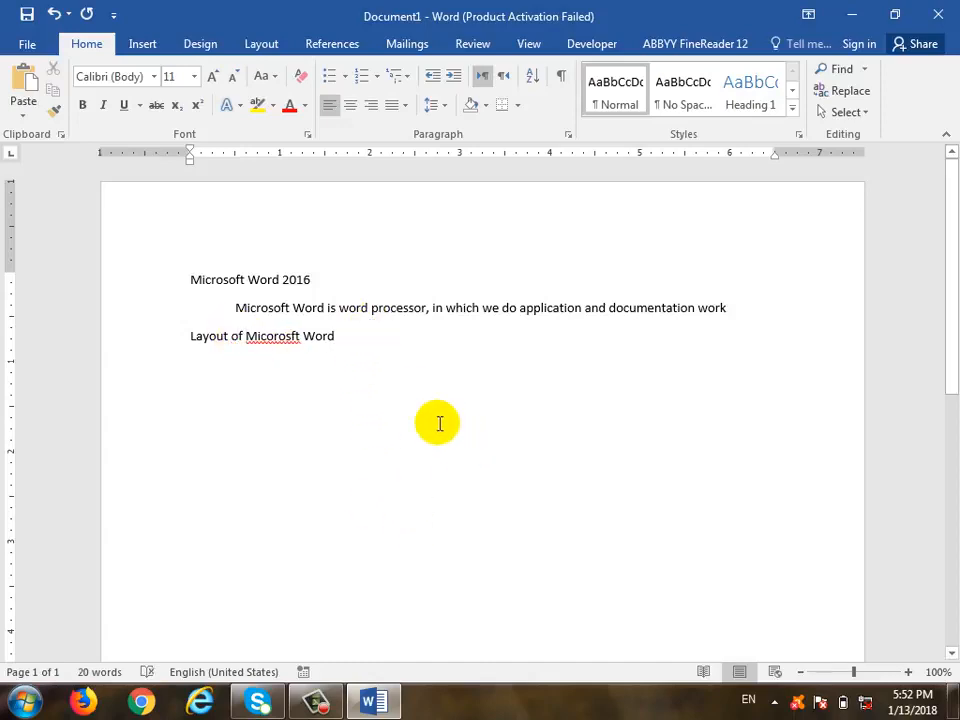
click(397, 340)
text(.)
key(Return)
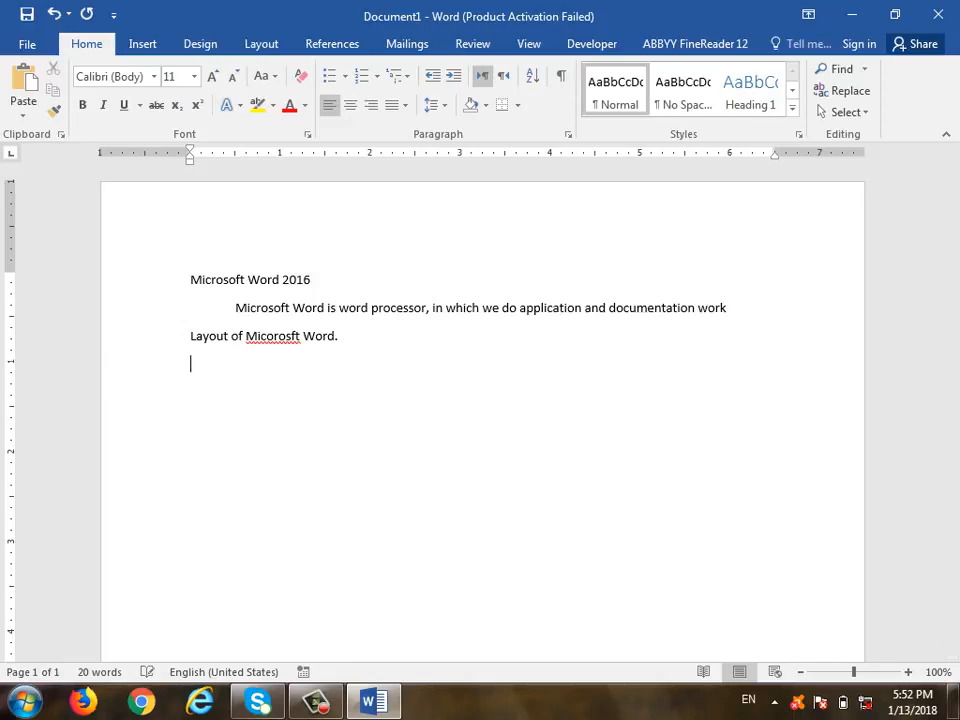
Start a numbered list with Title Bar, Control buttons, Quick Access Tool Bar and Menu bar
text(1. )
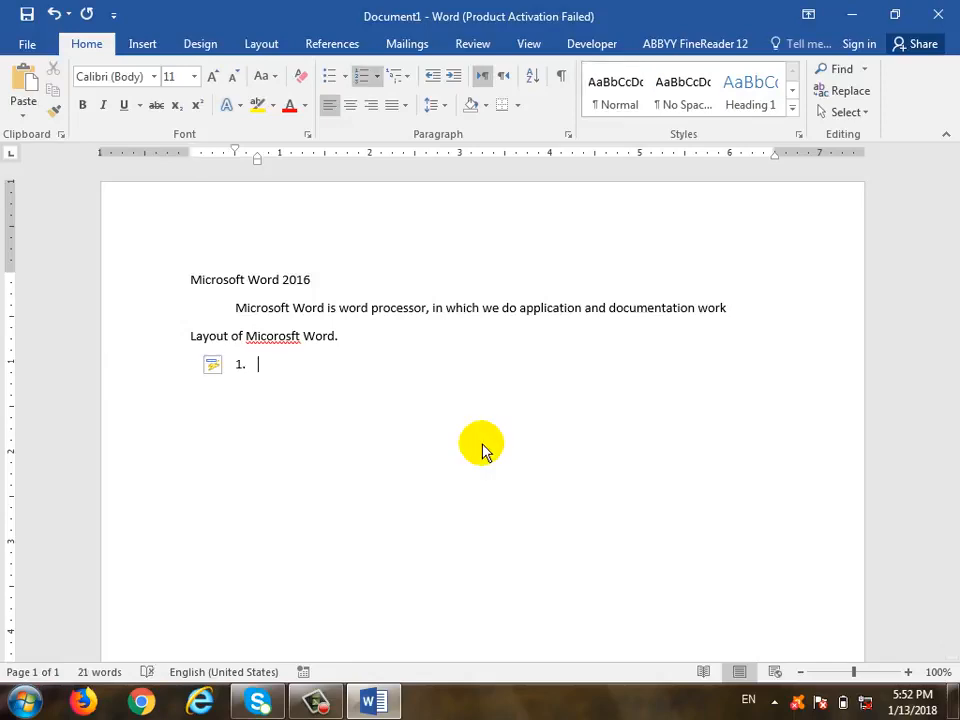
text(Title Bar)
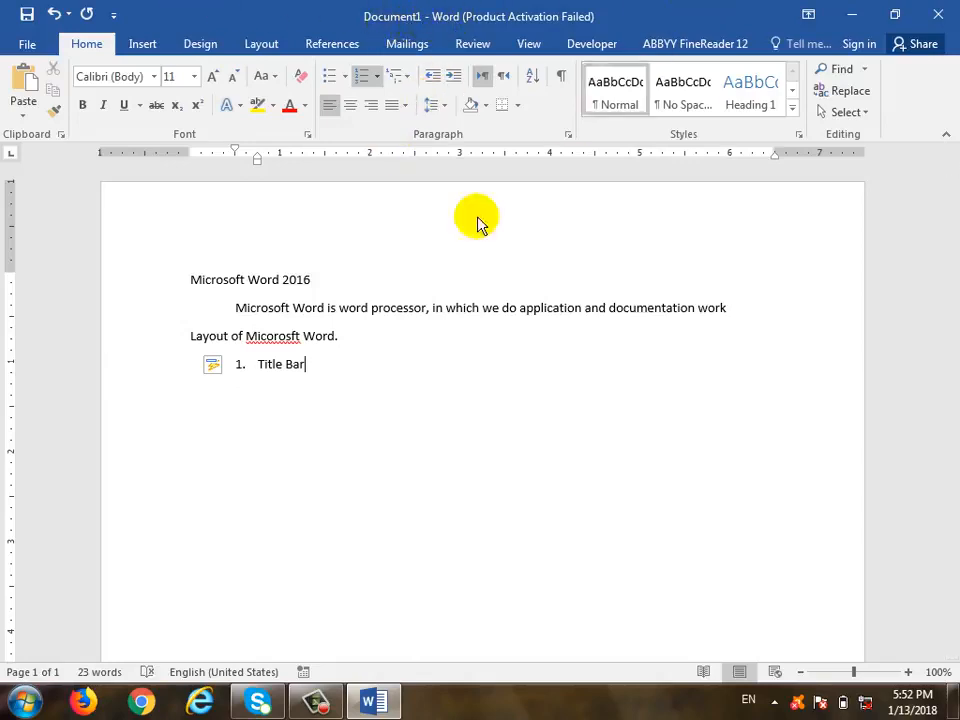
key(Return)
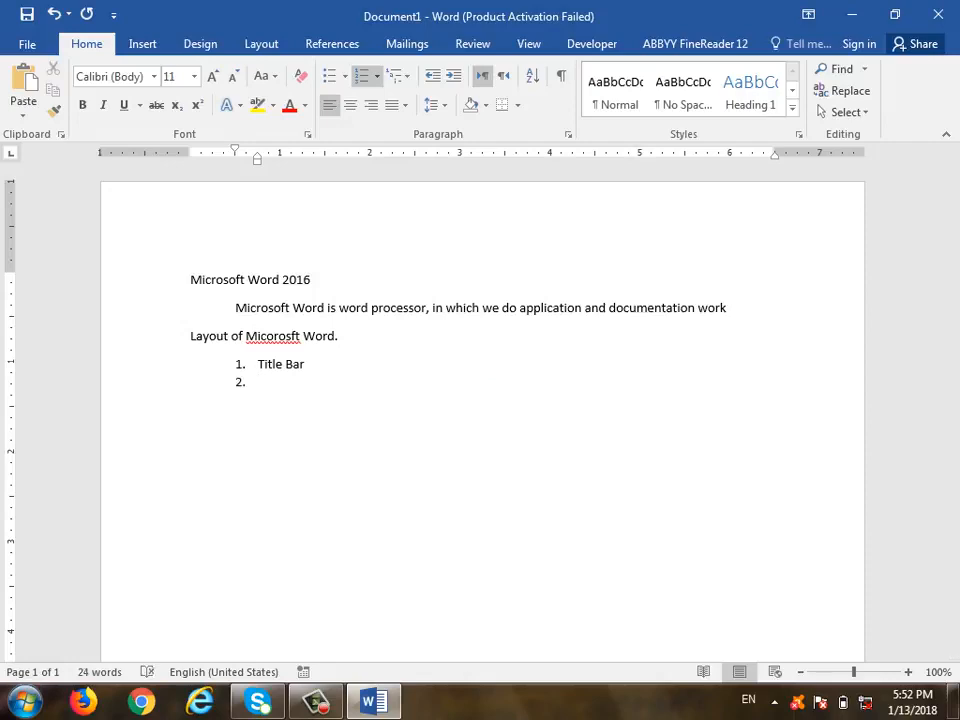
text(Control buttons)
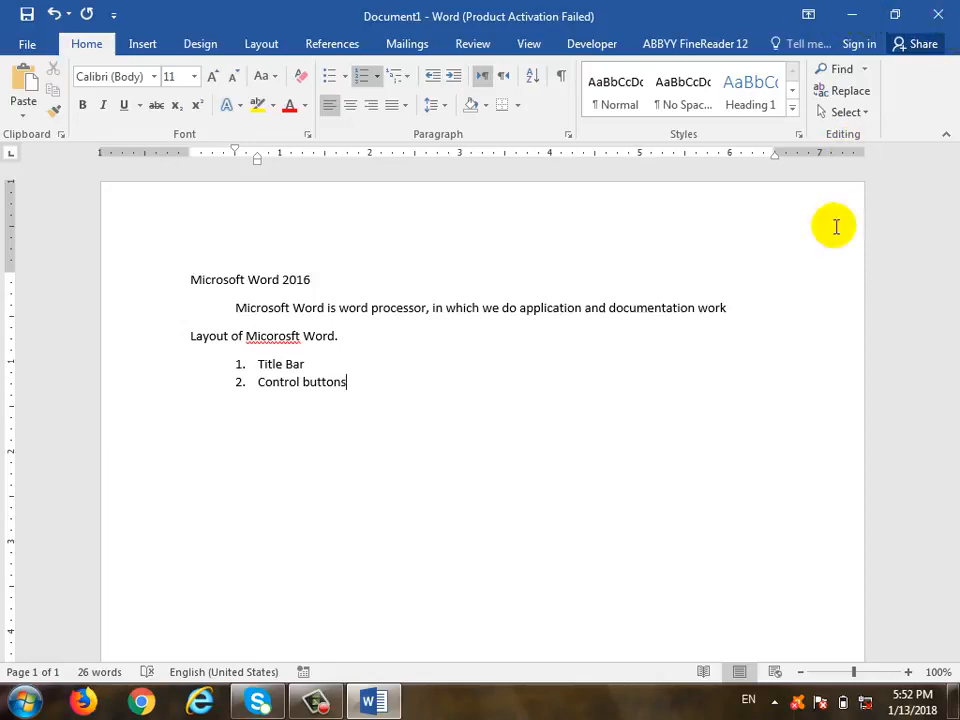
key(Return)
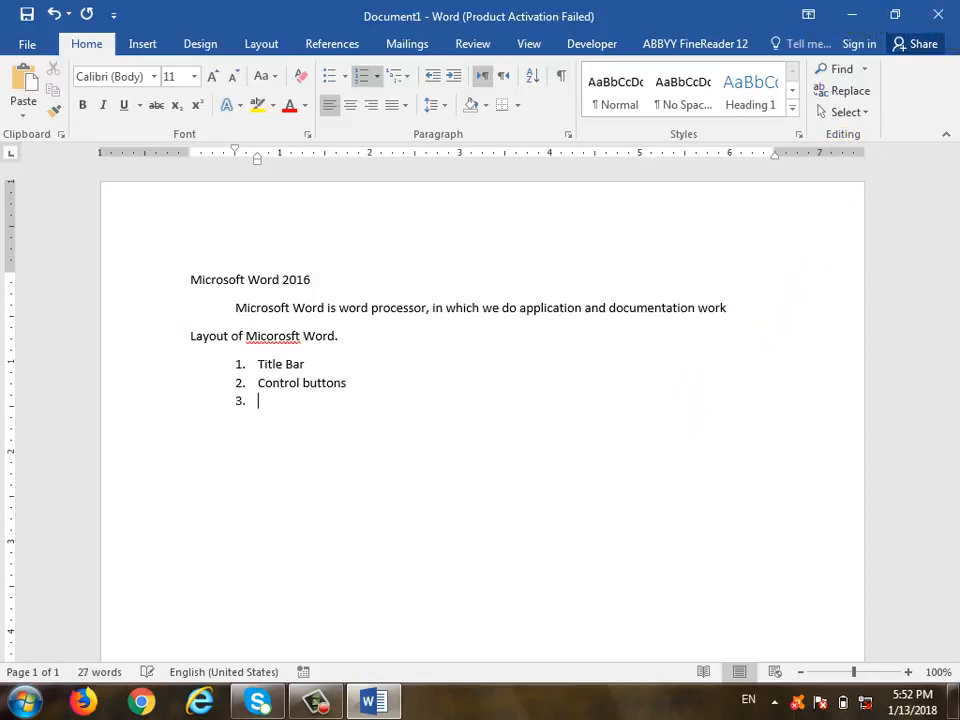
text(Quick Access Tool Bar)
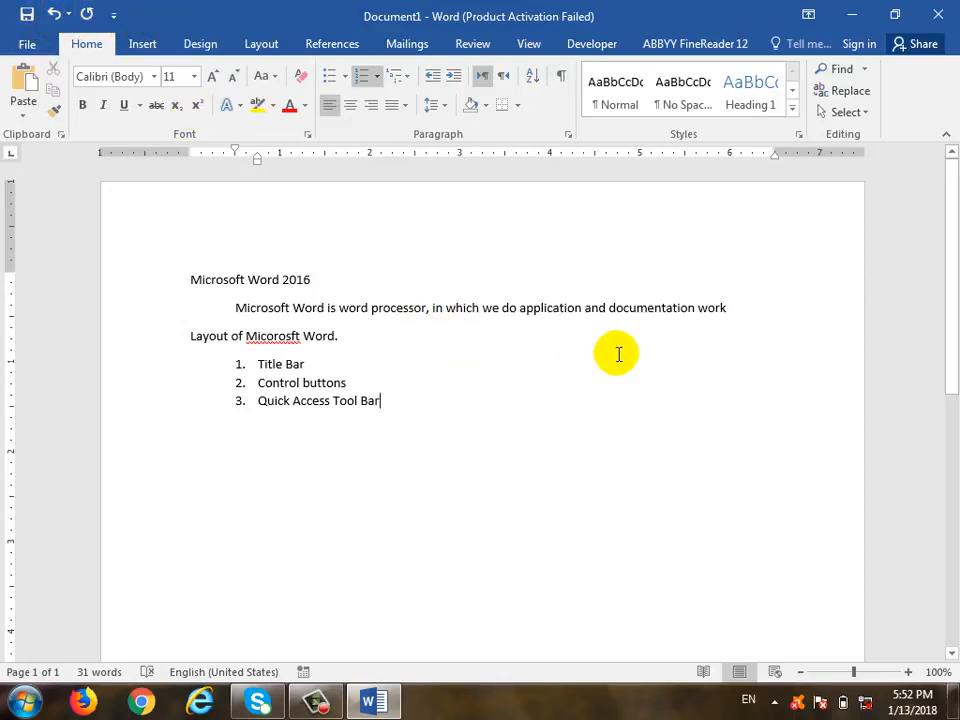
key(Return)
text(menu)
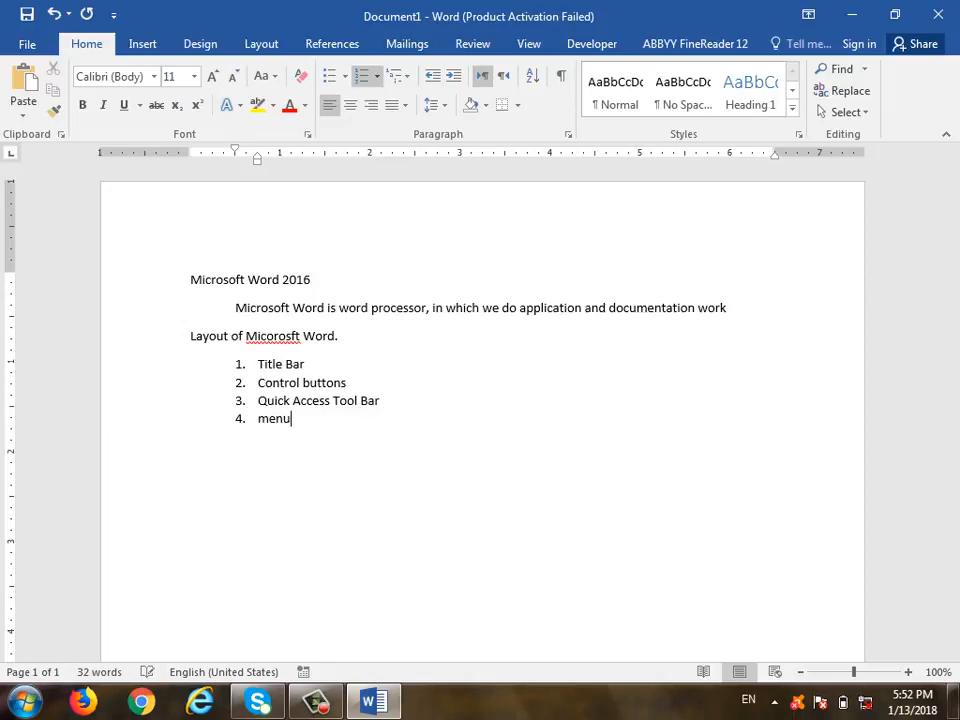
text( bar)
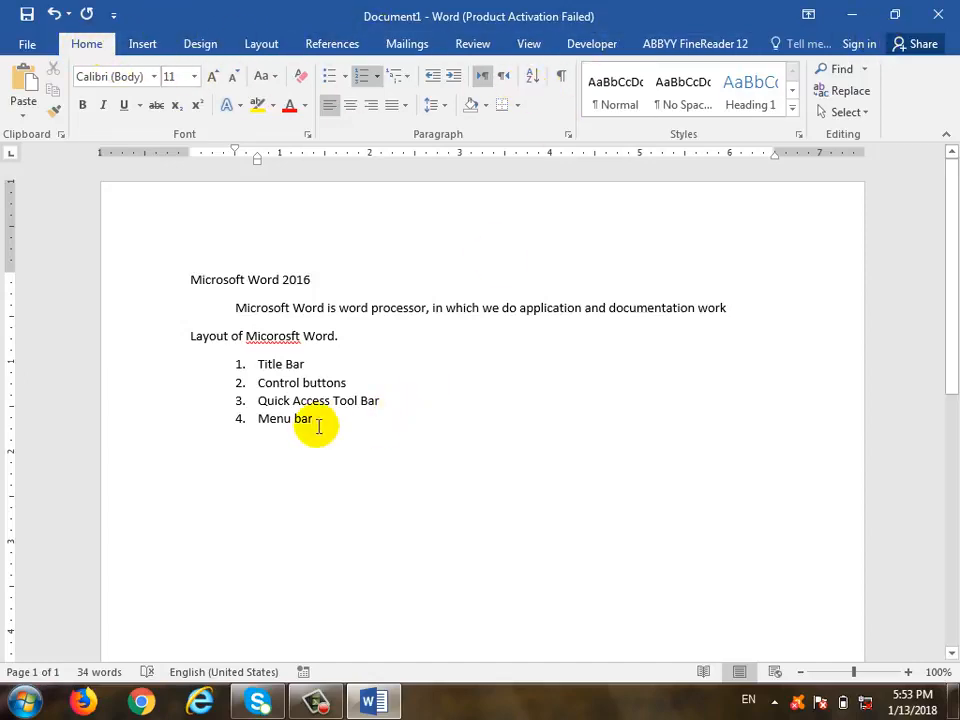
Continue the numbered list with items five to seven, ending with Scroll bars
click(330, 465)
key(Return)
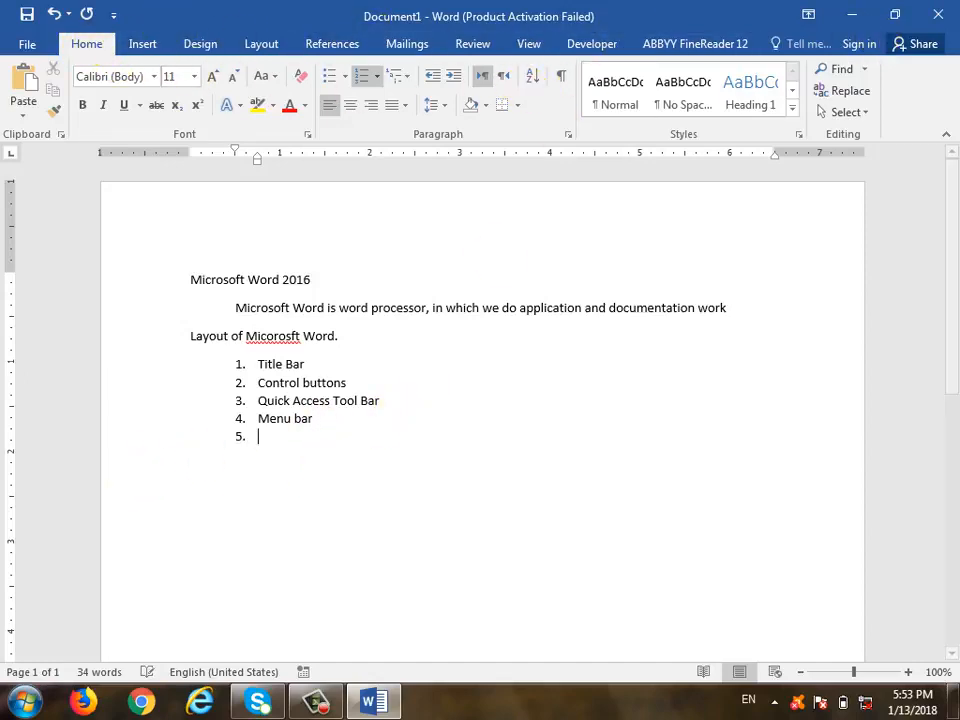
text(Stga)
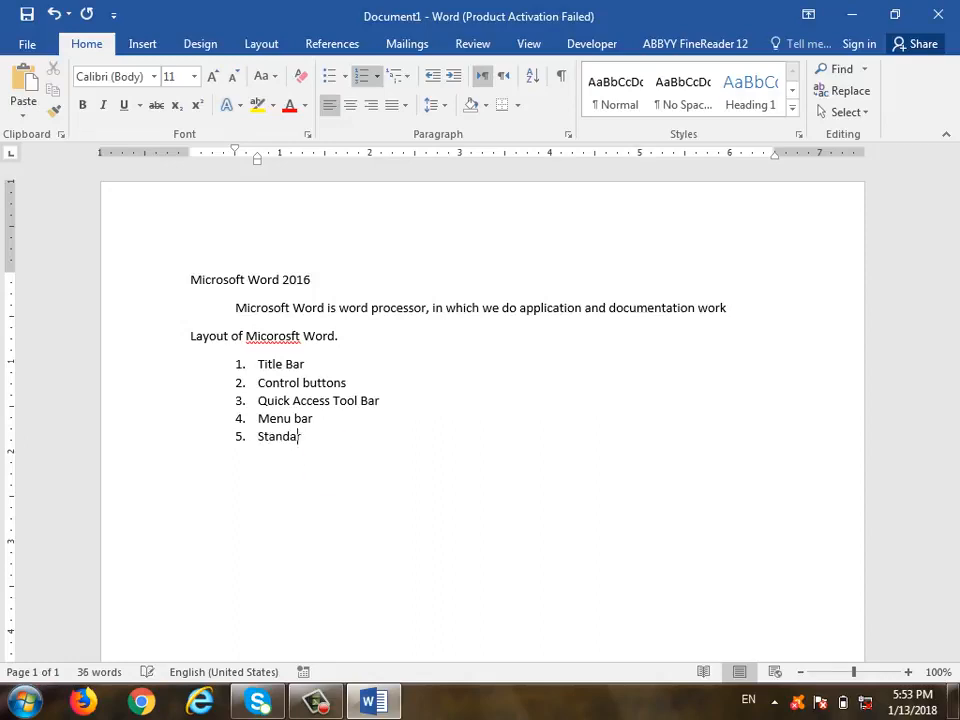
text(rd bar)
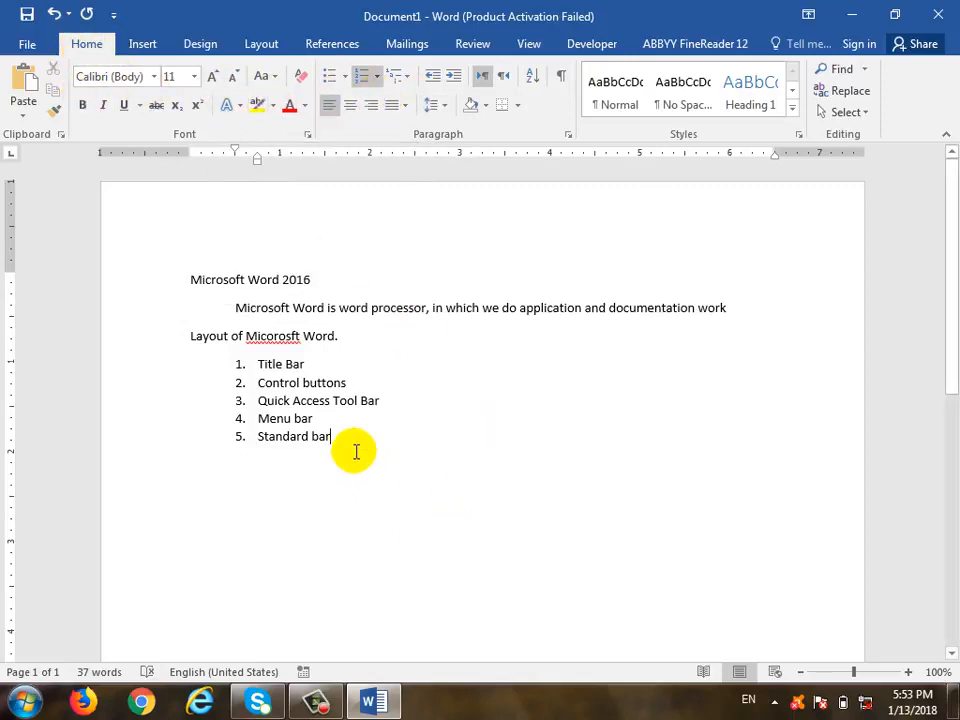
key(Return)
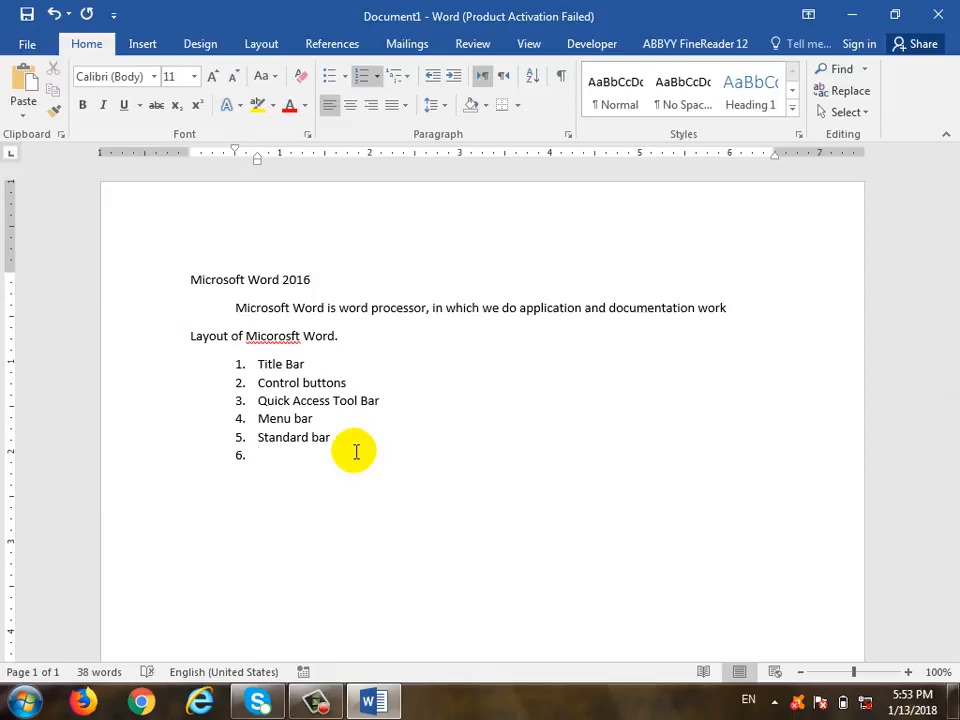
text(Ruler)
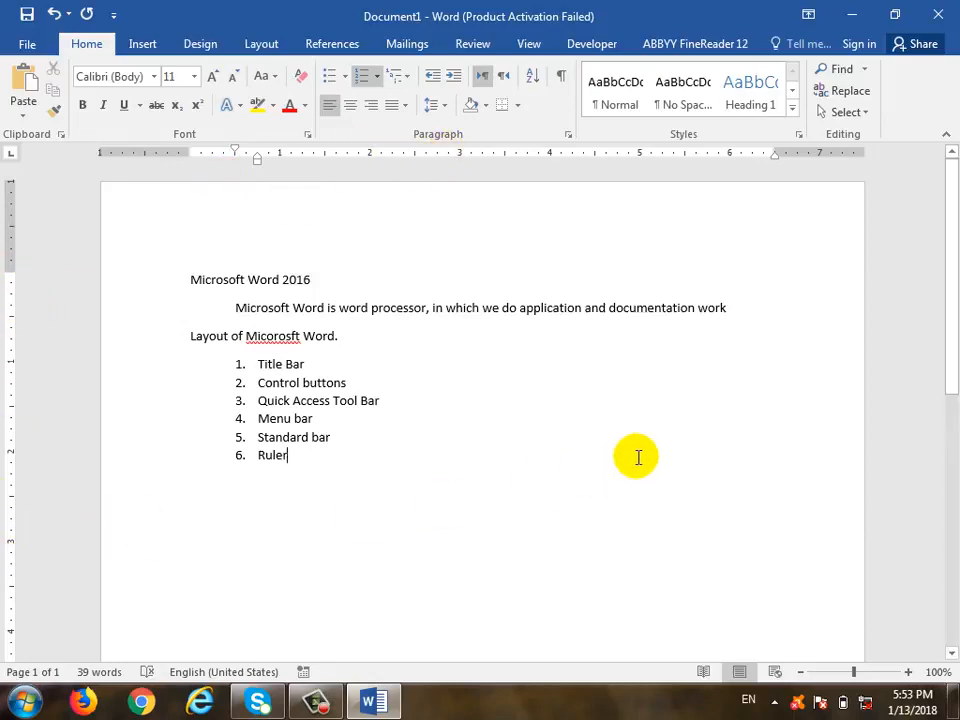
key(Return)
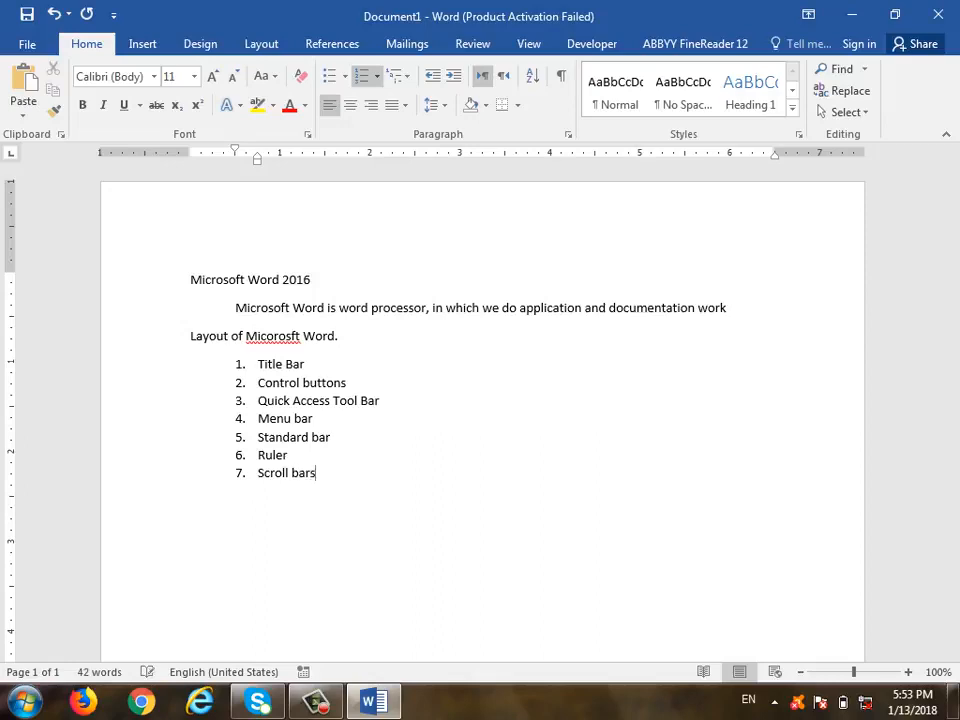
drag(950, 240, 944, 213)
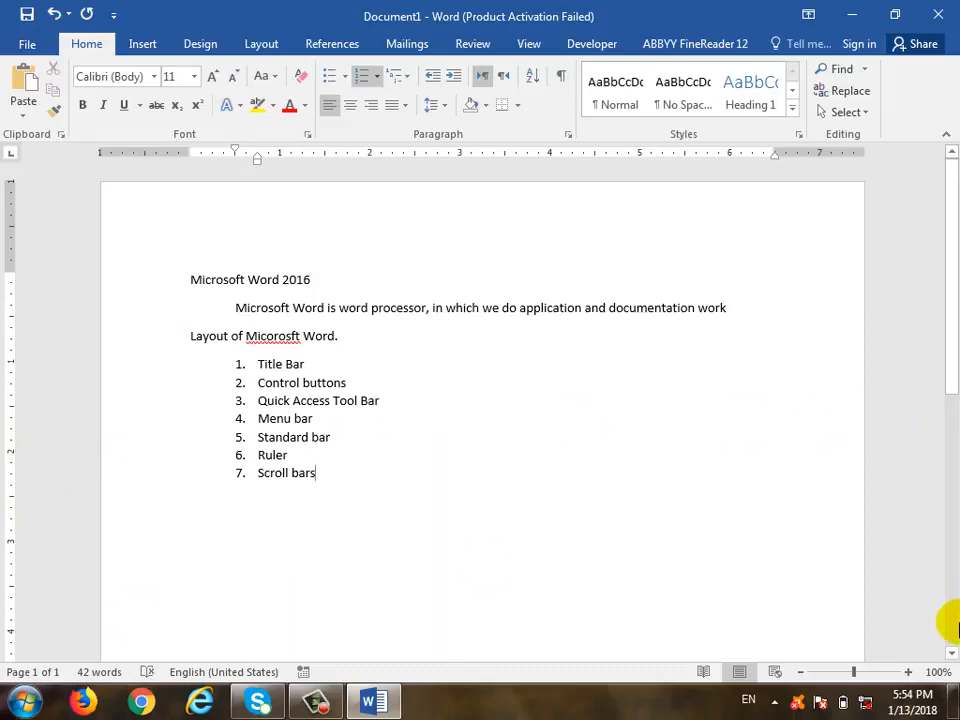
Zoom the page in to 140% and dismiss the Low Disk Space notification
click(908, 672)
click(908, 672)
click(908, 672)
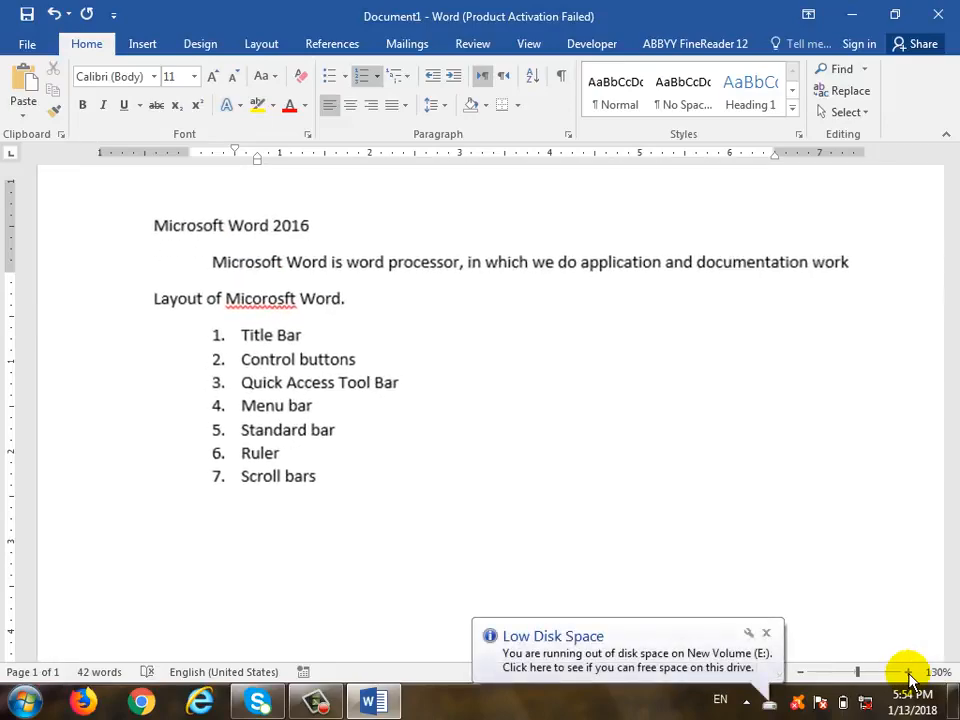
click(908, 672)
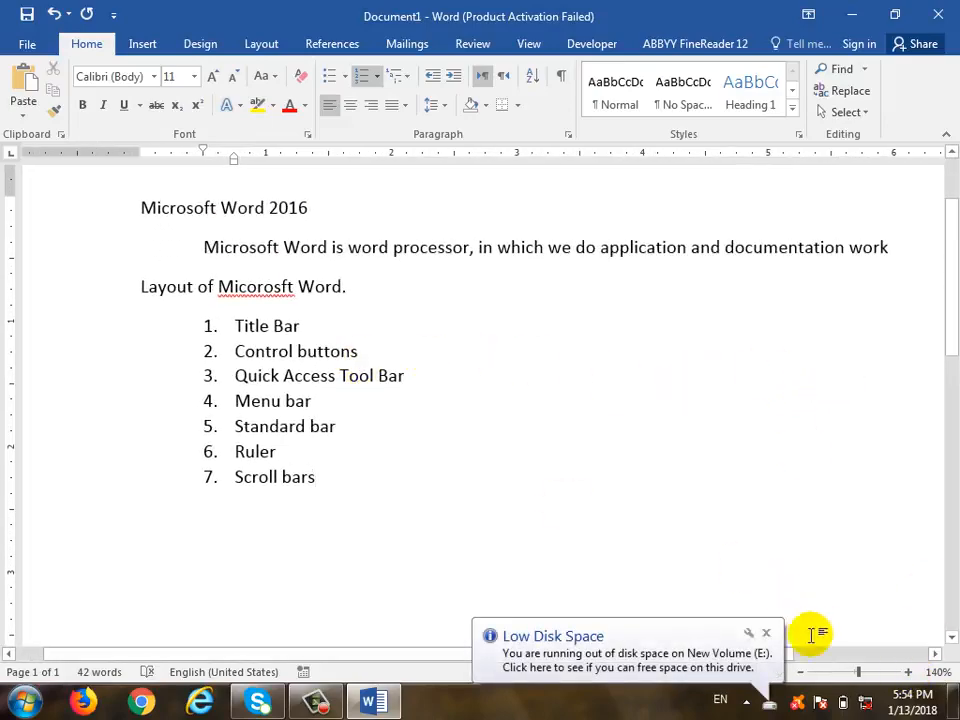
click(766, 633)
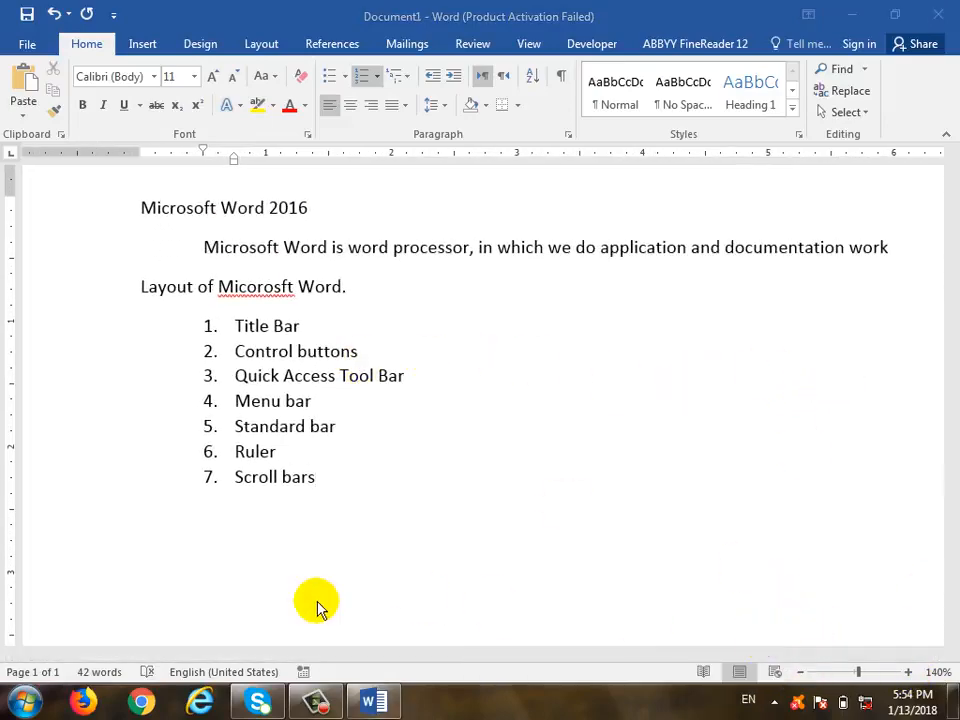
click(384, 654)
drag(600, 656, 493, 647)
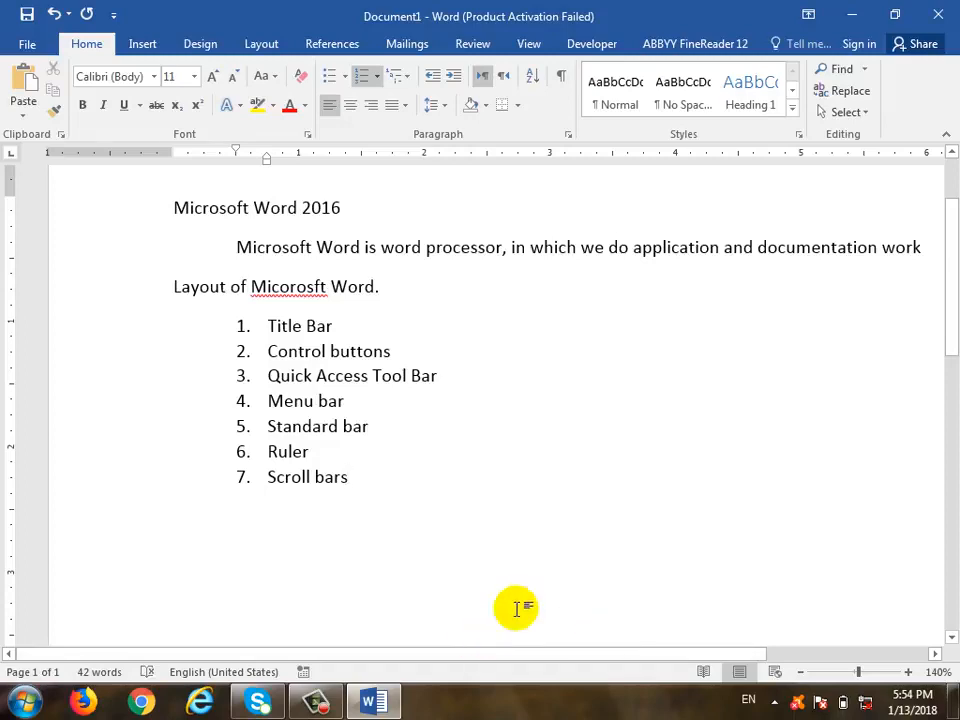
Zoom back to 110% and add 'Status bar' as the eighth list item
click(800, 672)
click(800, 672)
click(800, 672)
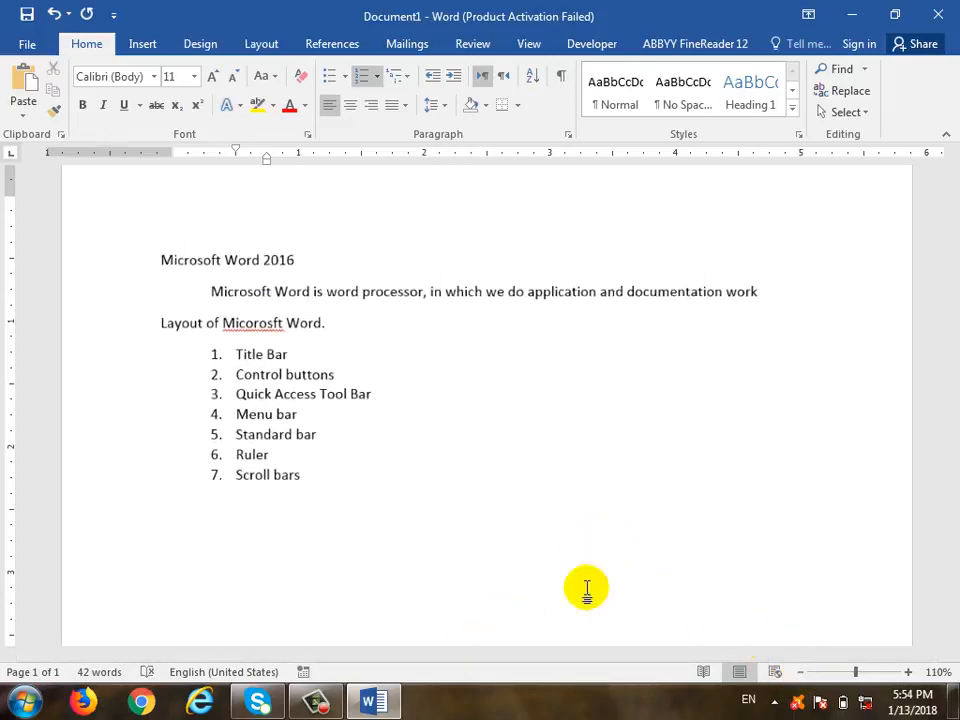
key(Return)
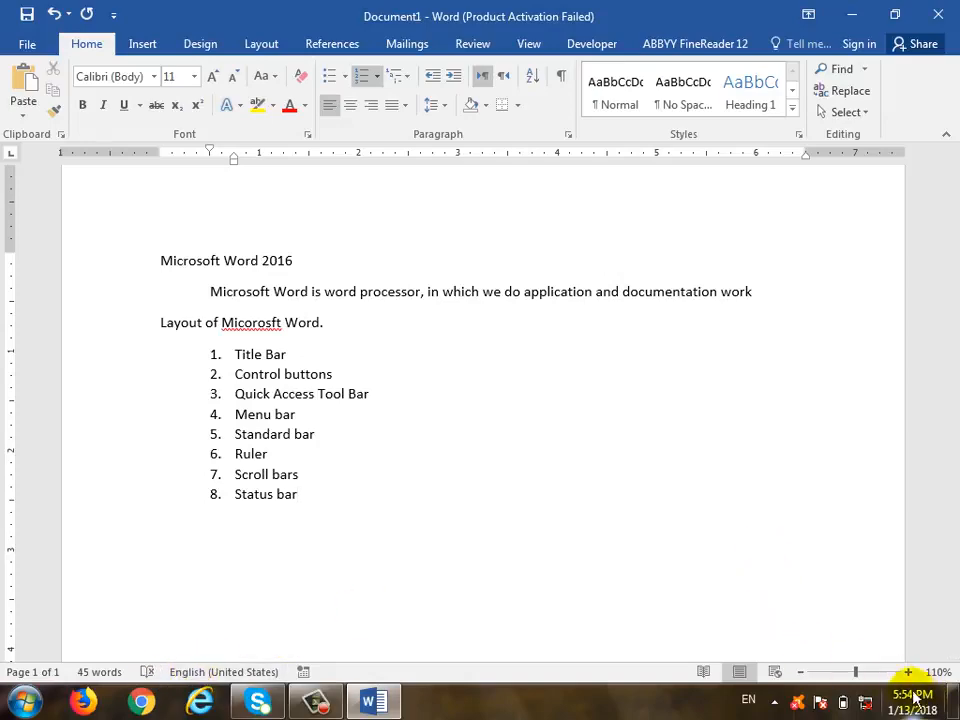
Return the zoom to 100% and end the numbered list with a plain empty line
drag(870, 672, 865, 673)
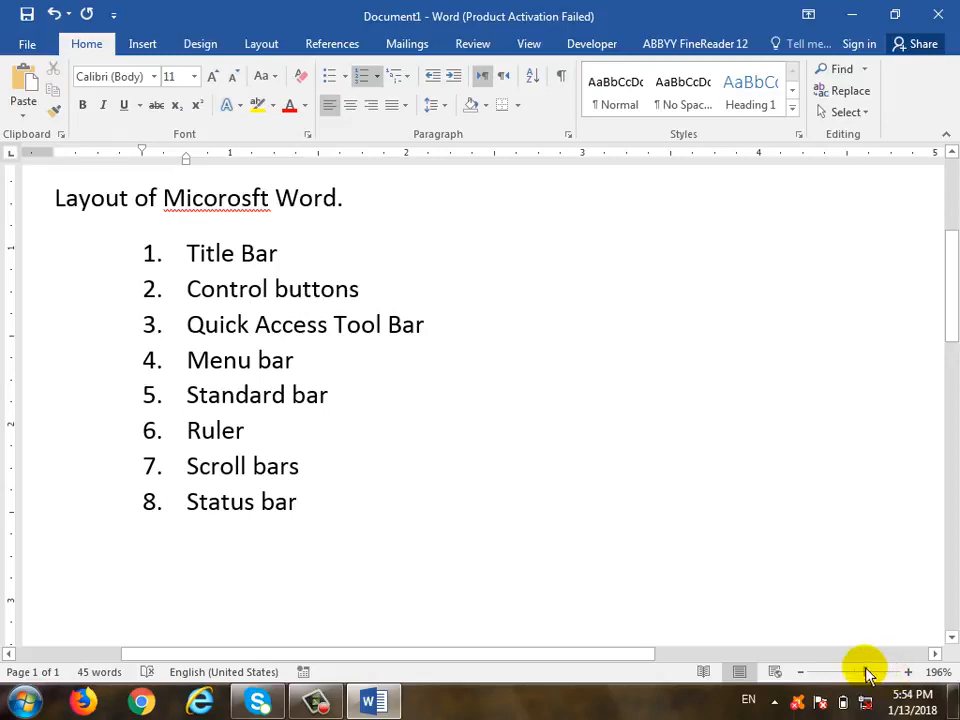
click(857, 674)
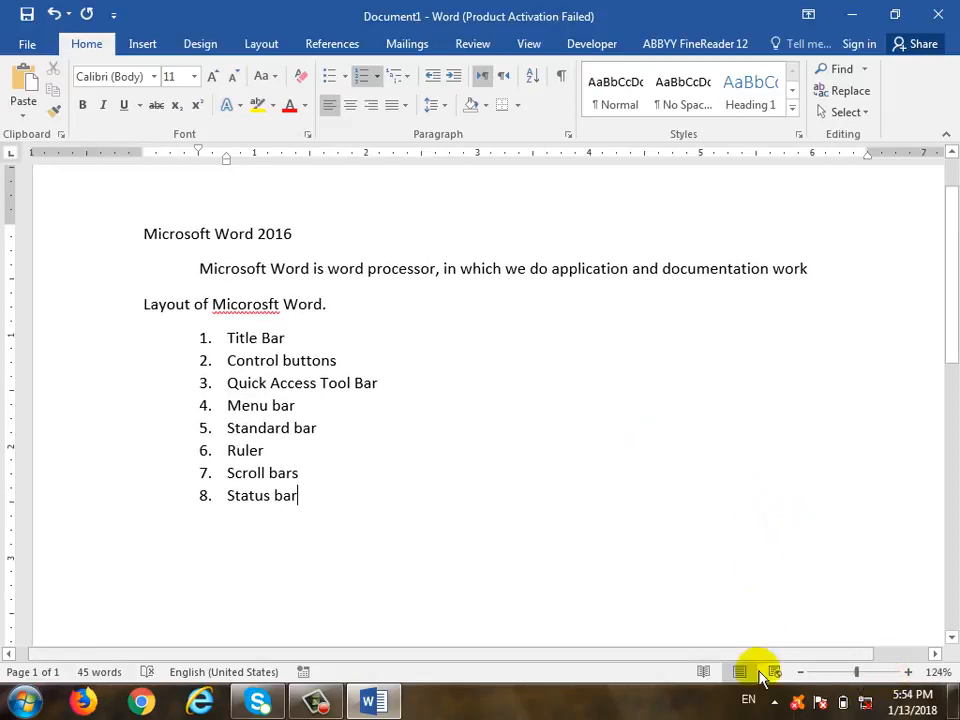
click(801, 672)
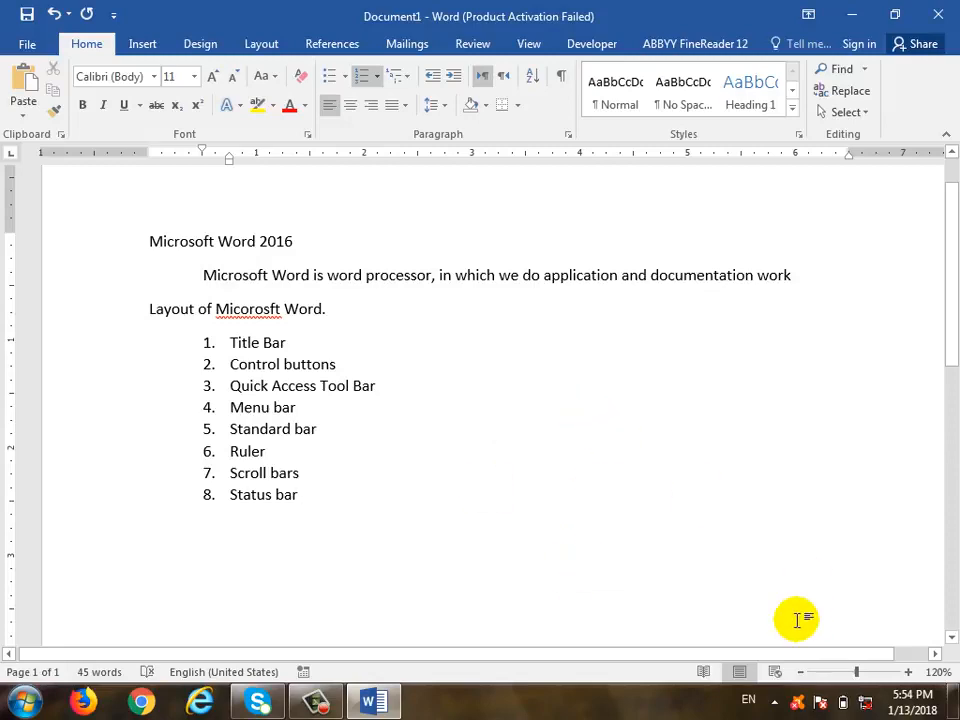
click(799, 672)
click(799, 672)
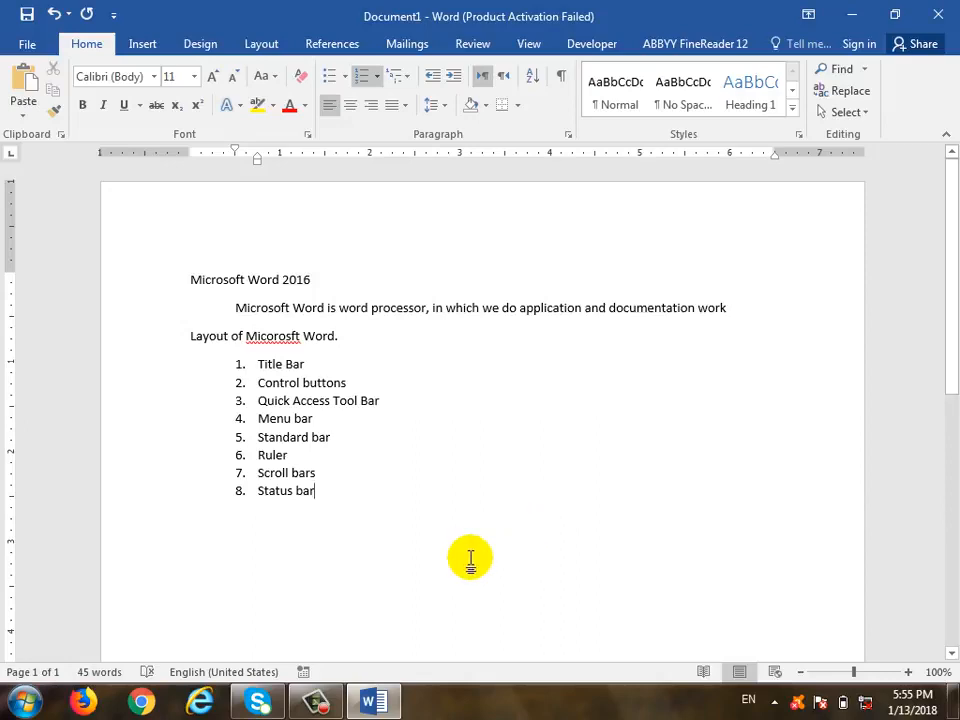
key(Return)
key(Return)
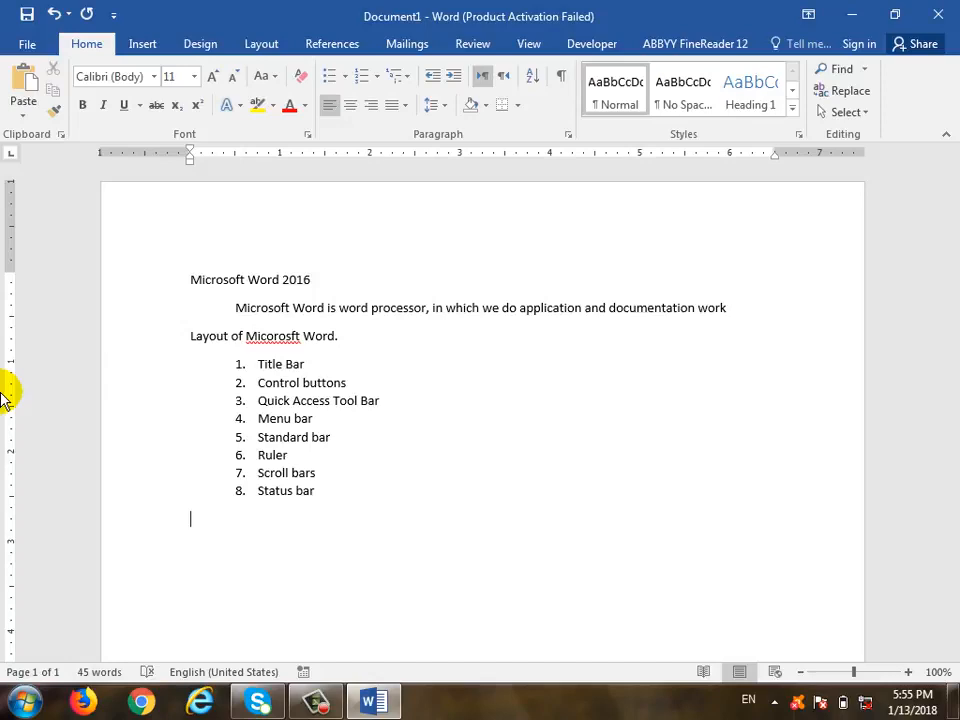
Correct 'Micorosft' to 'Microsoft' using the spelling suggestion
right_click(266, 336)
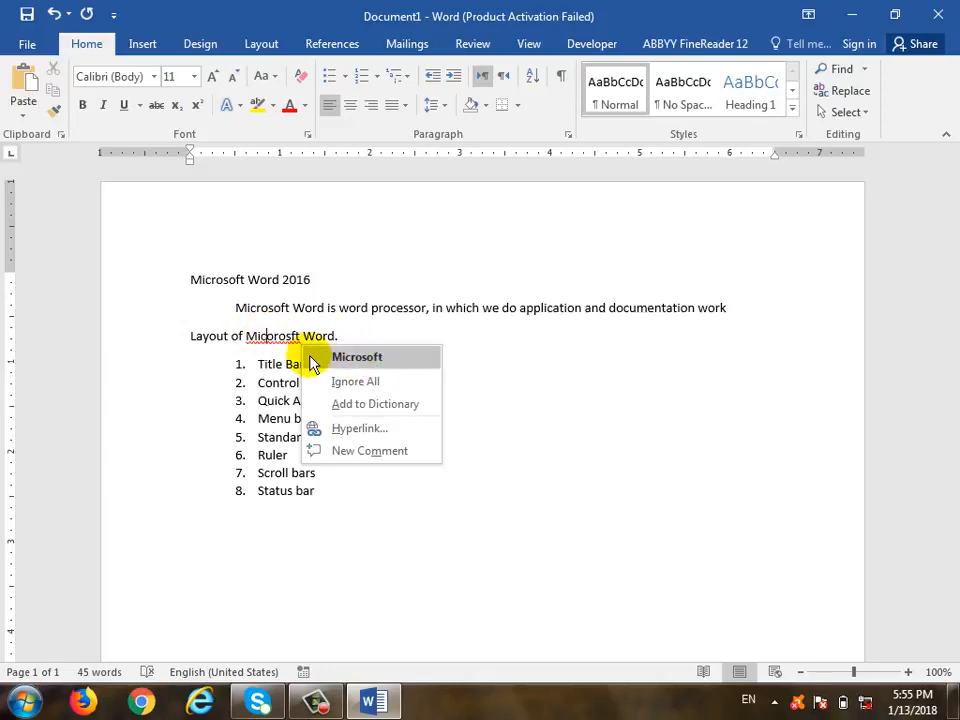
click(402, 361)
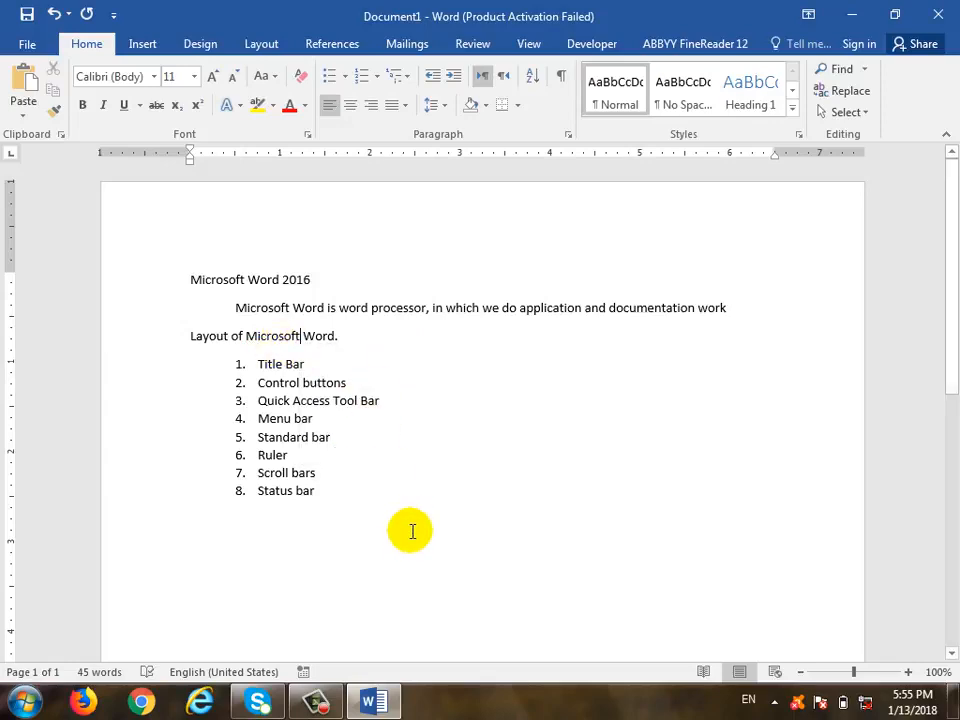
click(587, 542)
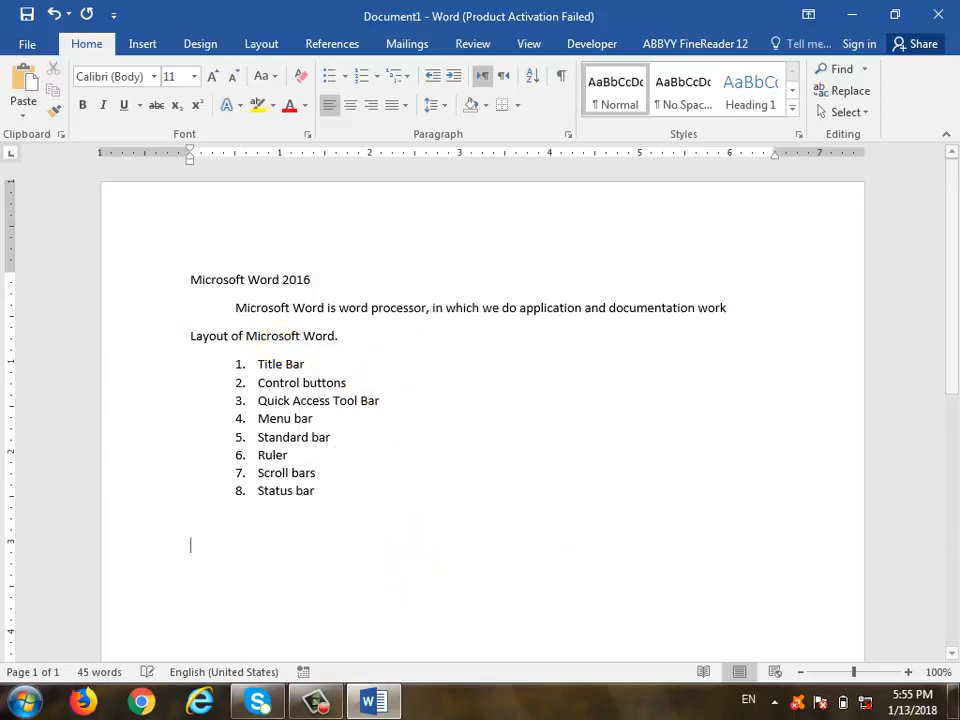
Type 'He are a boy' below the list and change 'are' to 'is' via the grammar suggestion
text(He a)
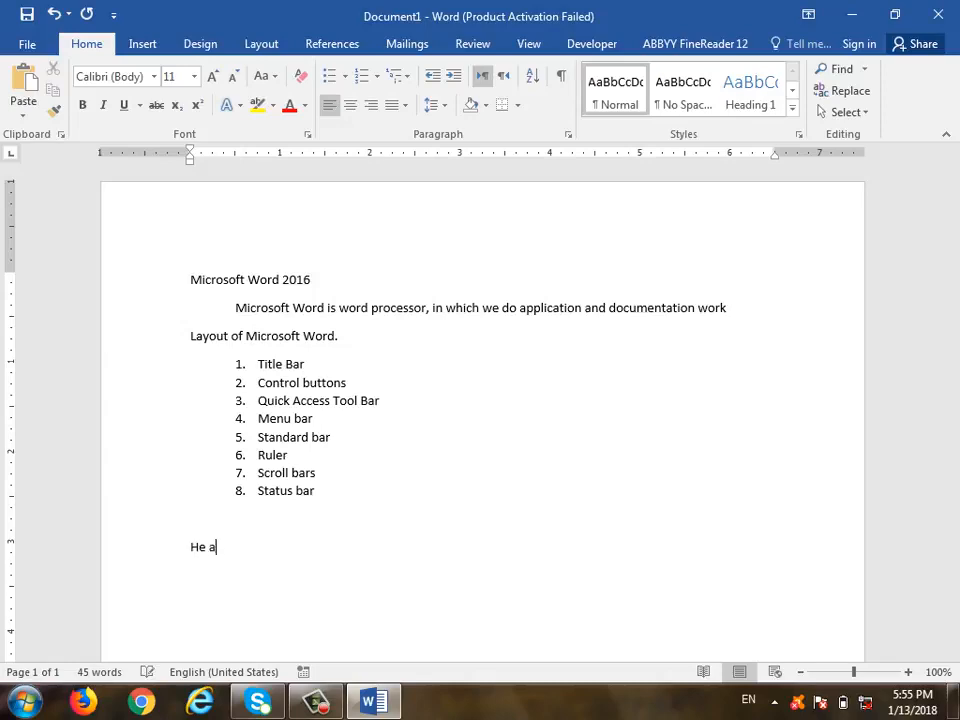
text(re a boy)
key(Return)
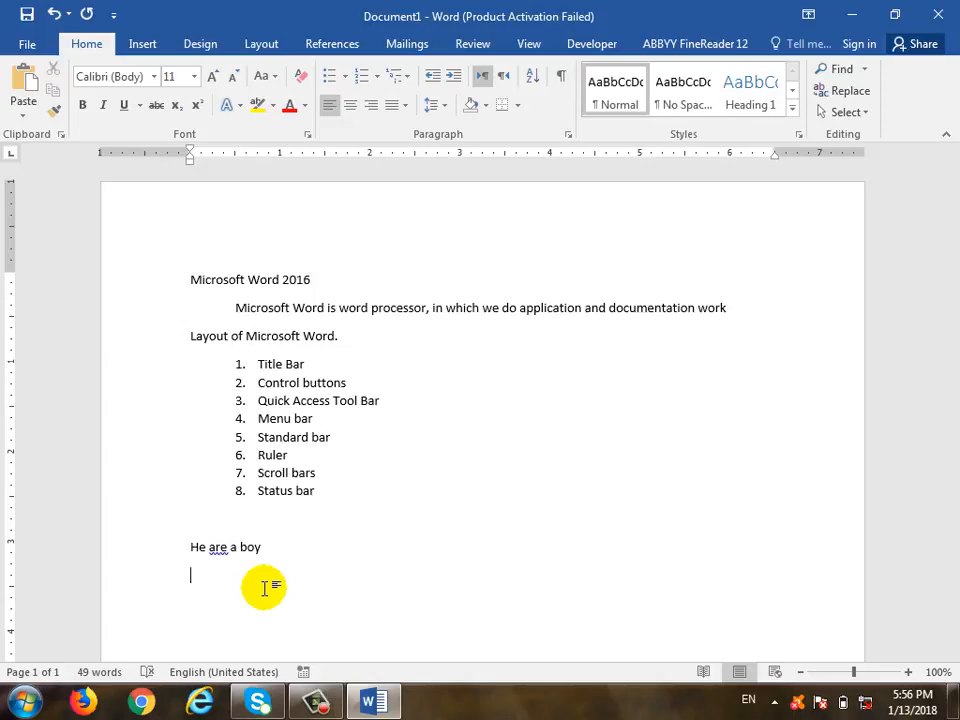
right_click(225, 551)
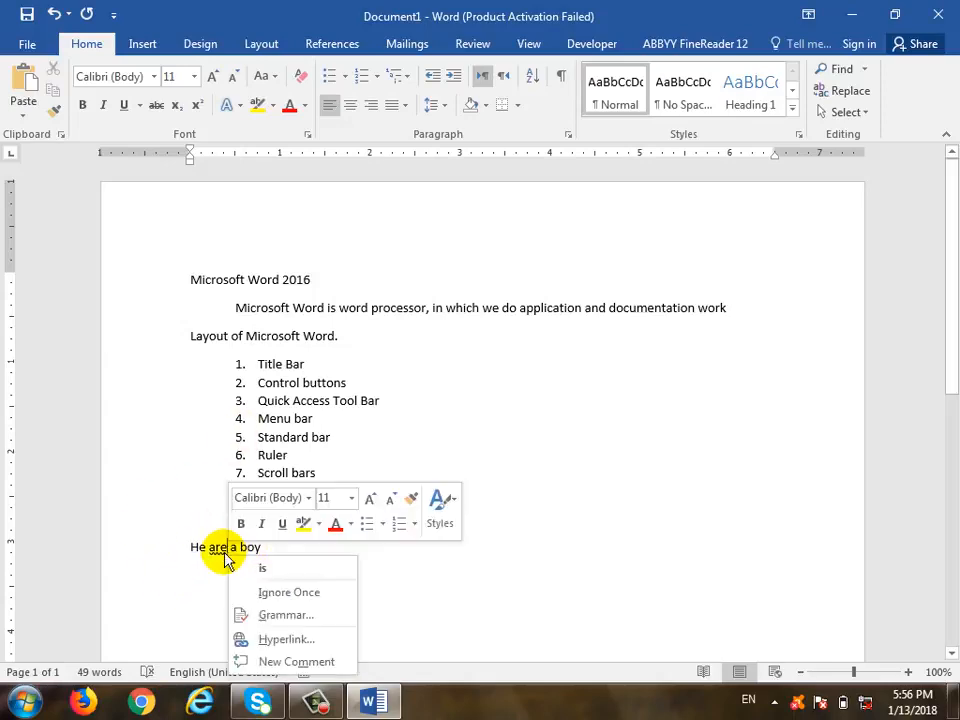
click(305, 576)
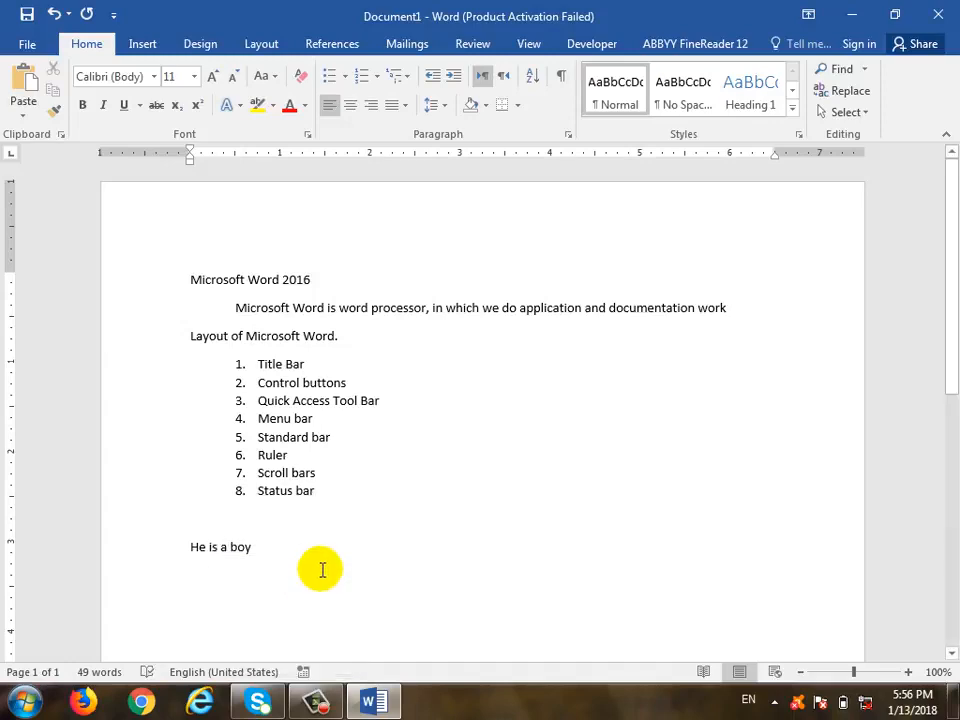
click(342, 578)
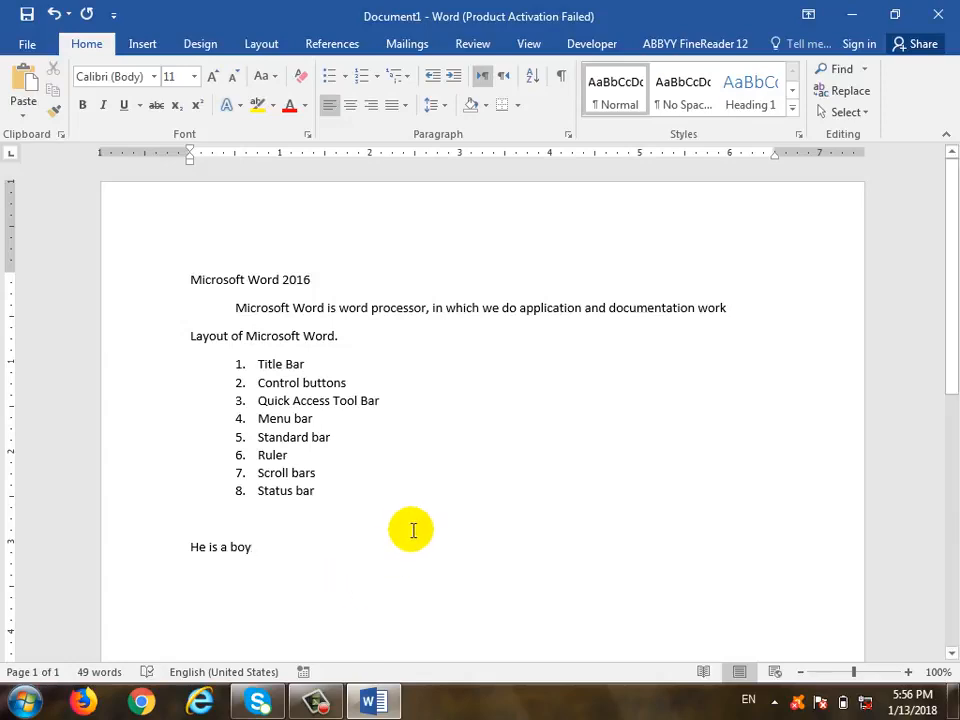
Type a person's full name on a new line, leaving the flagged spelling unchanged
key(Return)
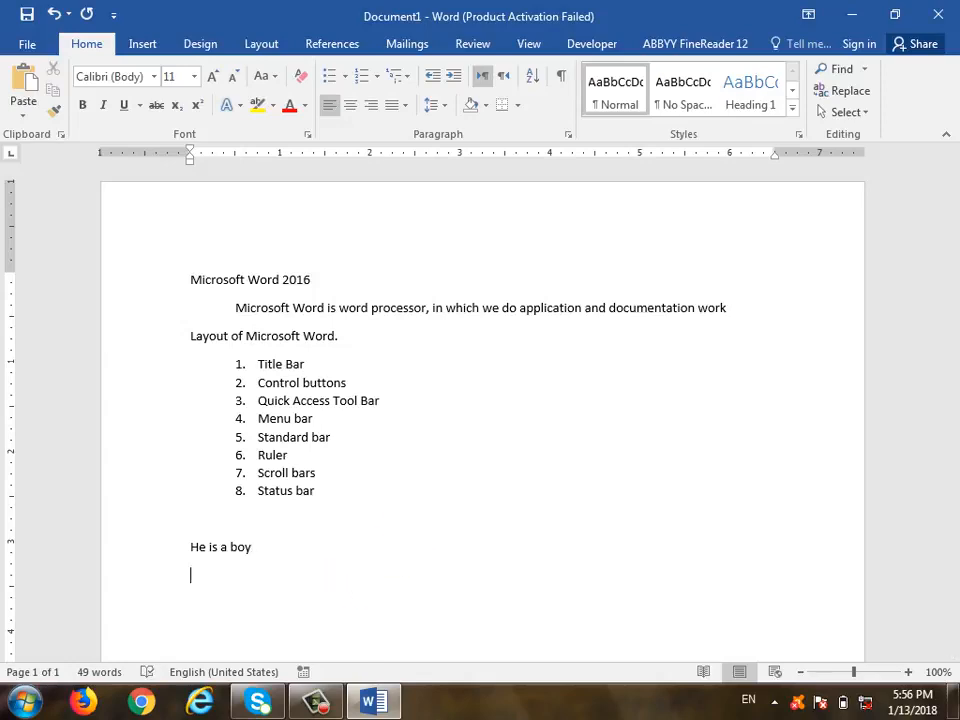
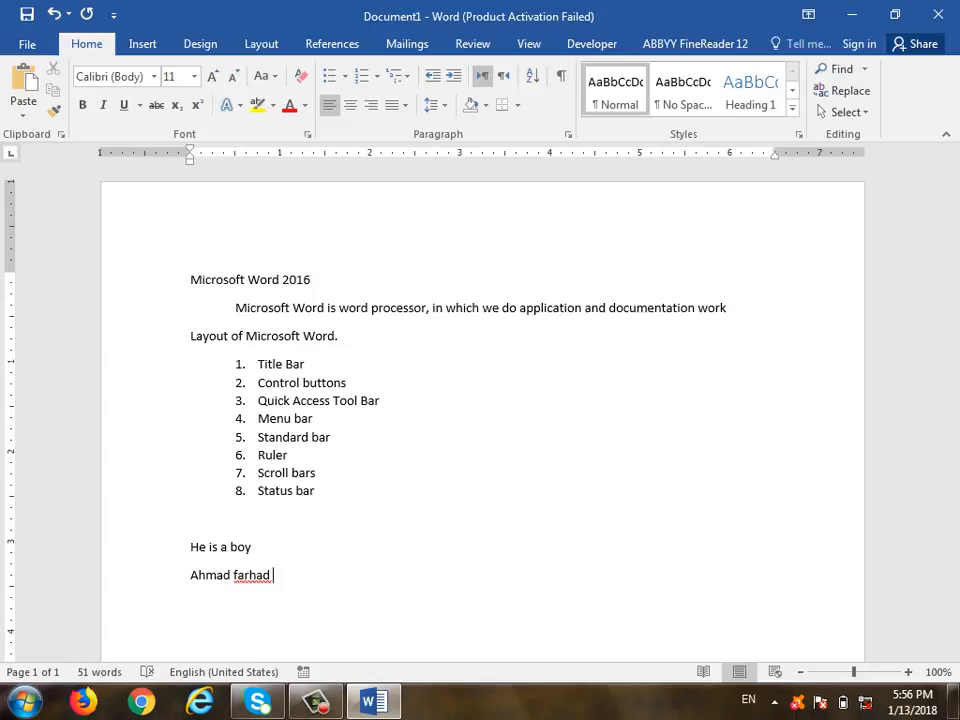
key(Return)
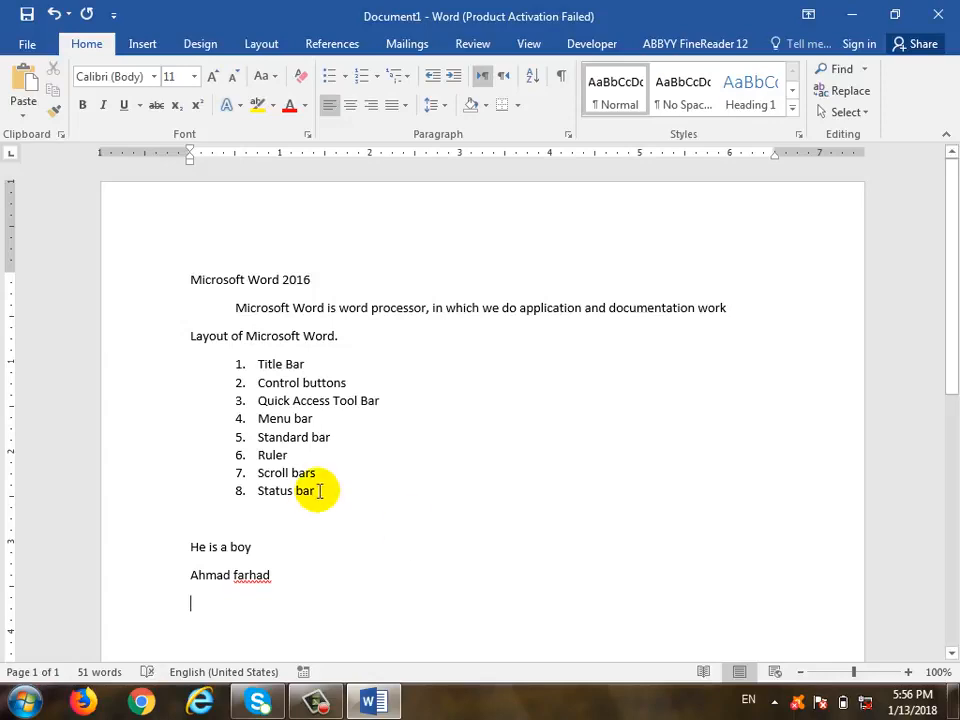
right_click(272, 574)
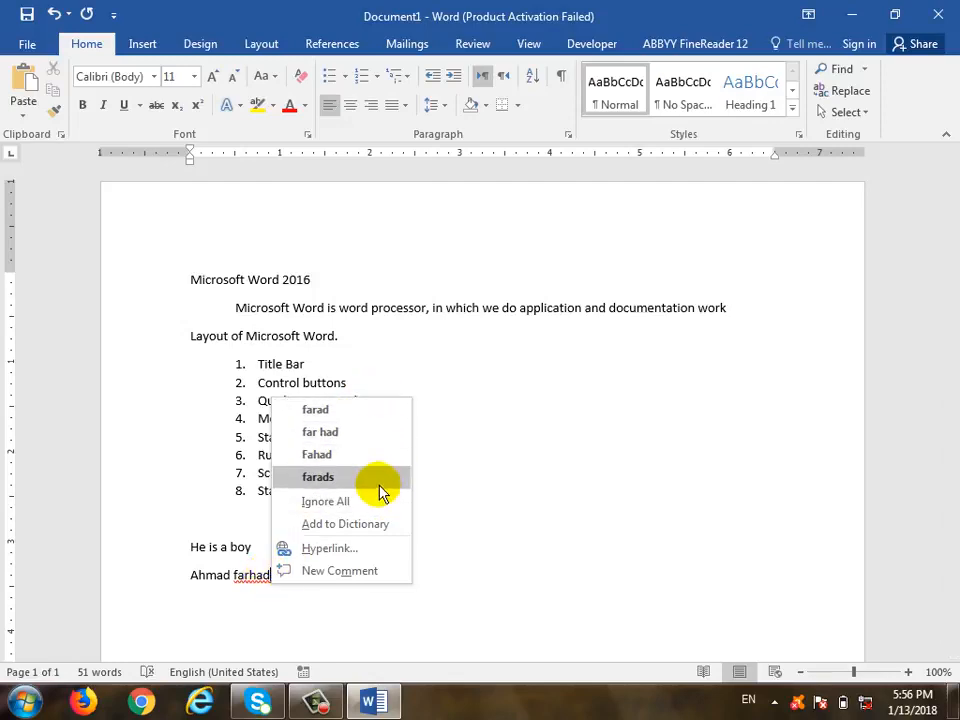
click(267, 605)
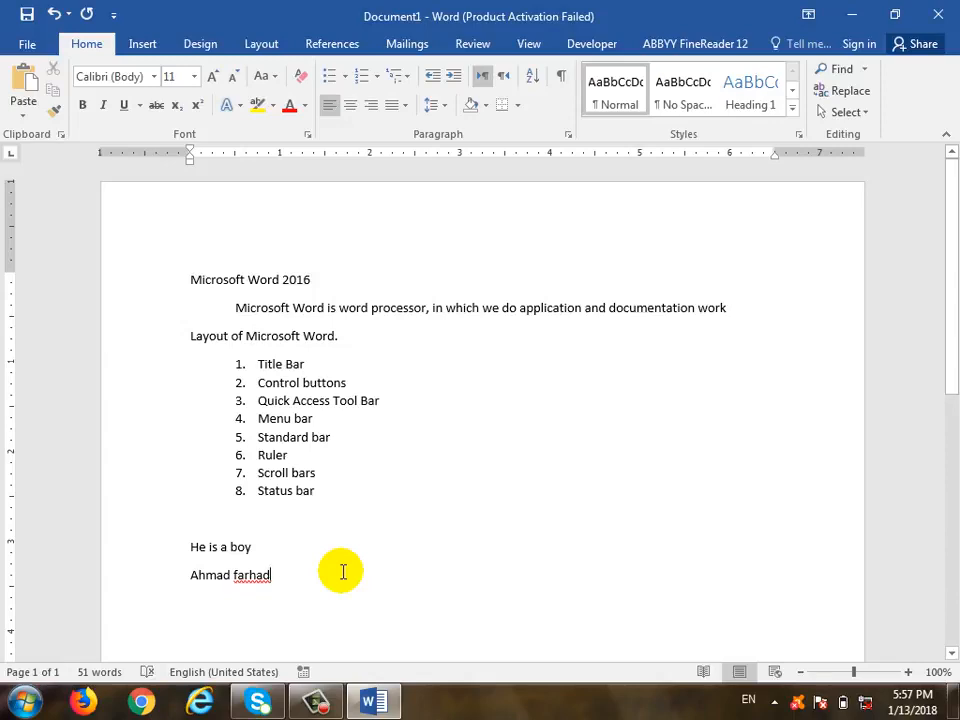
Apply Ignore All to the flagged second word of the name, then put the caret on the empty line below the list
right_click(262, 573)
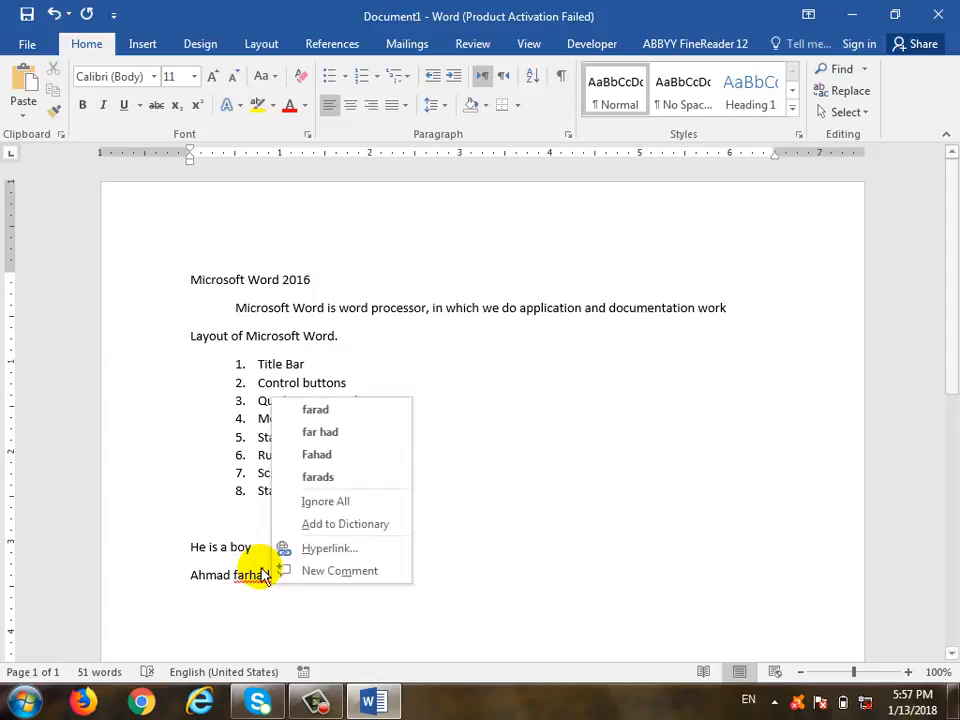
click(389, 506)
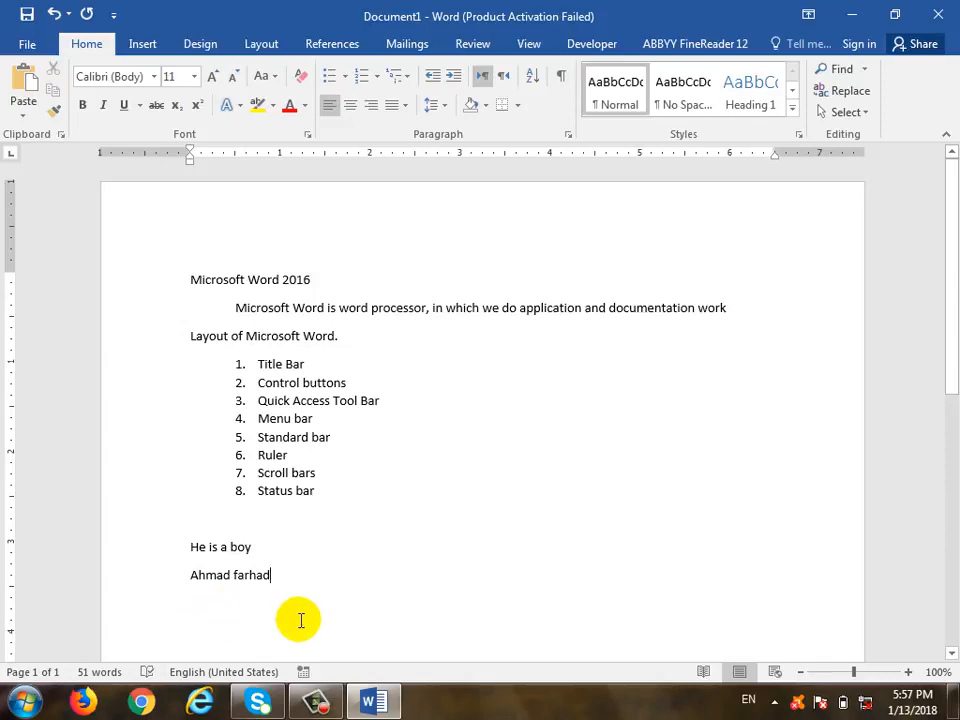
right_click(257, 575)
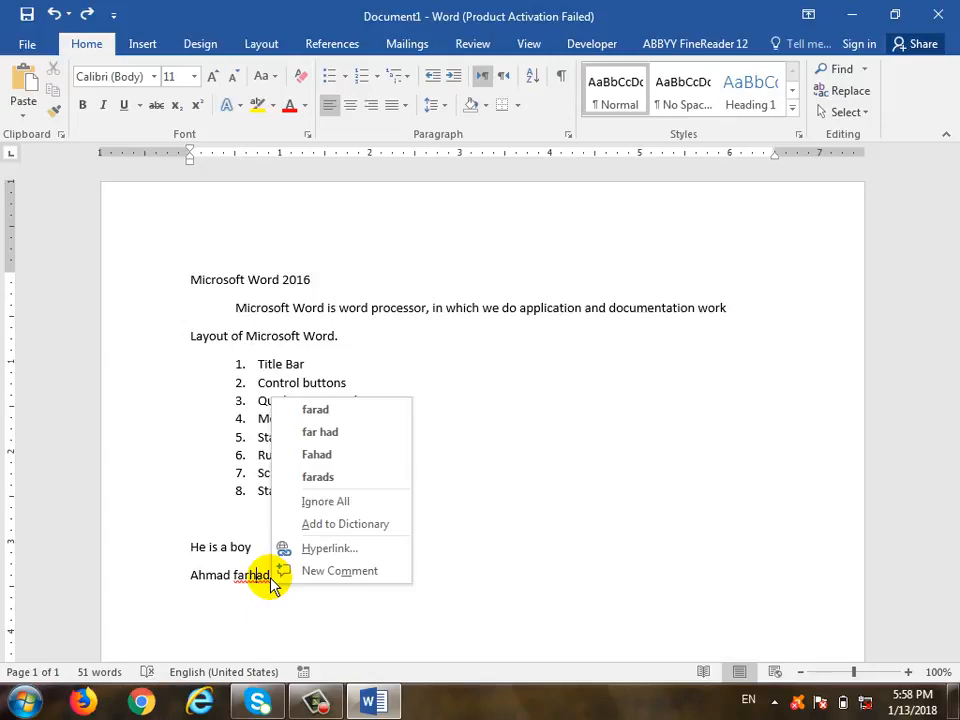
click(364, 504)
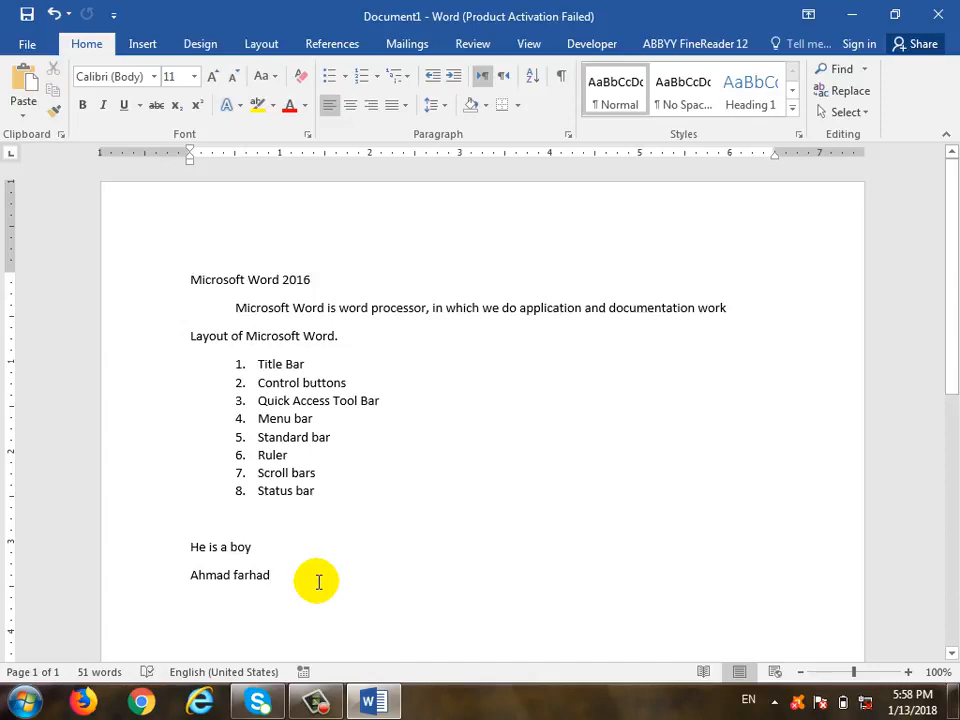
click(356, 547)
click(341, 579)
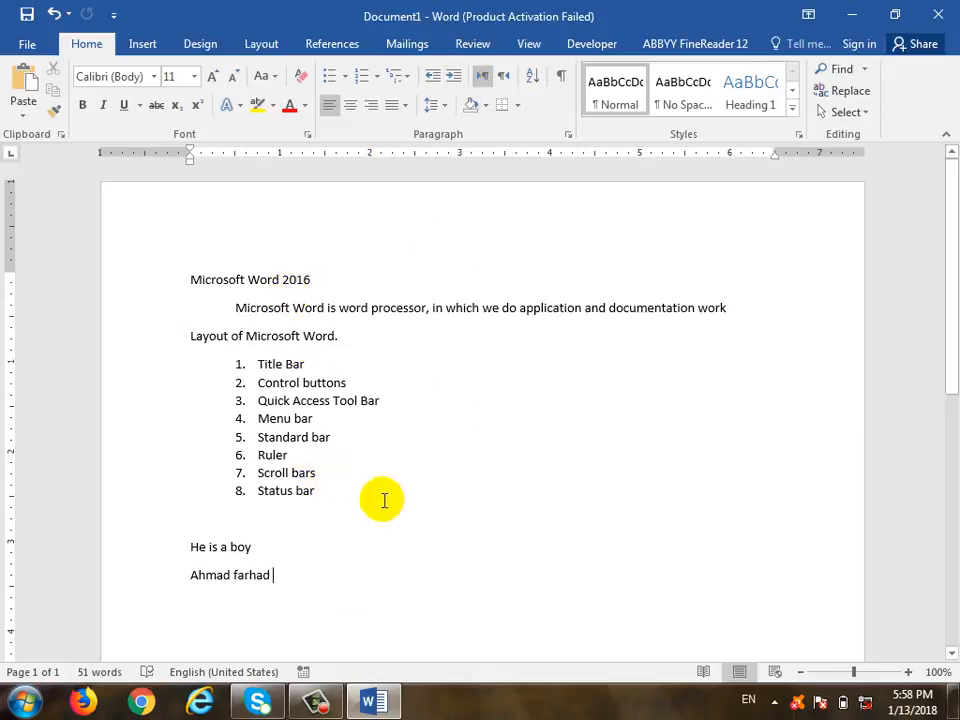
click(428, 522)
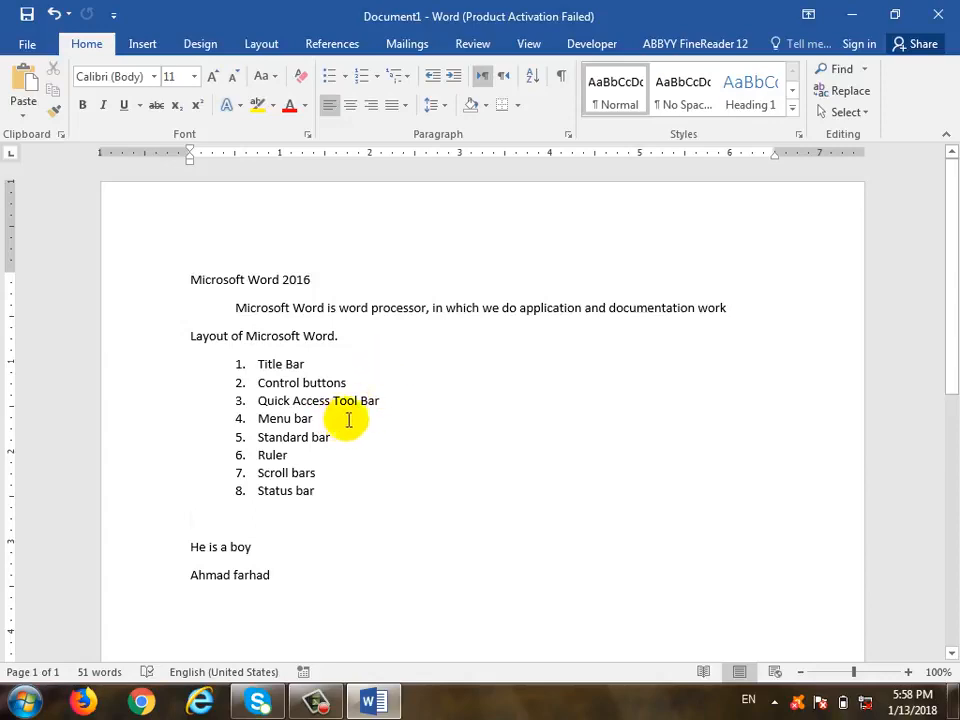
drag(325, 288, 221, 285)
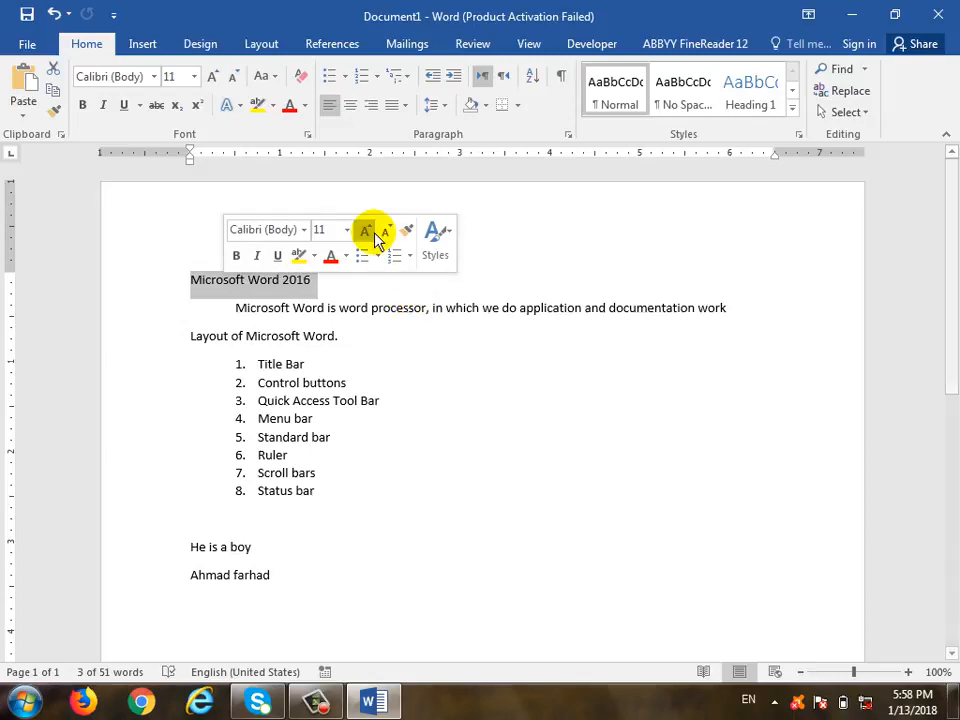
click(482, 307)
drag(339, 279, 212, 277)
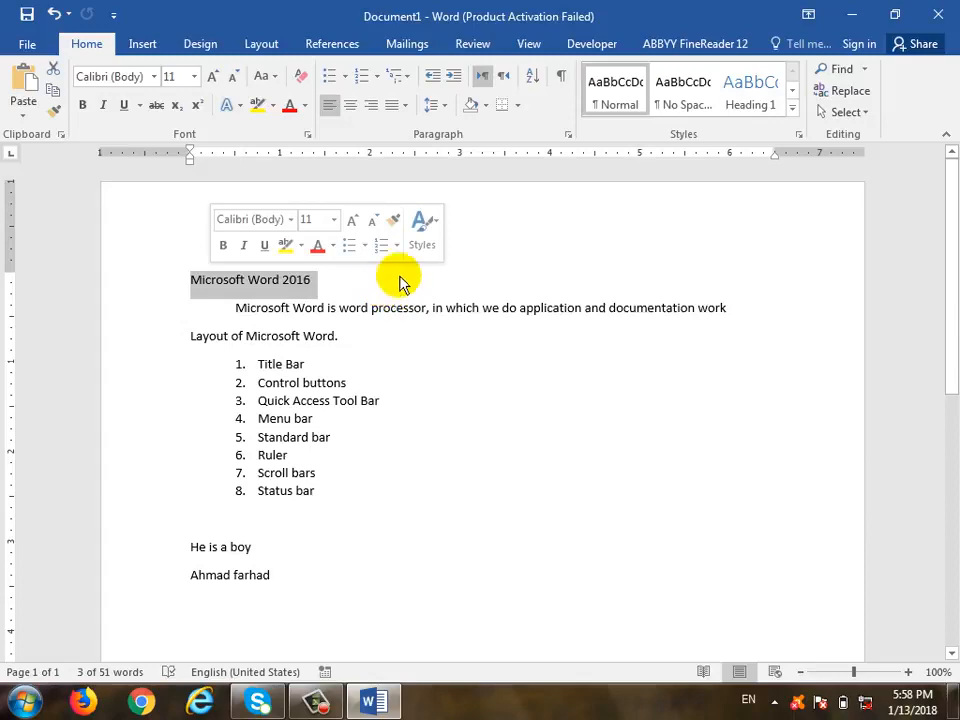
click(367, 282)
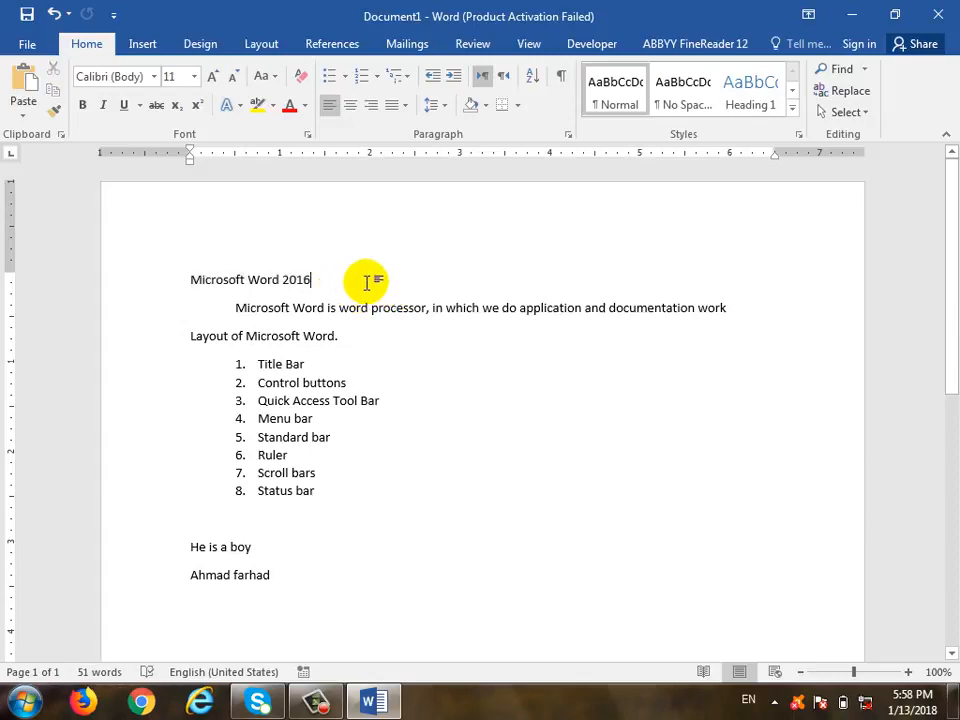
key(ctrl+shift+Left)
key(ctrl+shift+Left)
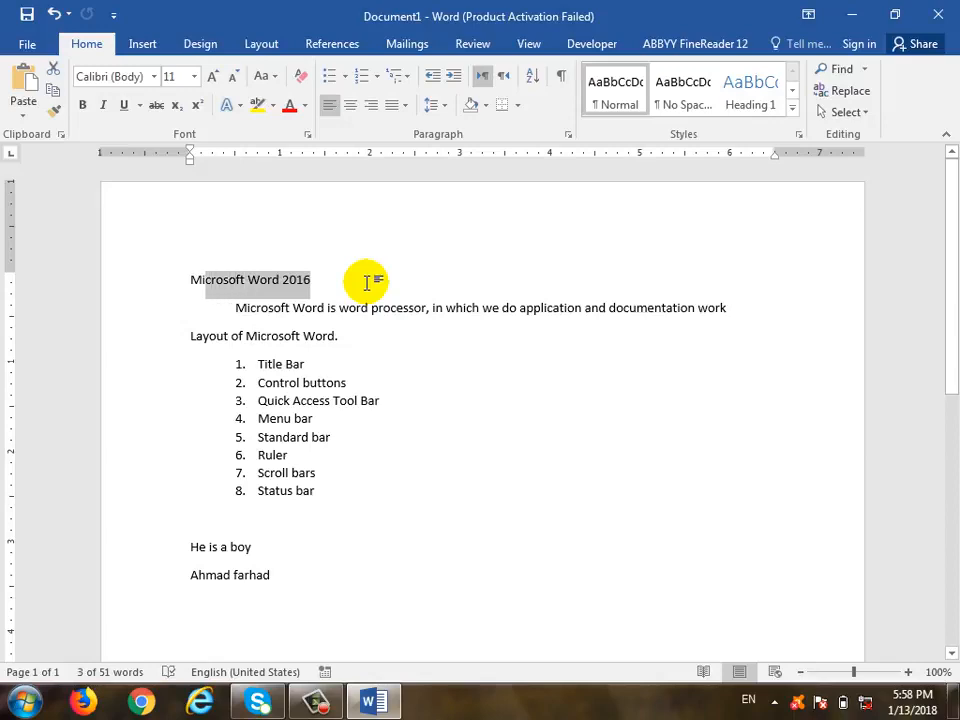
key(Down)
key(shift+Up)
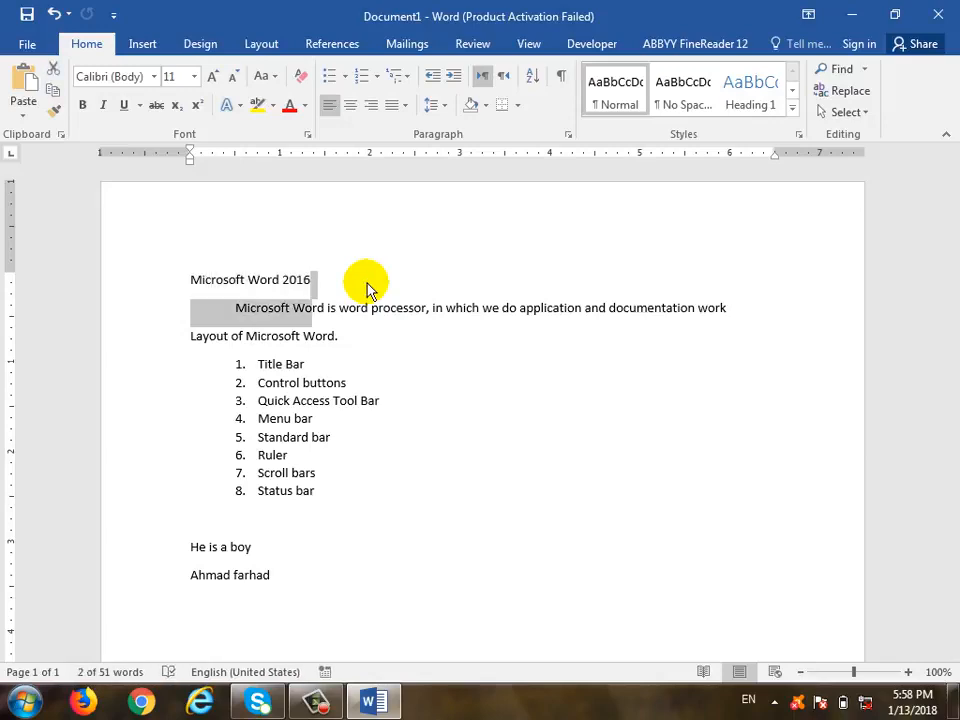
key(shift+Down)
key(shift+Down)
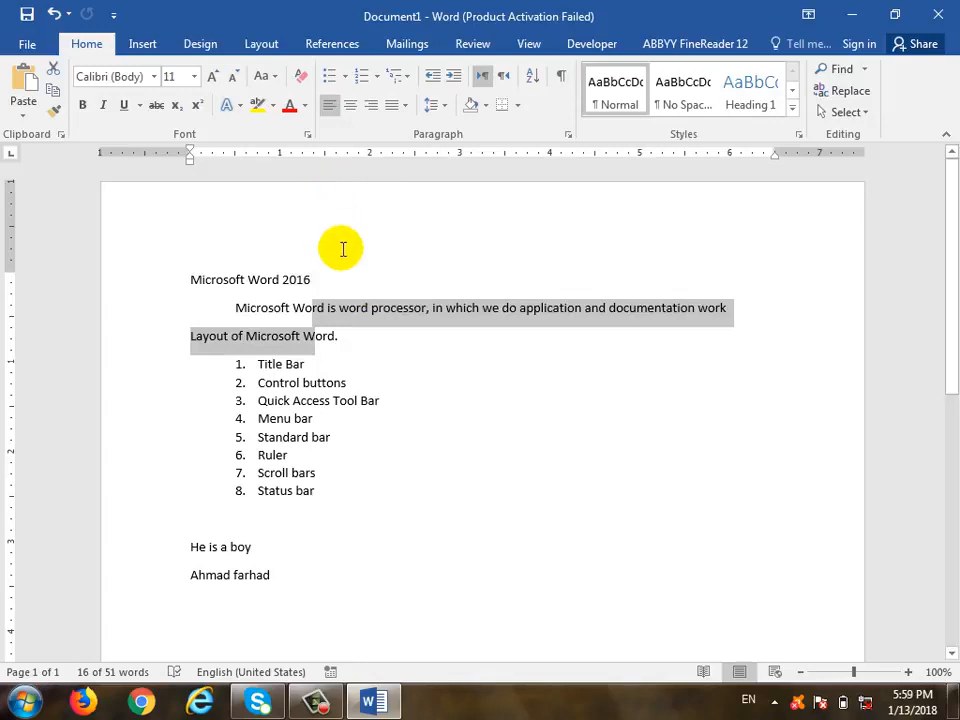
click(332, 281)
drag(318, 277, 192, 280)
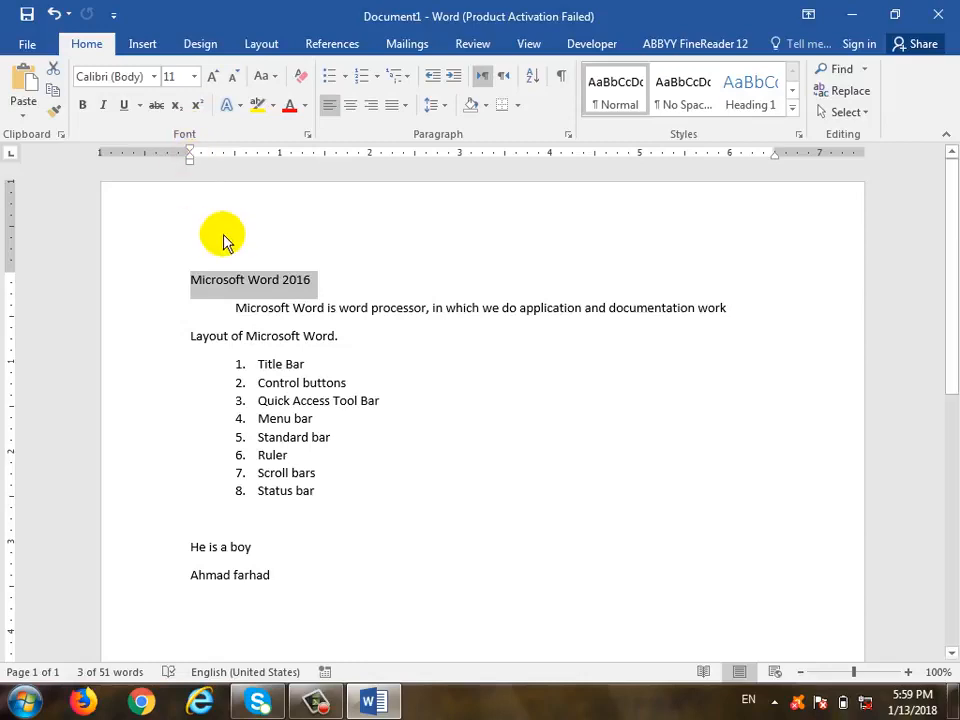
Set the heading to Tahoma 26 pt, then grow it to 72 and shrink it back to 28 pt
click(155, 77)
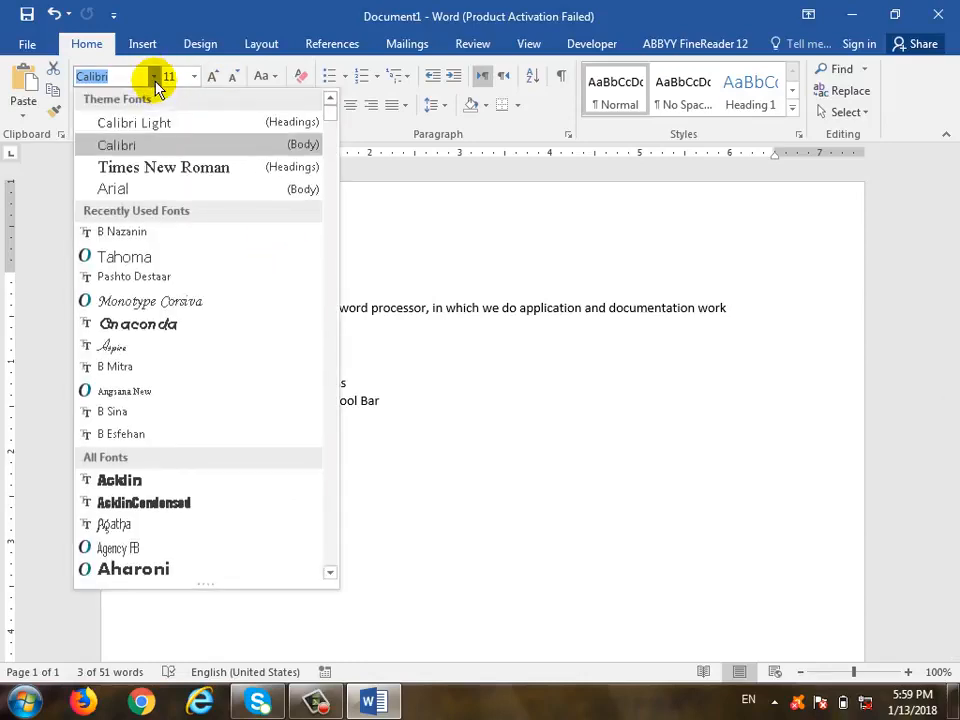
click(167, 257)
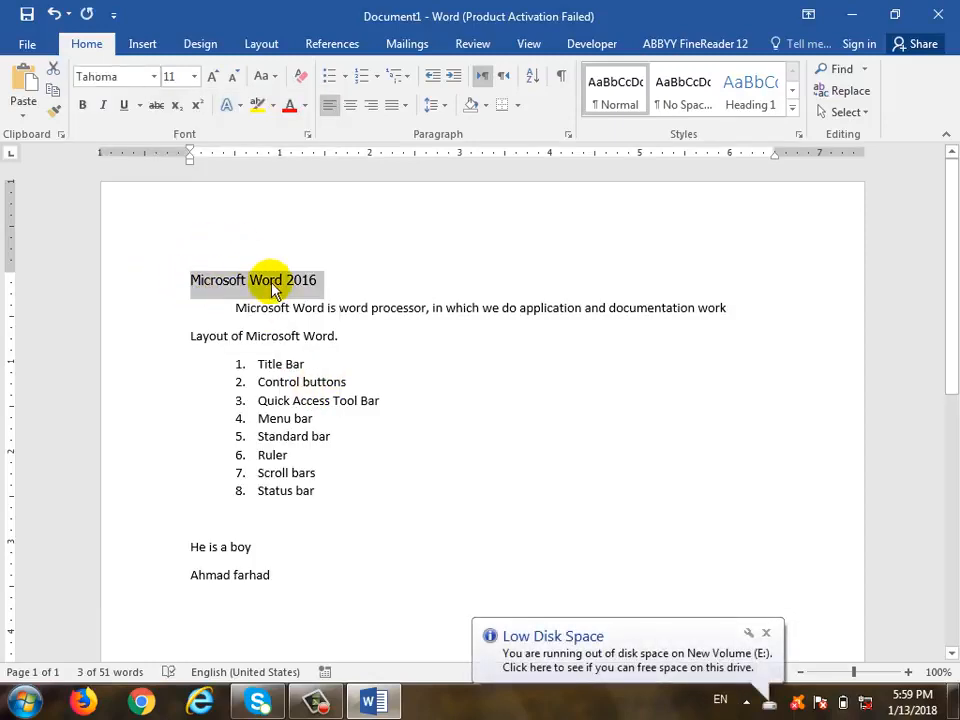
click(194, 76)
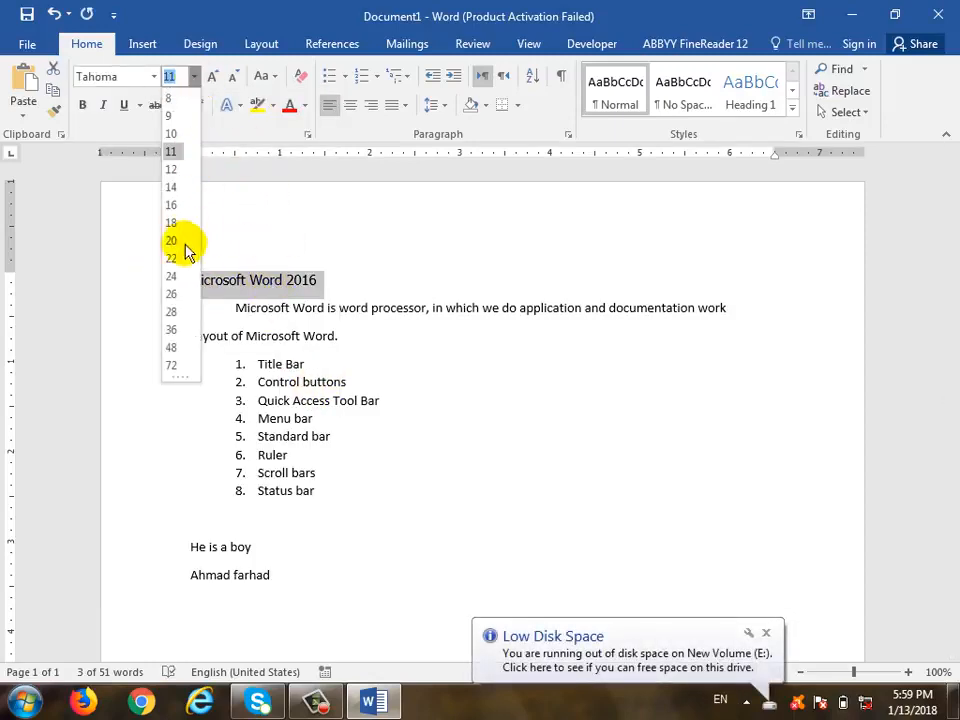
click(173, 297)
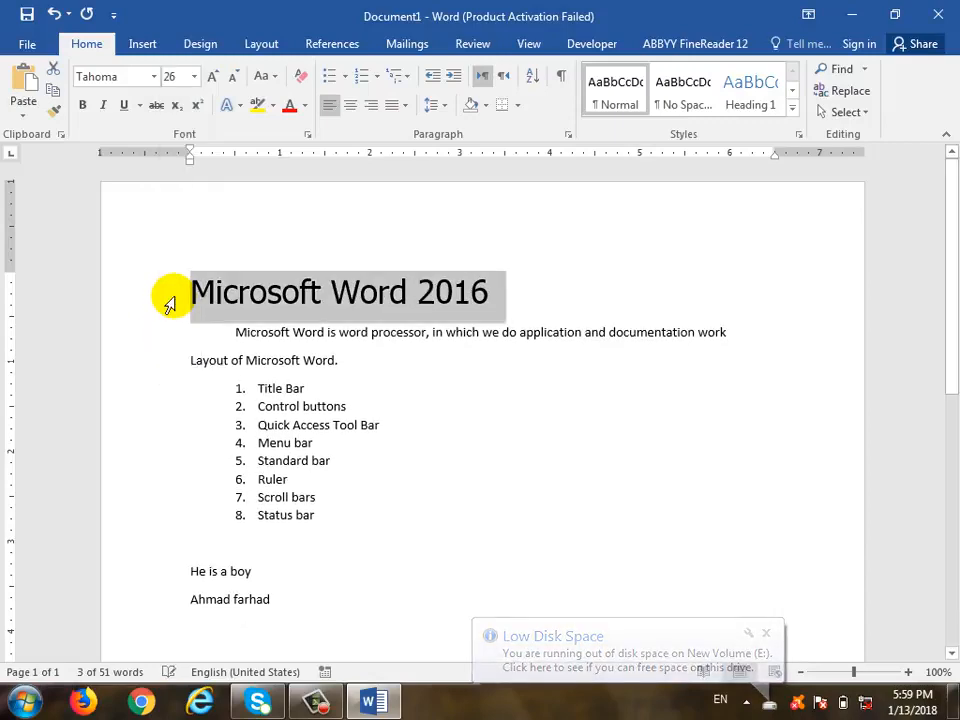
click(214, 78)
click(216, 78)
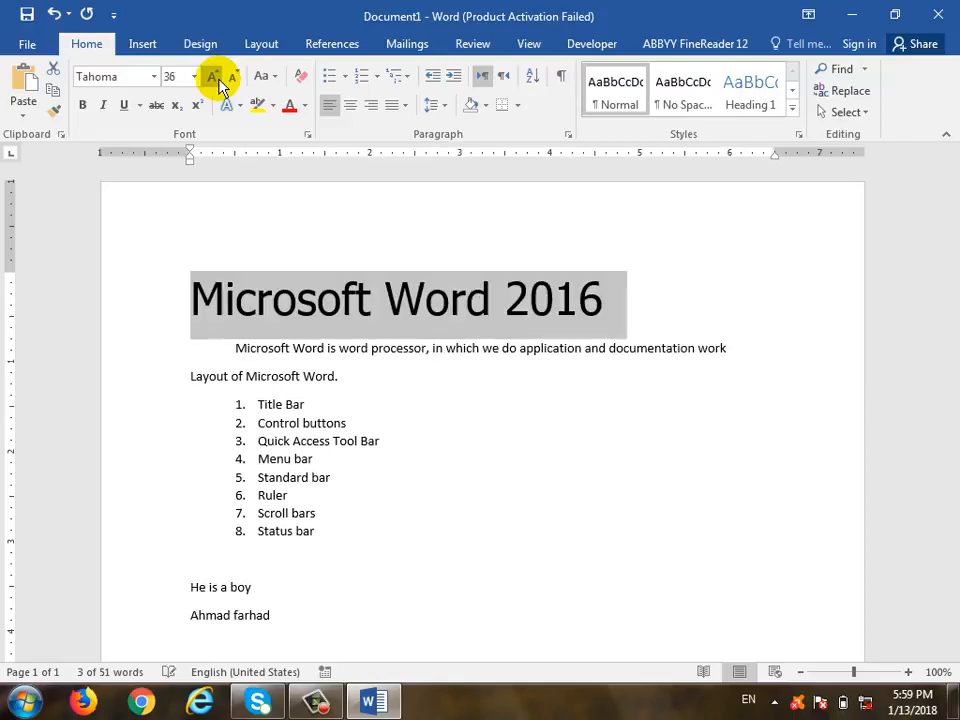
click(216, 78)
click(216, 78)
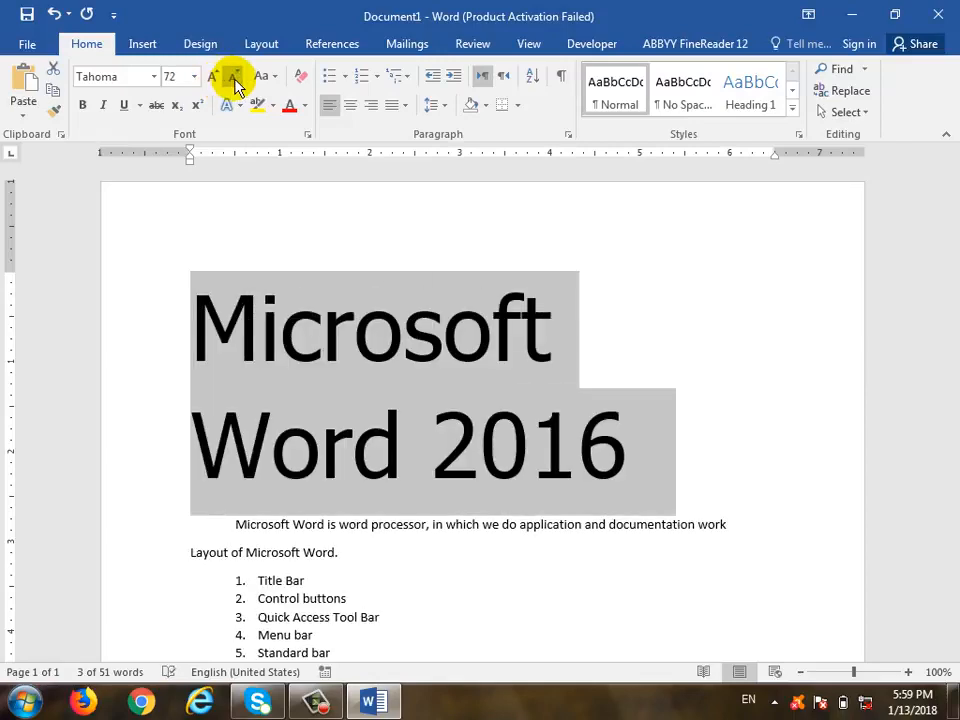
click(234, 79)
click(234, 79)
click(234, 79)
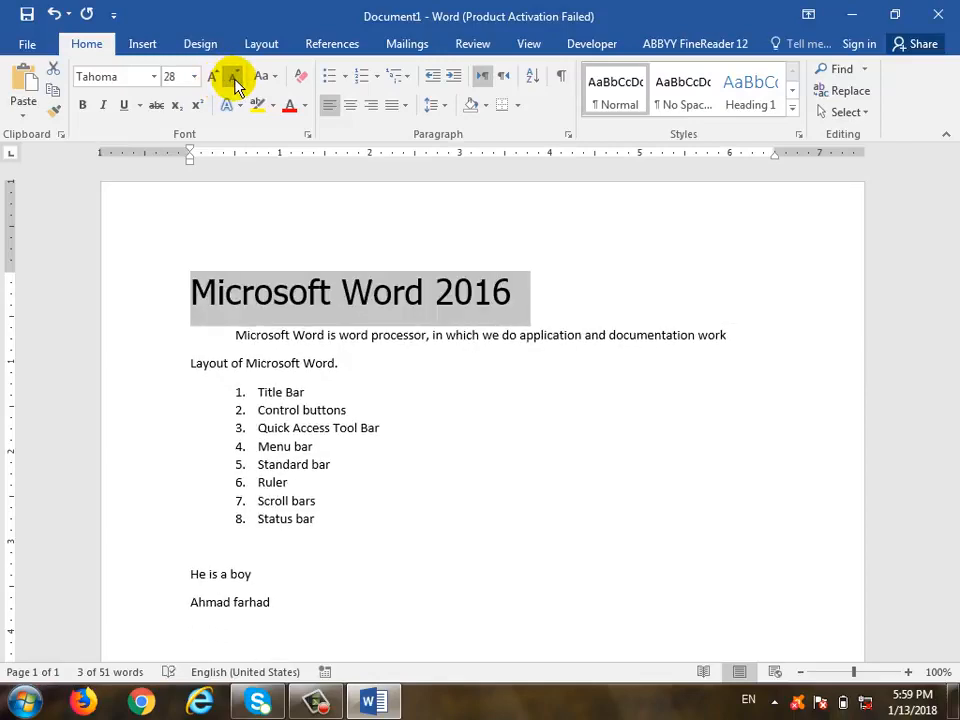
click(277, 78)
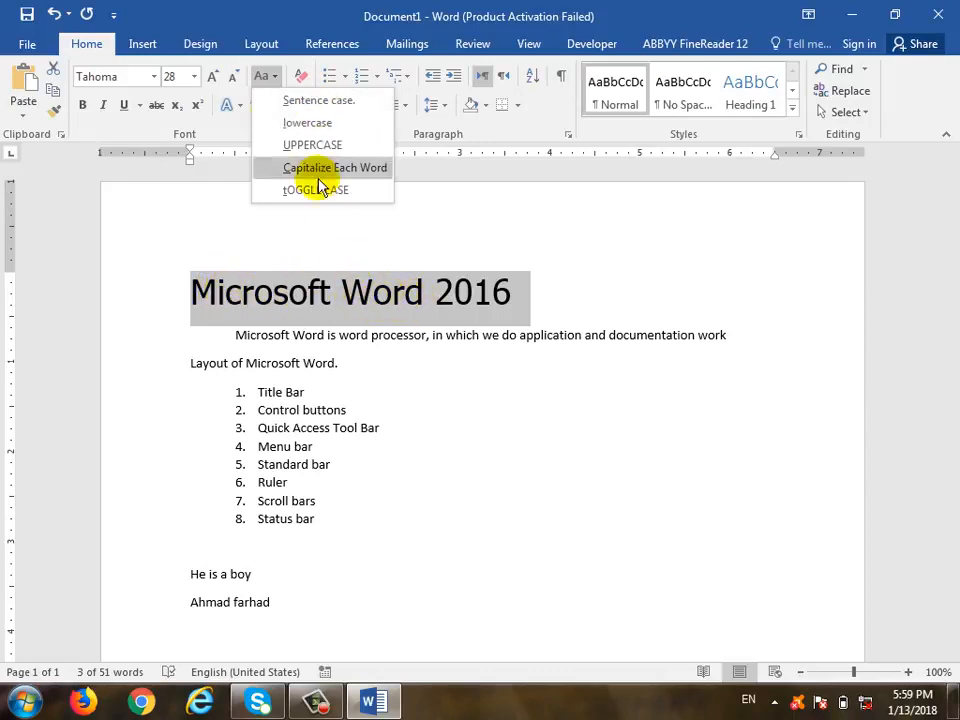
Cycle the heading through lowercase, Sentence case, Capitalize Each Word and tOGGLE cASE, undoing the last
click(333, 124)
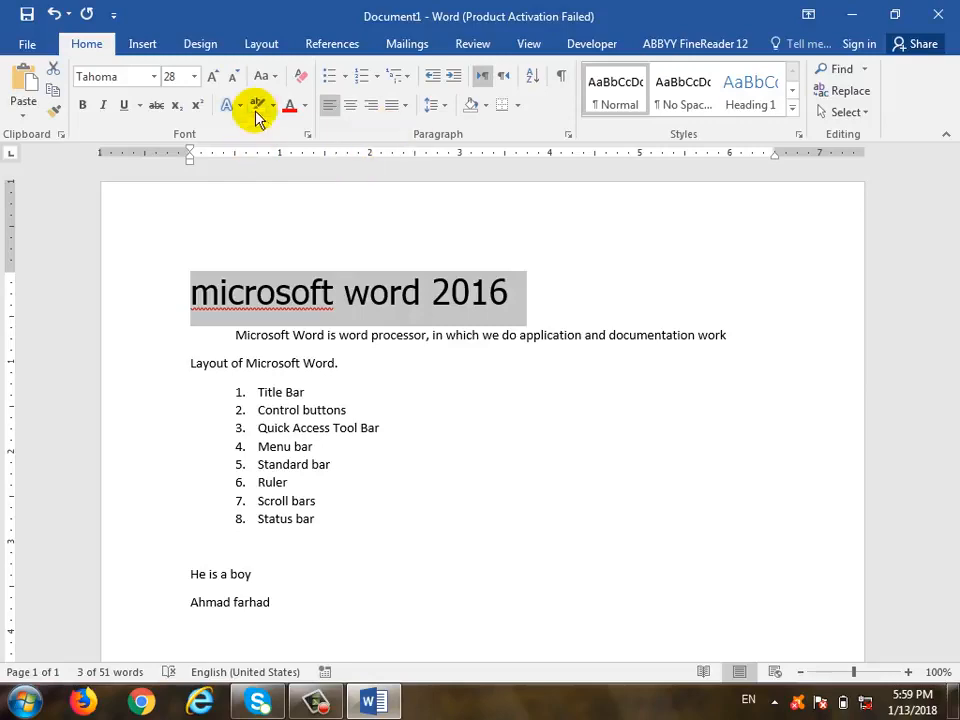
click(275, 78)
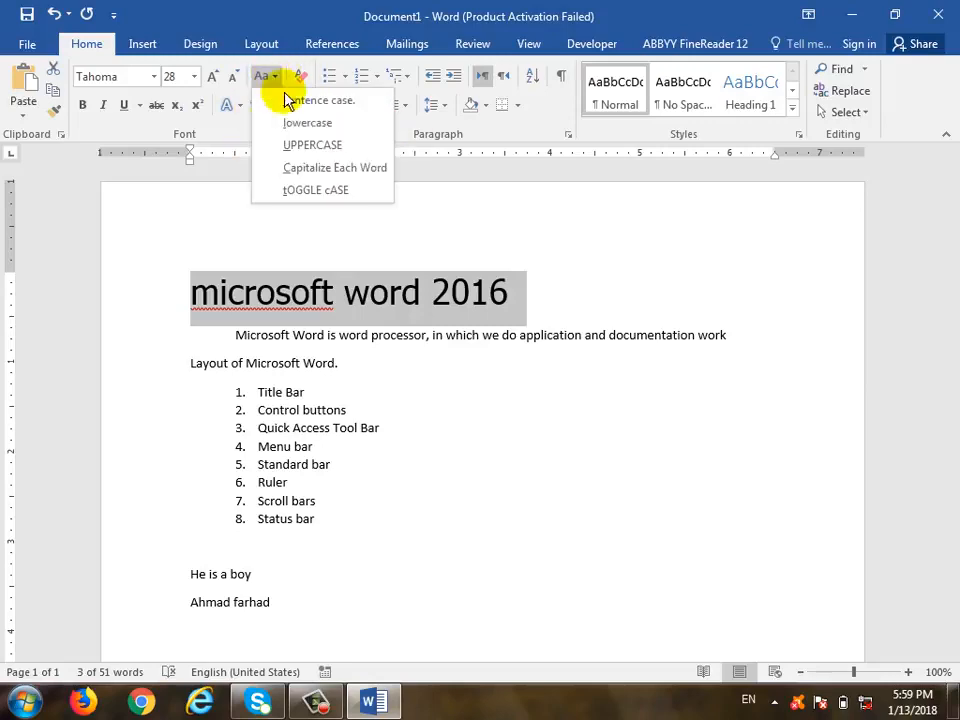
click(340, 104)
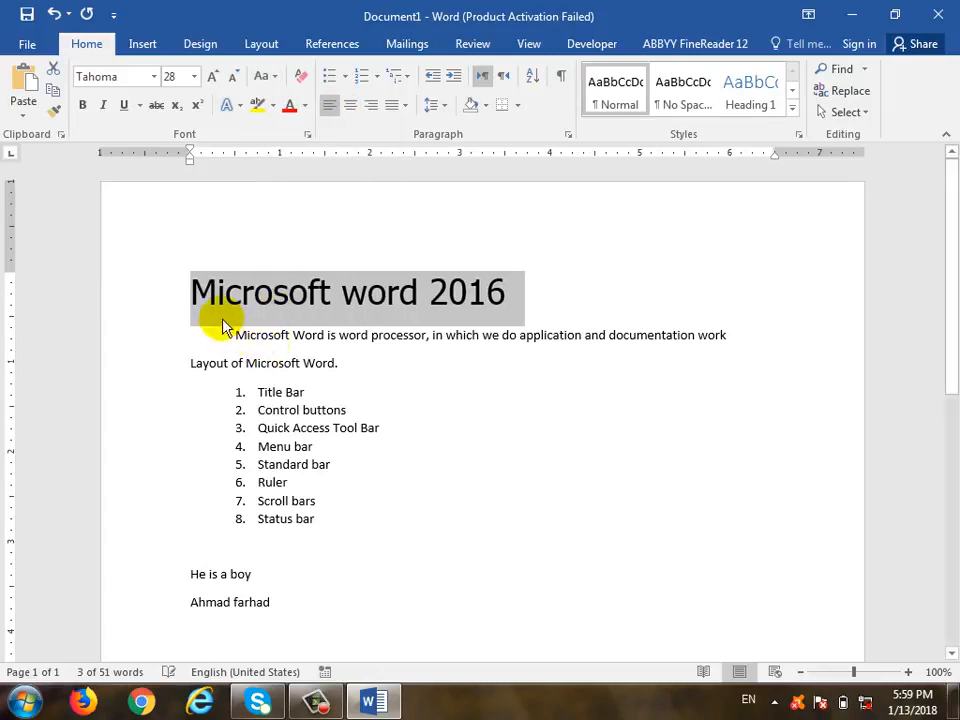
click(268, 77)
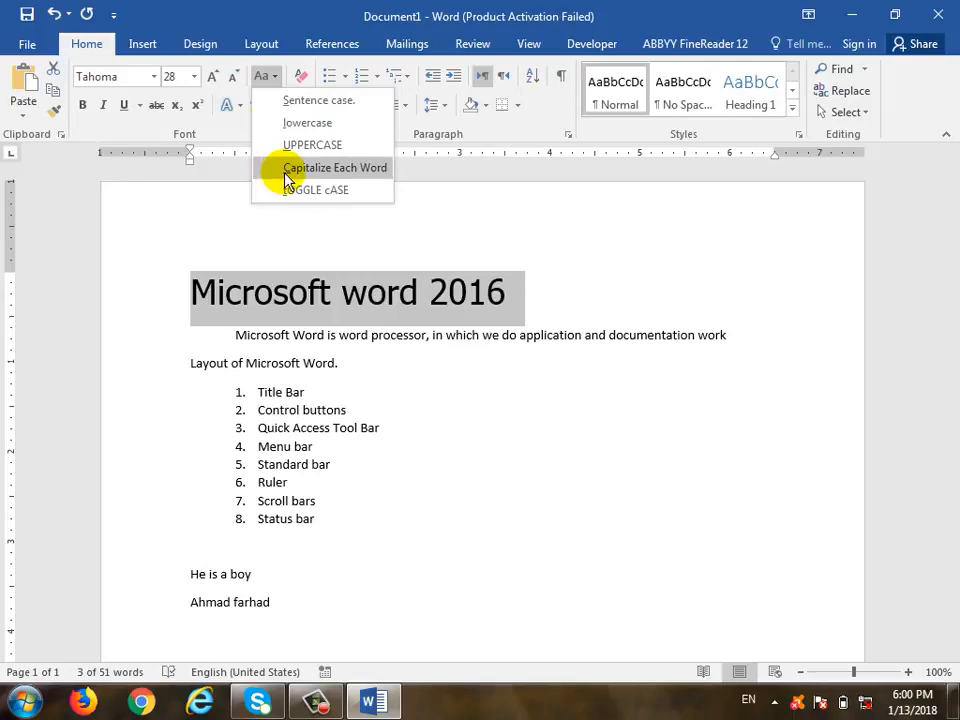
click(383, 175)
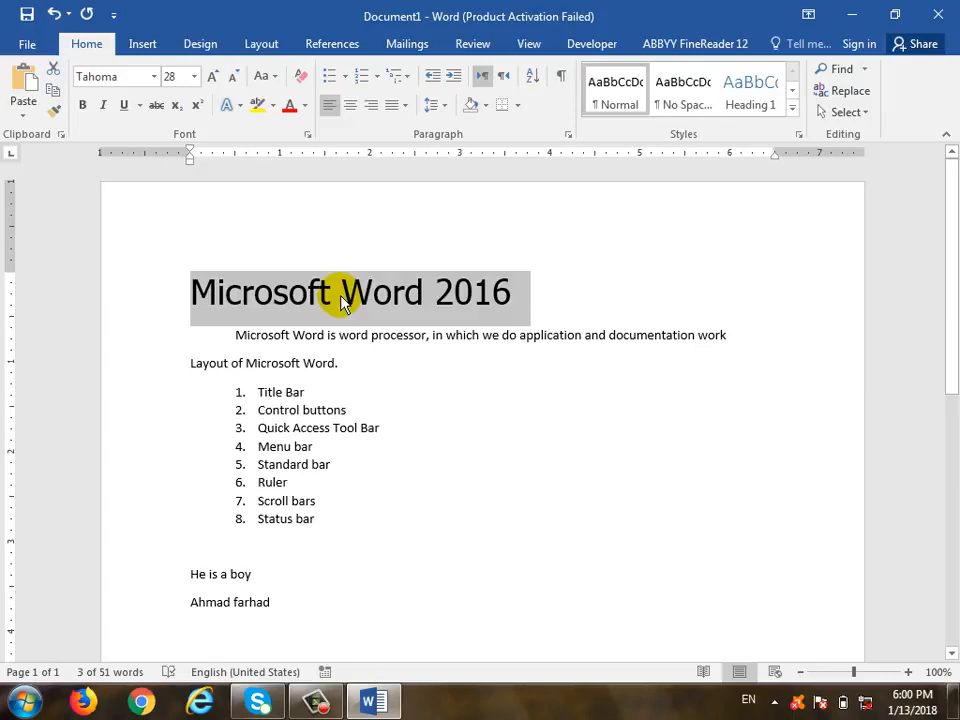
click(264, 77)
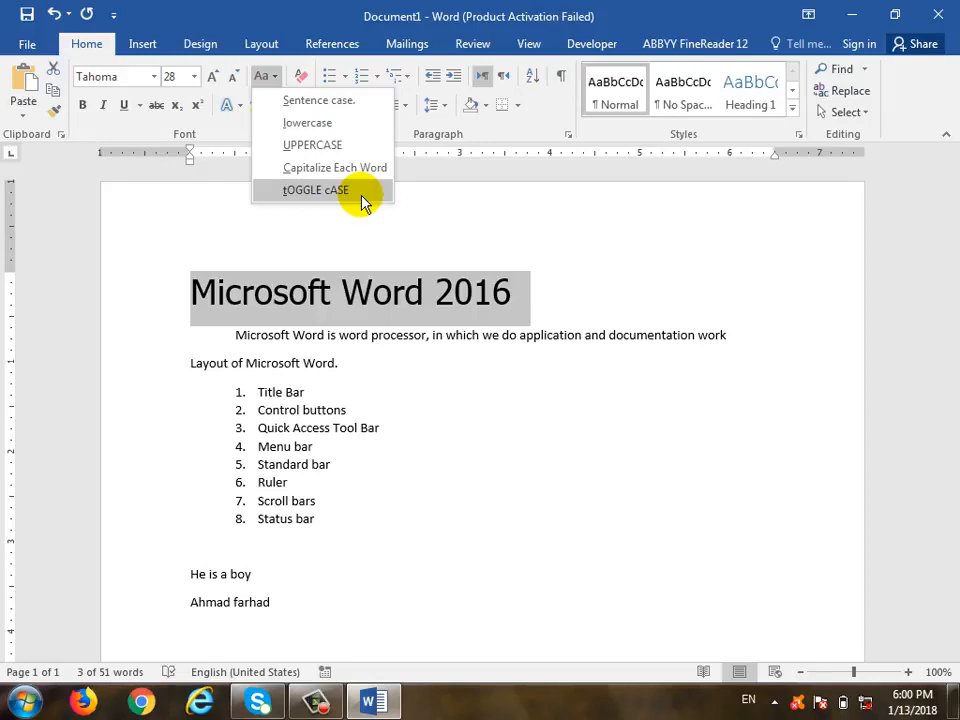
click(343, 192)
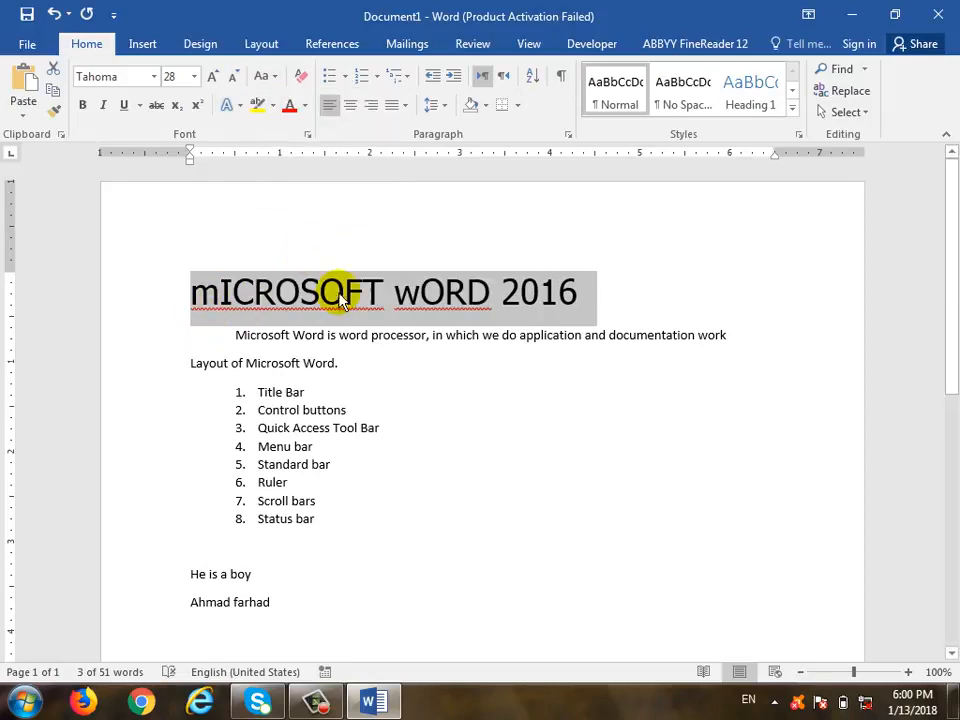
key(ctrl+z)
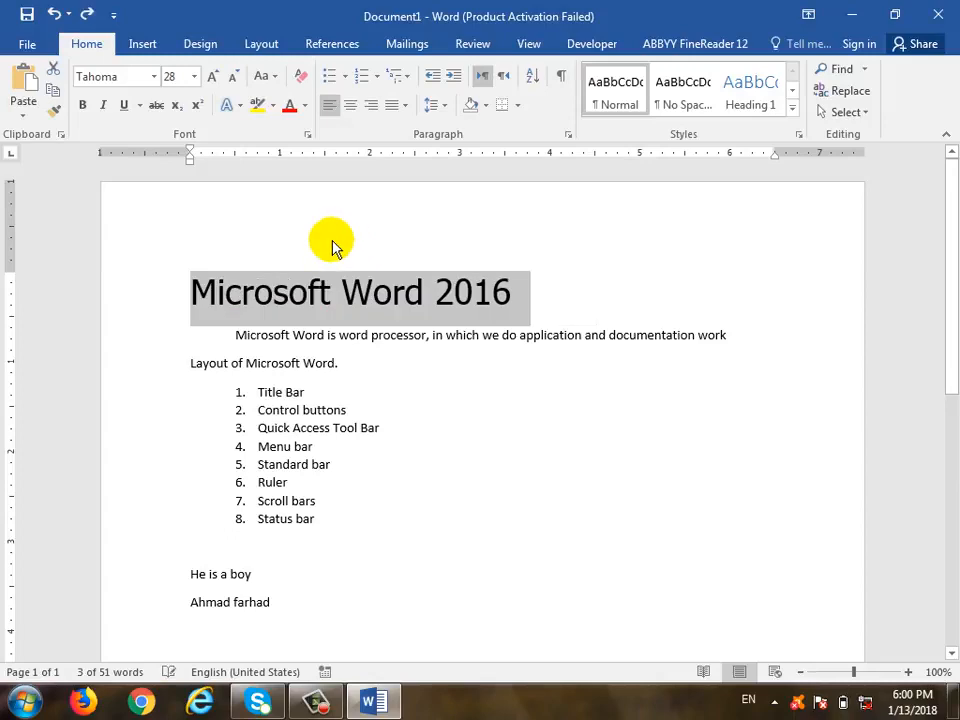
Bold the heading, toggling italic, underline and strikethrough on and then off again
click(84, 108)
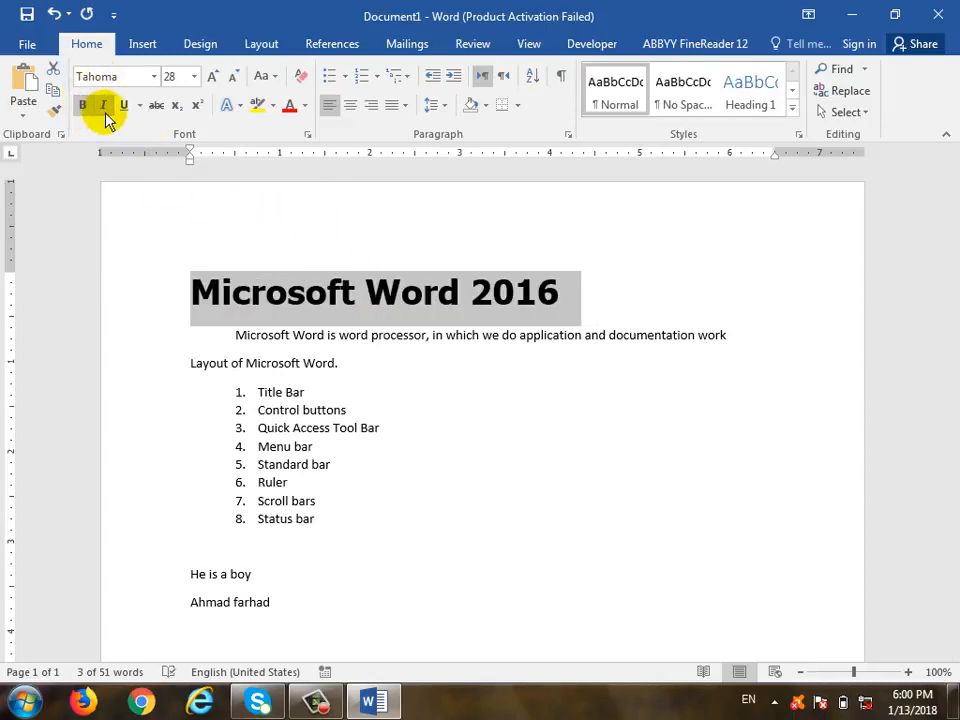
click(105, 108)
click(105, 112)
click(120, 110)
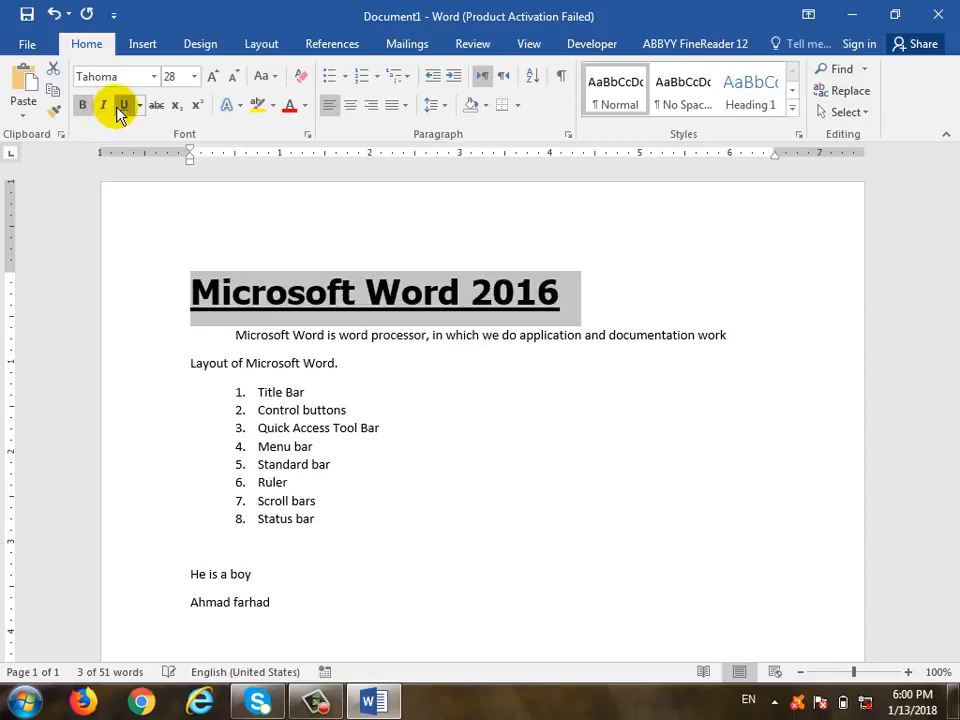
click(120, 110)
click(153, 108)
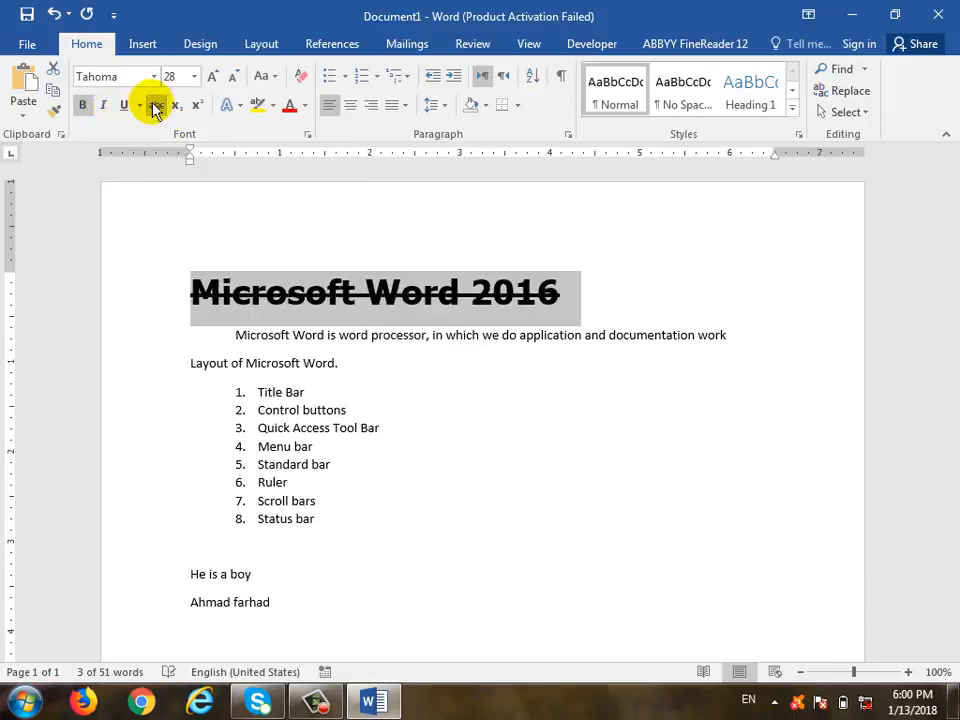
click(153, 108)
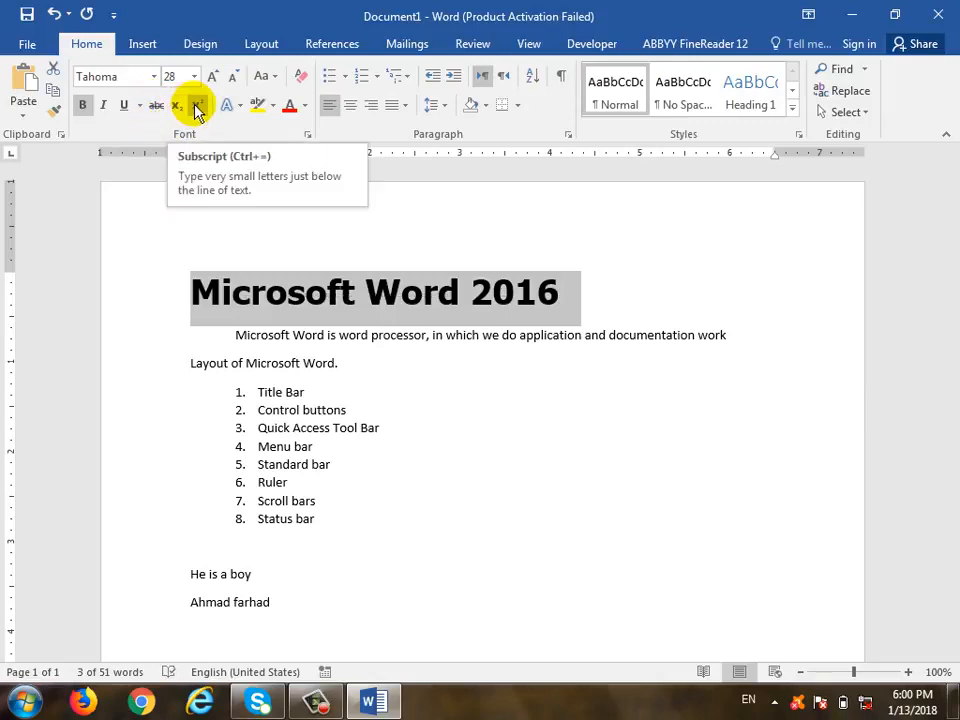
click(318, 549)
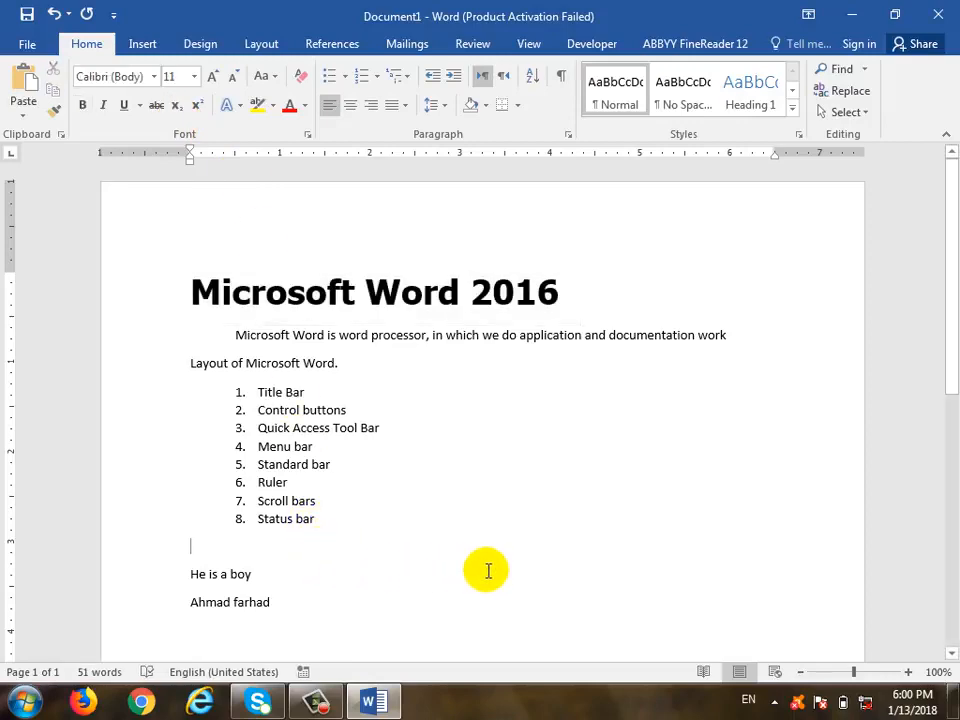
Add a new line and make the second 2 of 22 a superscript to show 2²
key(Return)
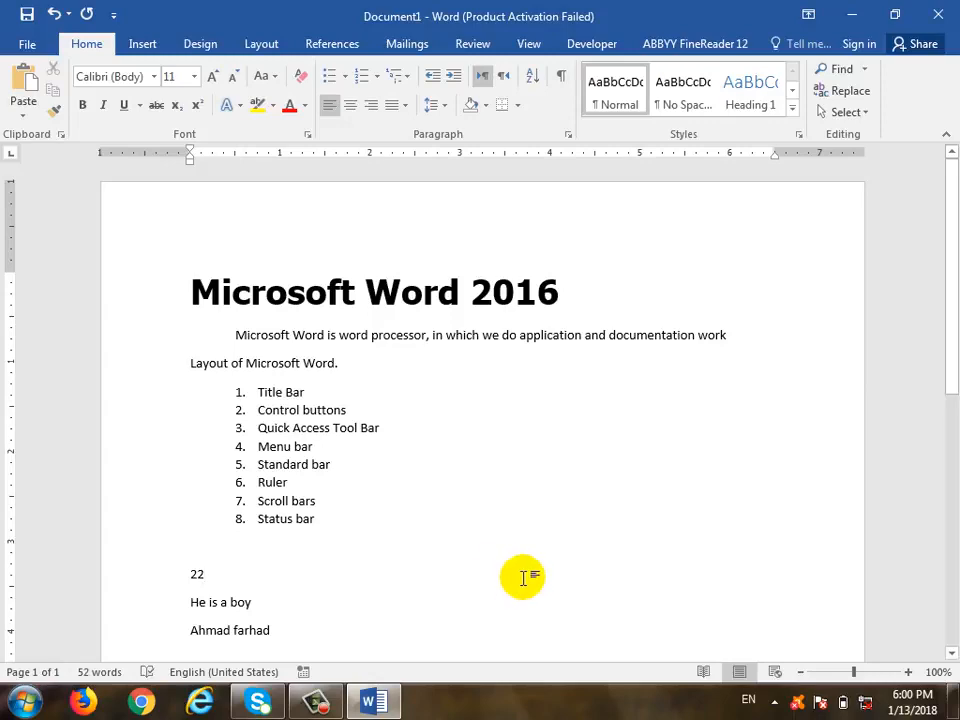
scroll(527, 443, down, 2)
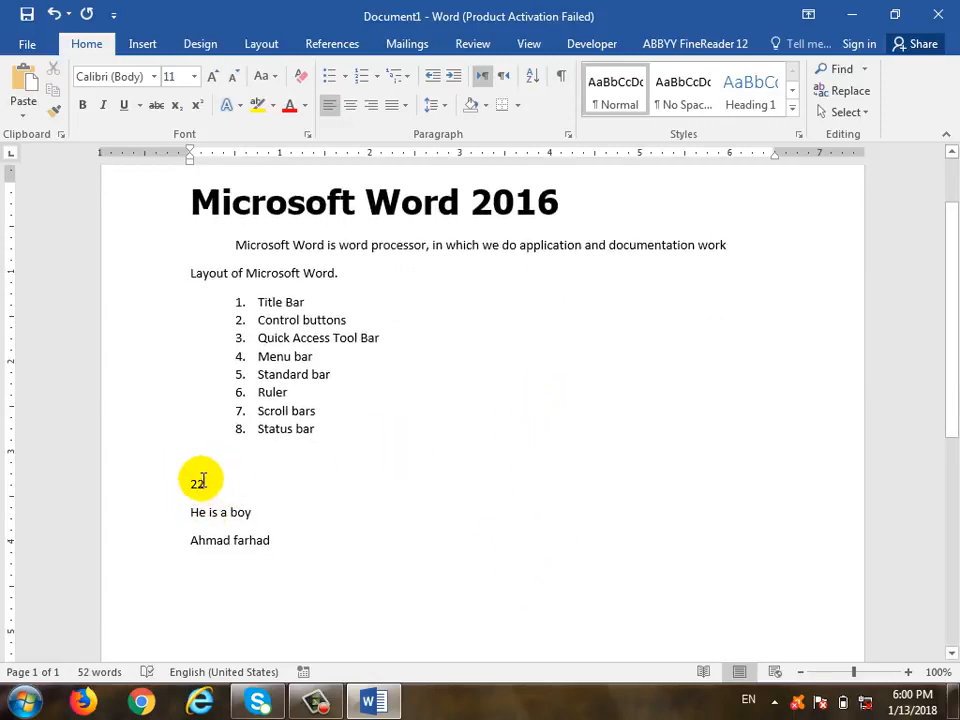
drag(202, 482, 196, 484)
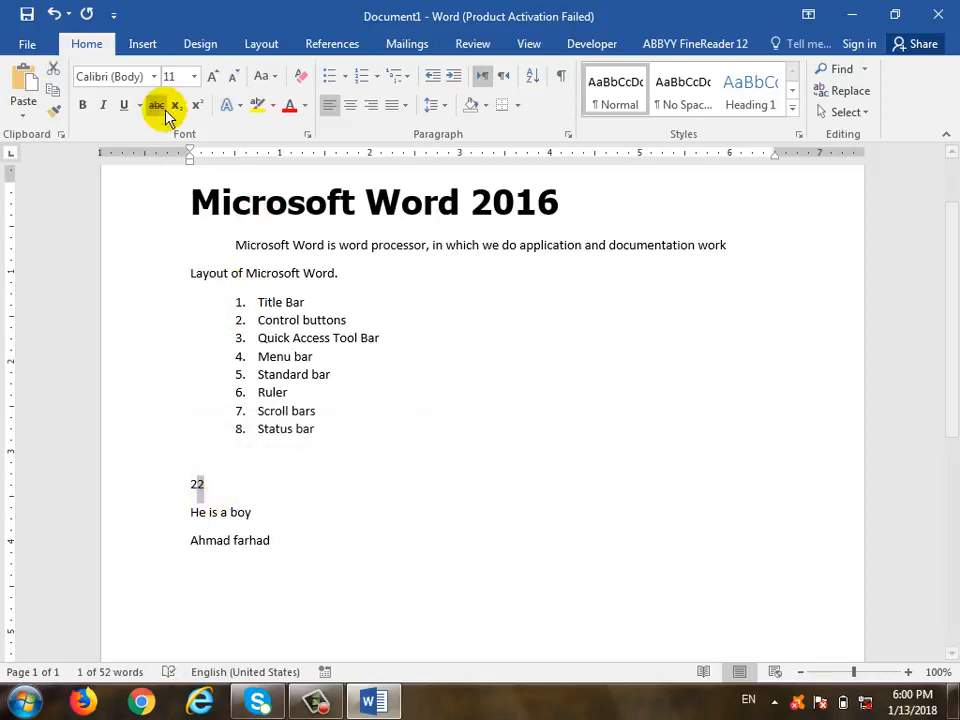
click(196, 111)
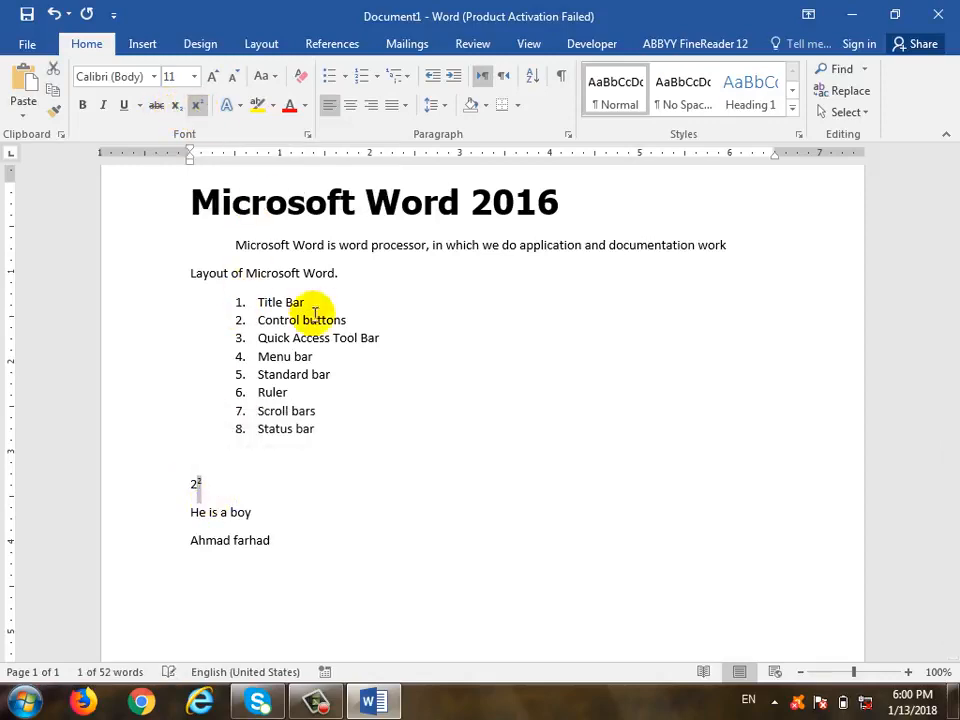
click(300, 465)
Type H2O and make its 2 a subscript
text(H)
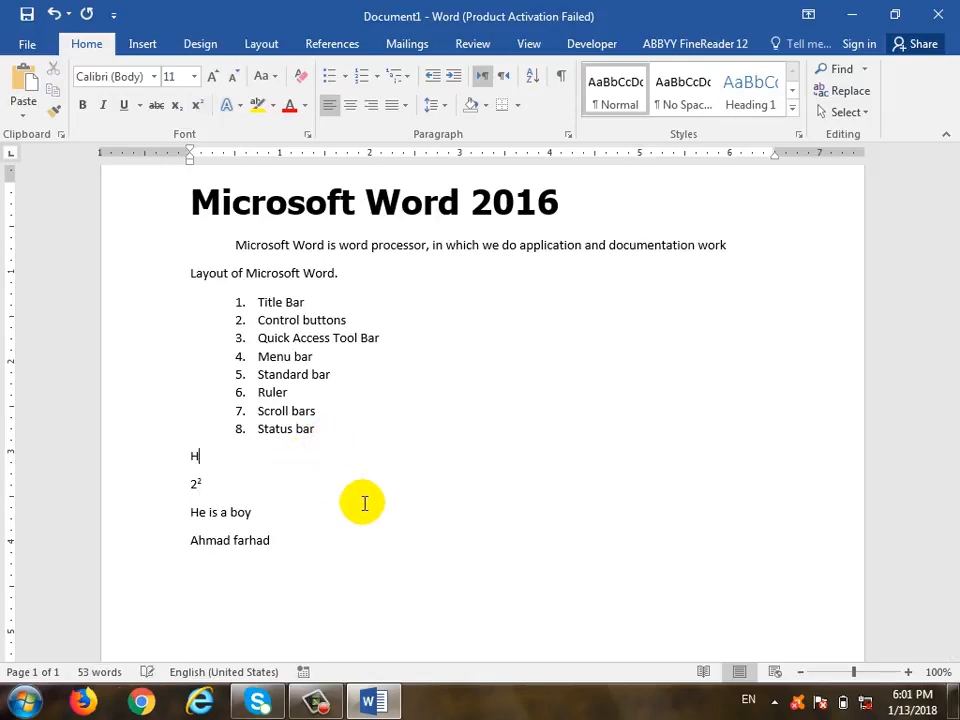
text(2O)
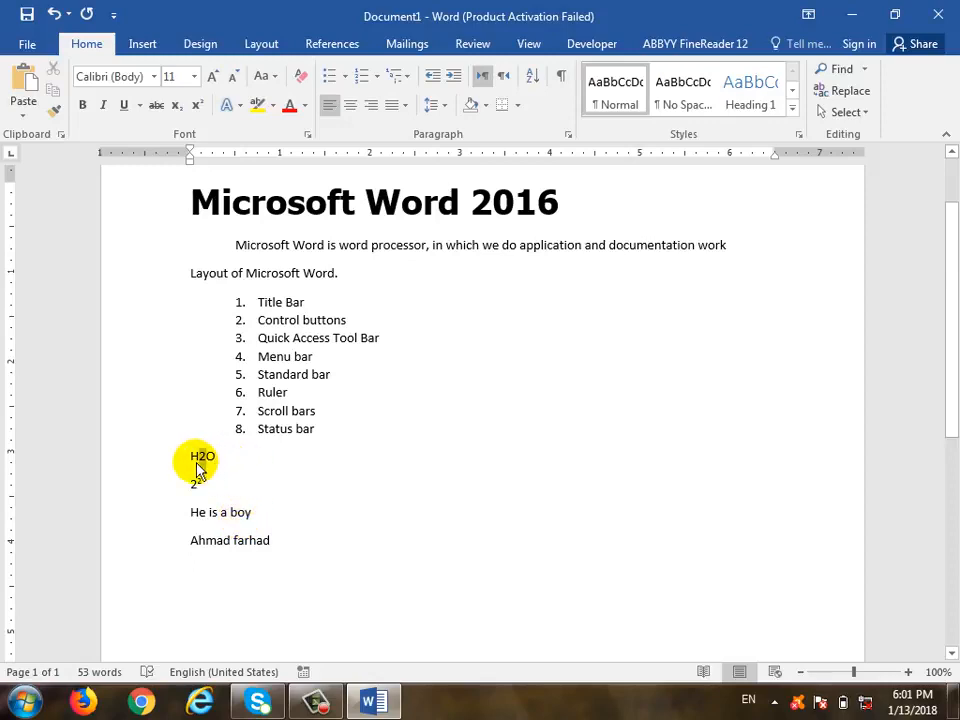
drag(198, 457, 206, 457)
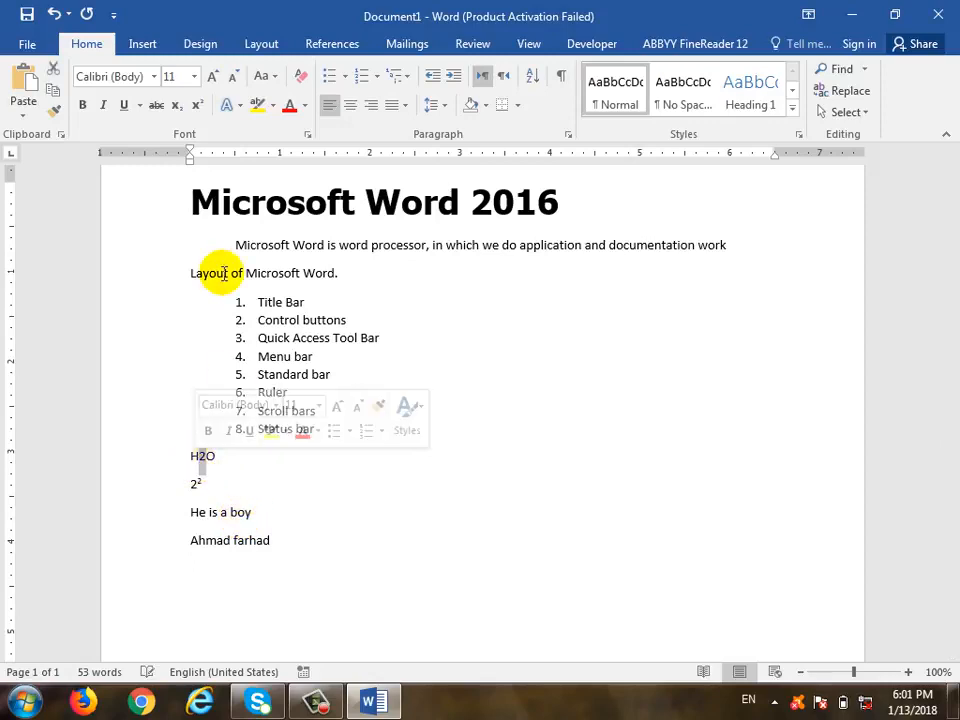
click(178, 112)
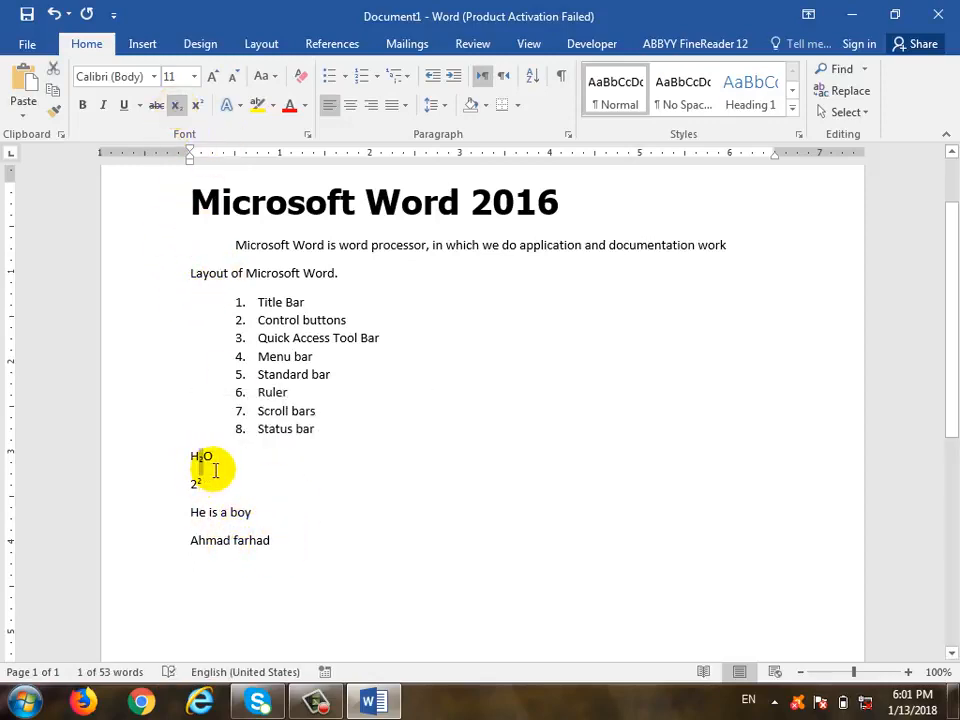
click(371, 527)
scroll(371, 527, up, 2)
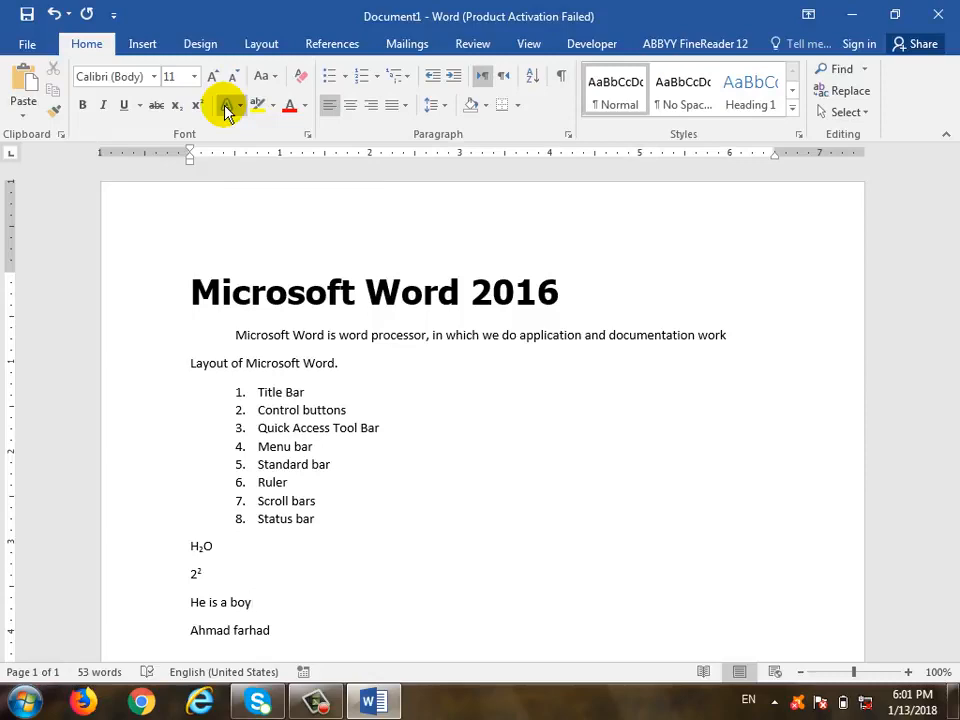
Select the title and try a yellow highlight on it, then undo it
drag(638, 300, 236, 300)
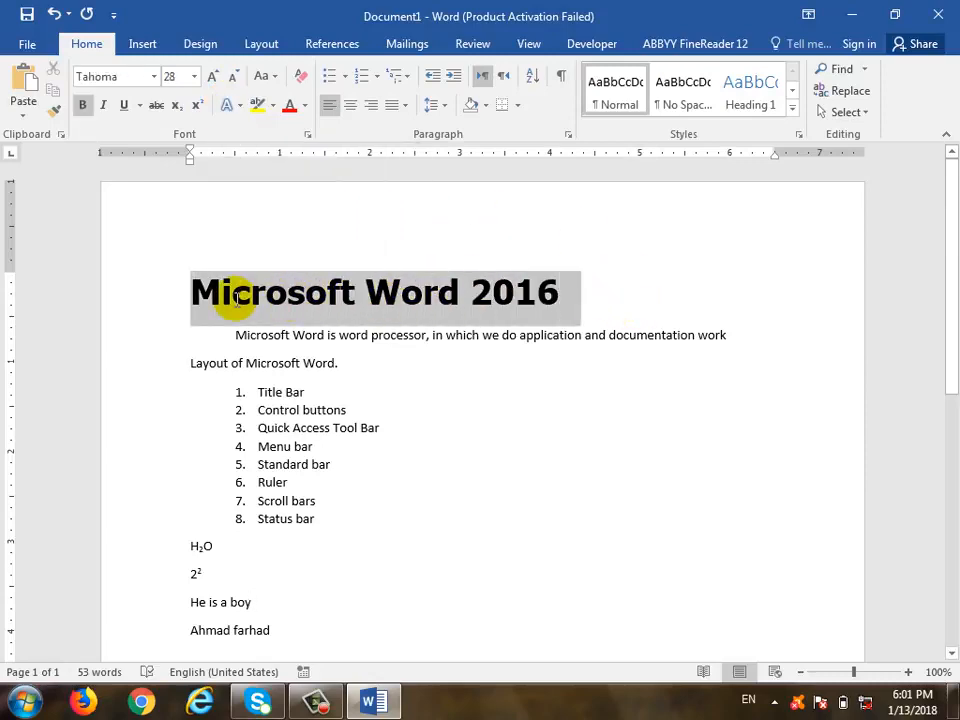
click(272, 104)
click(250, 106)
click(239, 105)
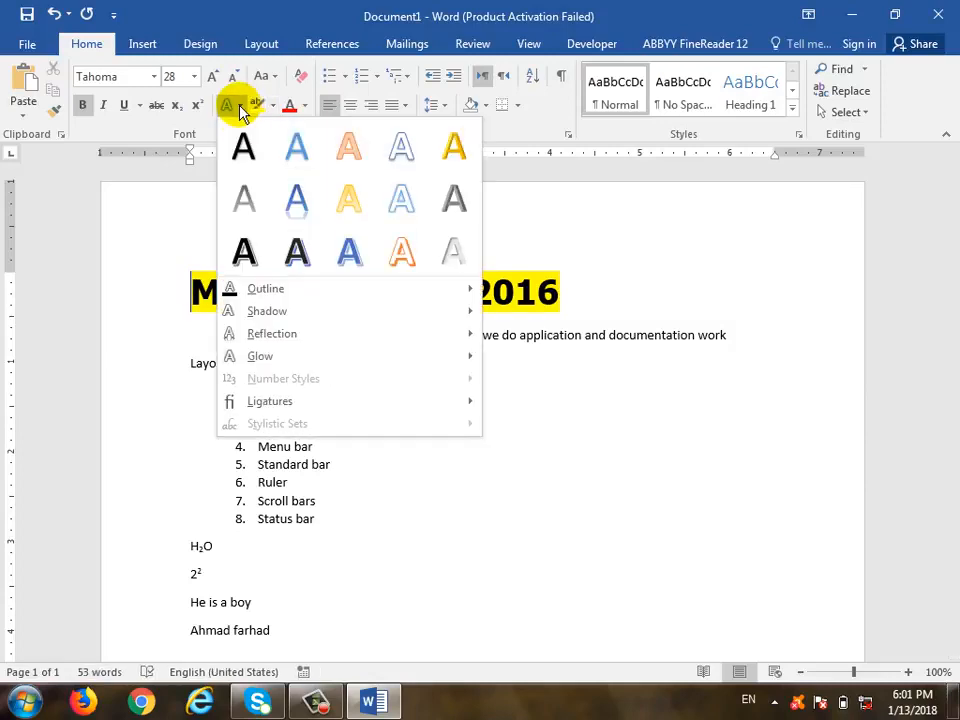
click(491, 6)
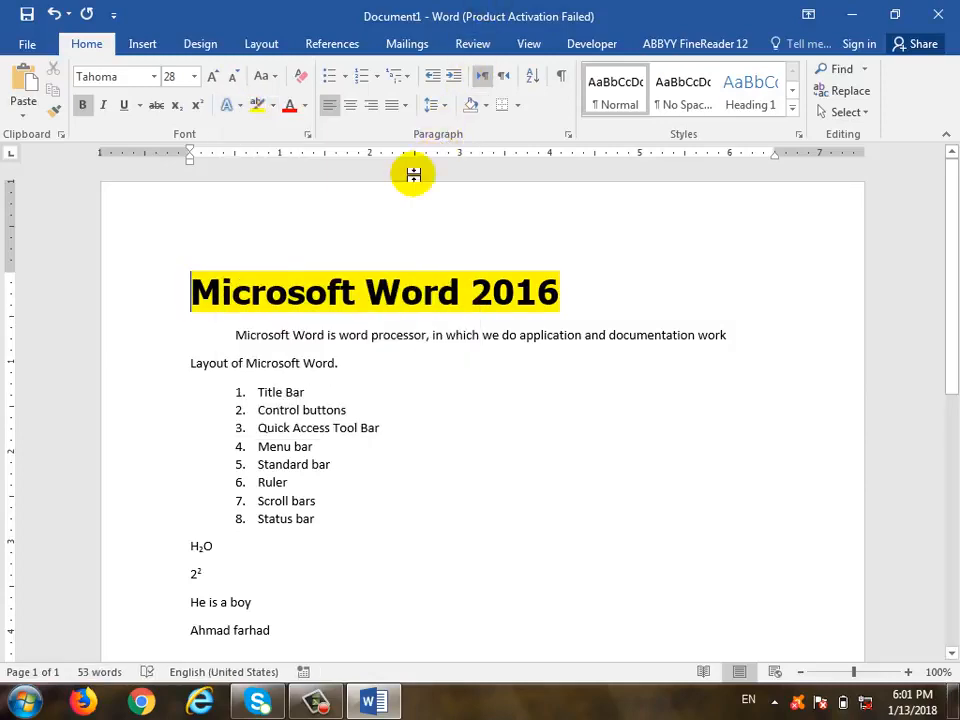
key(ctrl+z)
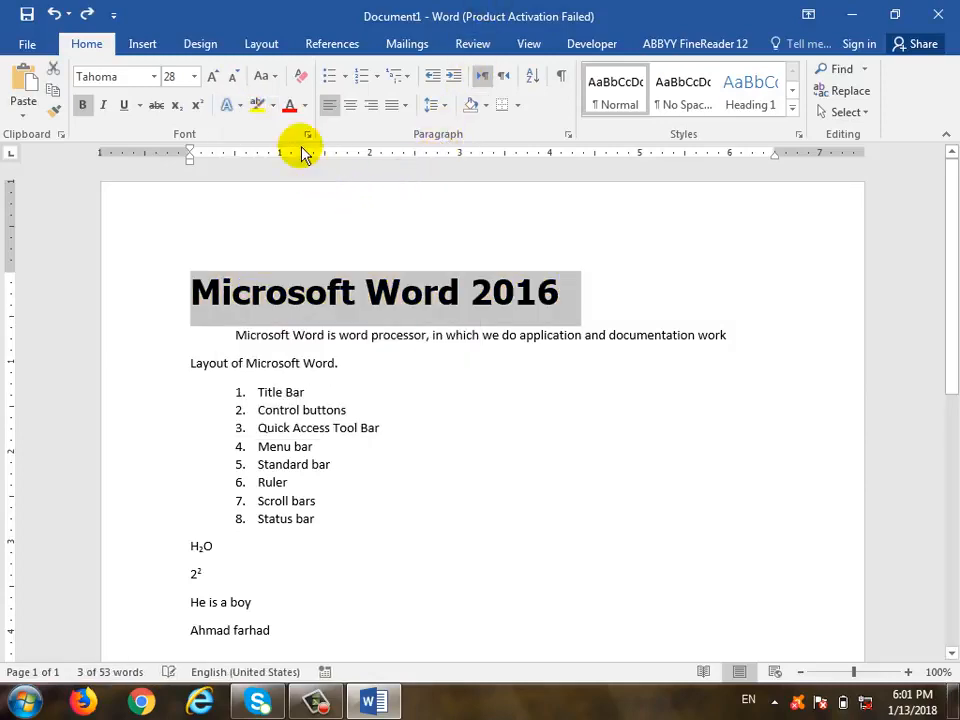
Apply the orange outline text effect and a Tight Reflection to the title
click(240, 105)
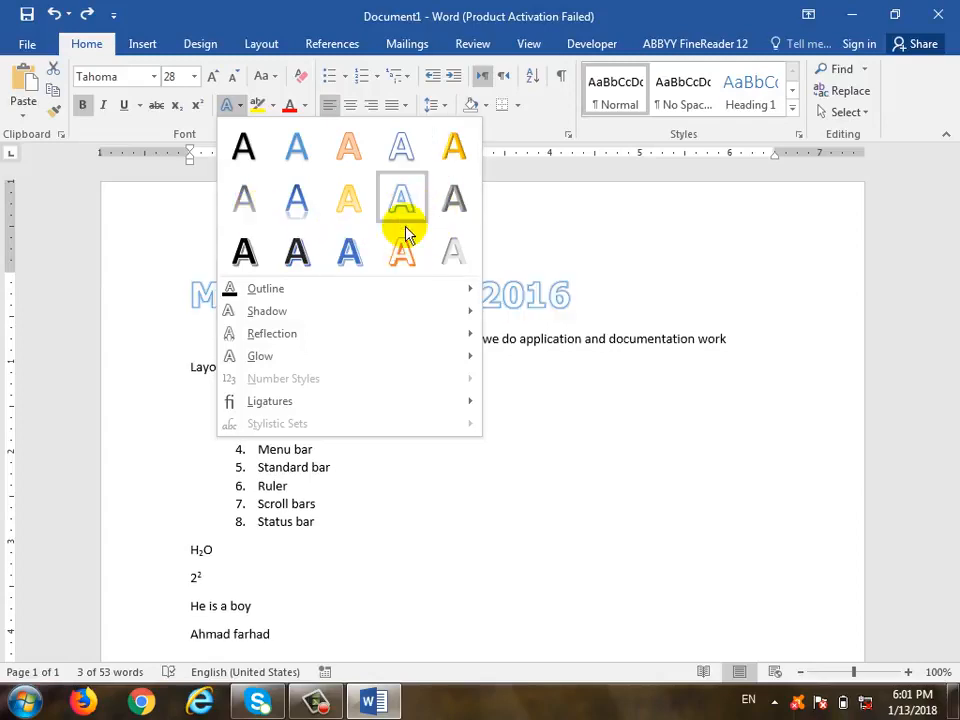
key(Escape)
click(402, 275)
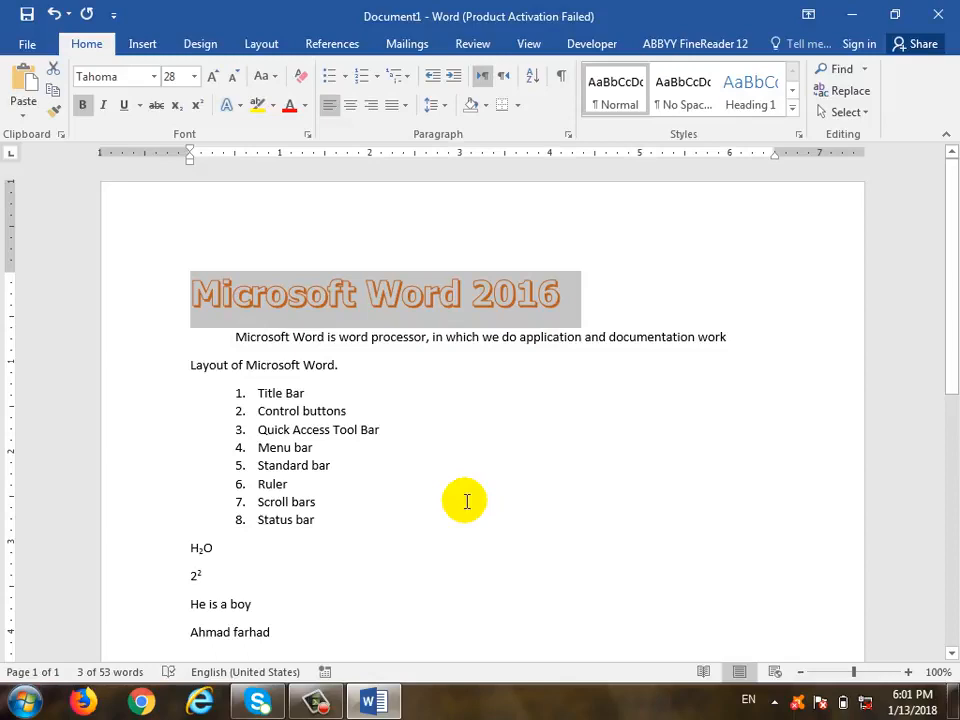
click(233, 105)
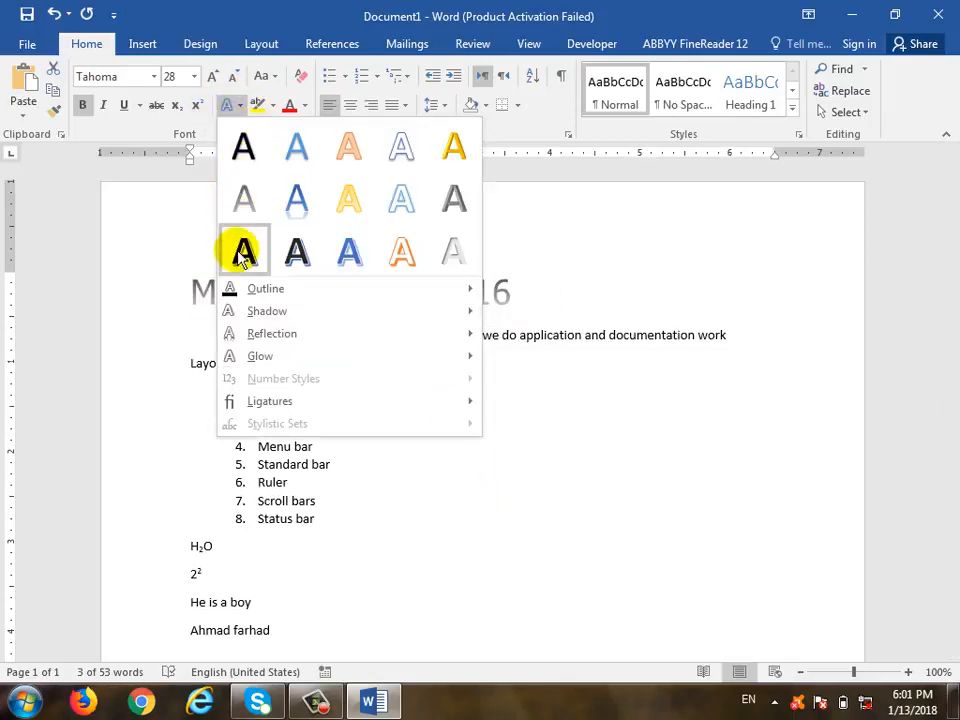
mouse_move(262, 316)
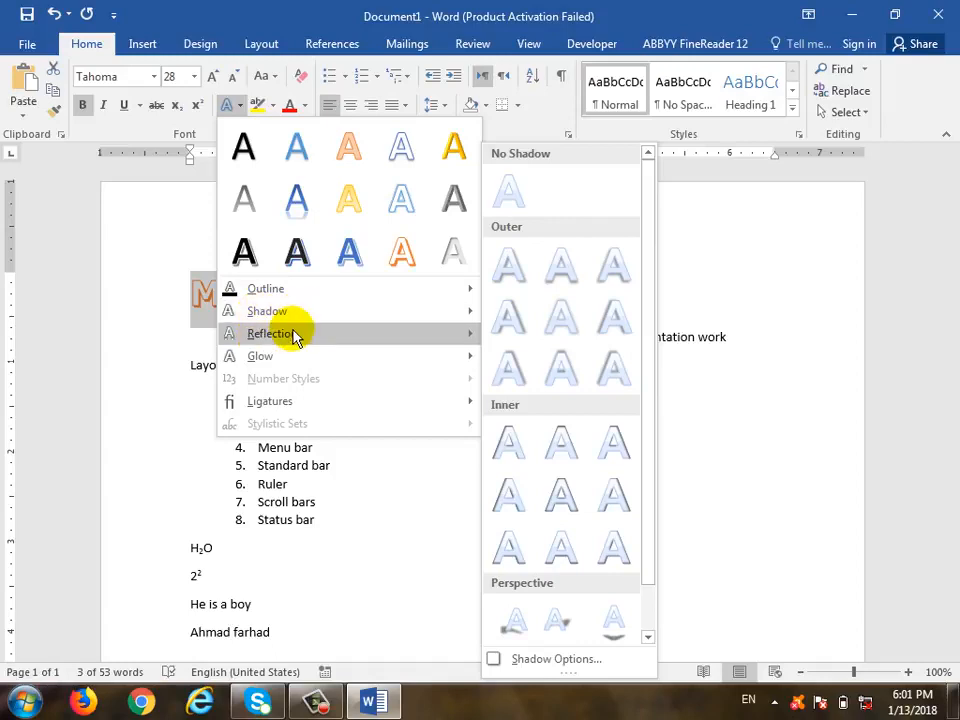
mouse_move(295, 338)
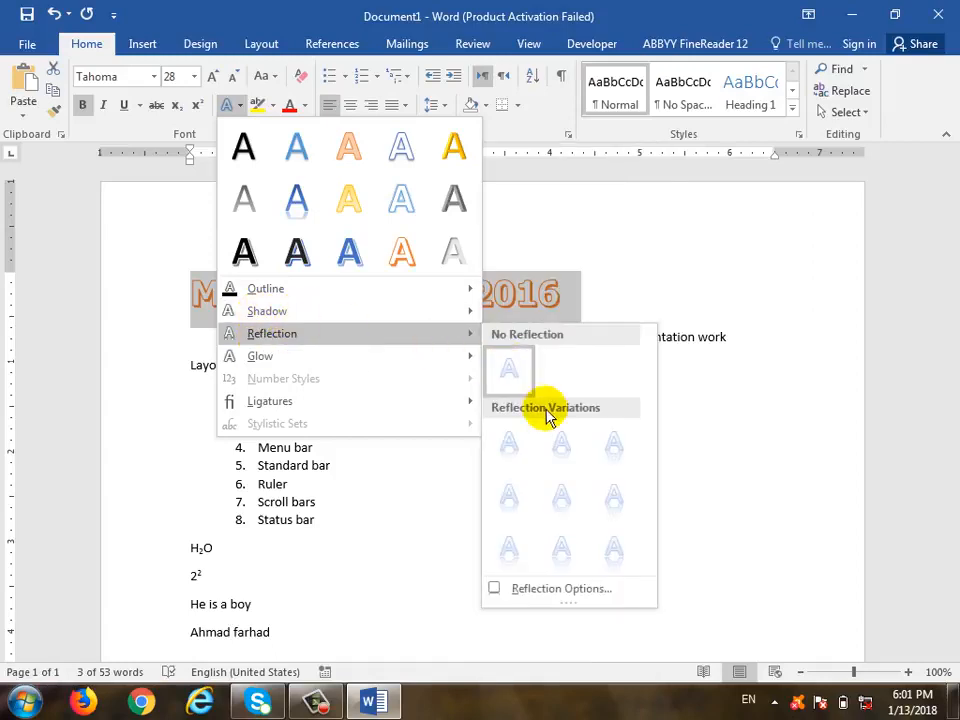
click(519, 460)
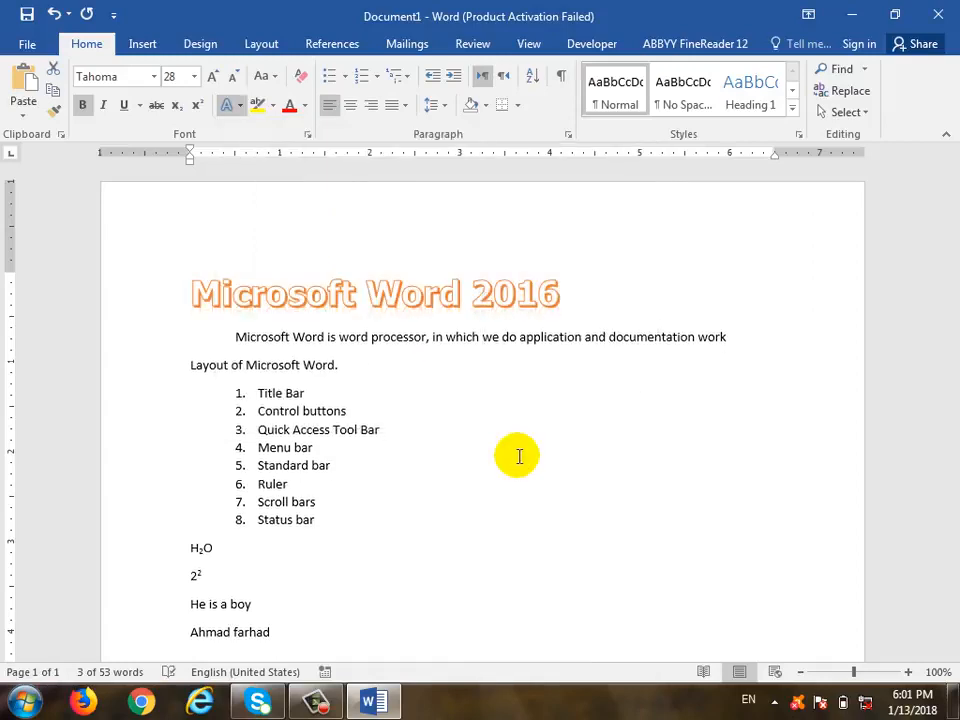
Reselect the title and check the text effects gallery without changing anything
click(508, 435)
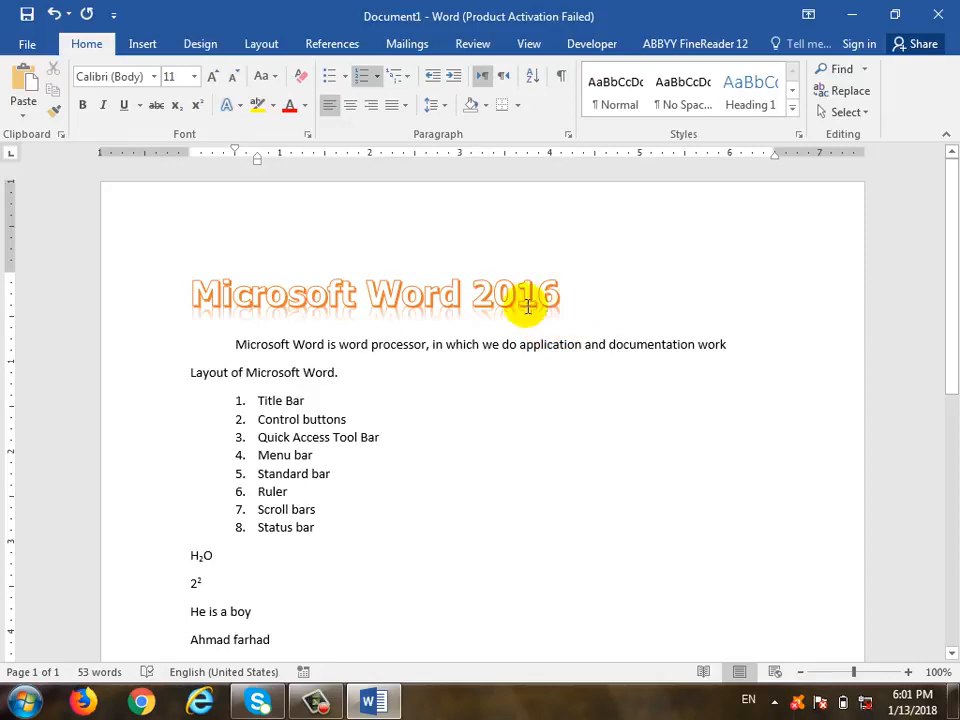
drag(529, 291, 268, 306)
click(239, 112)
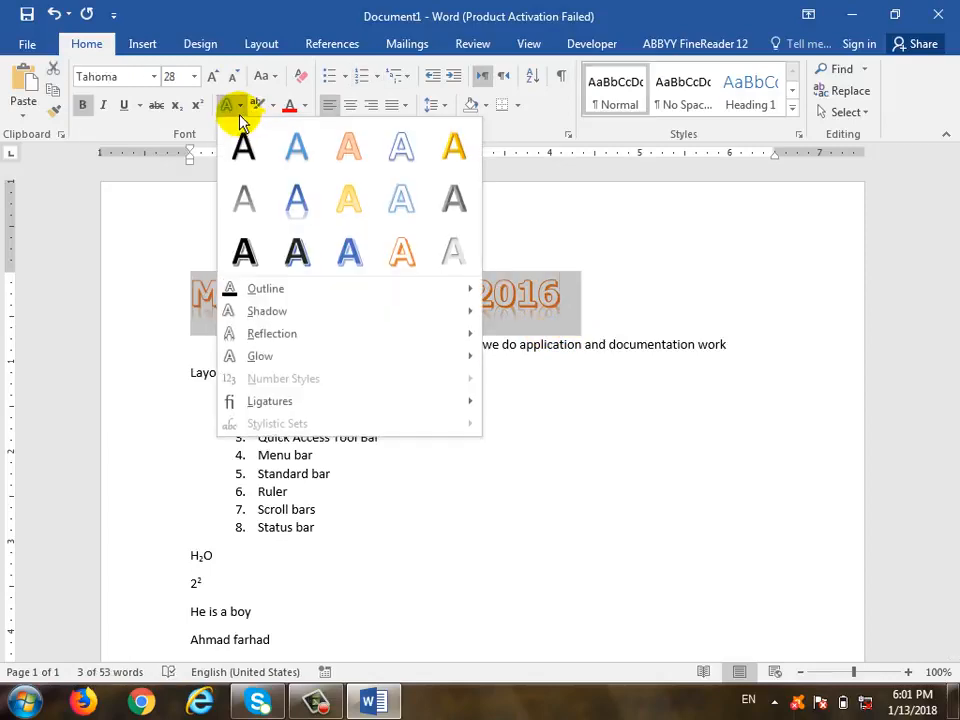
click(240, 114)
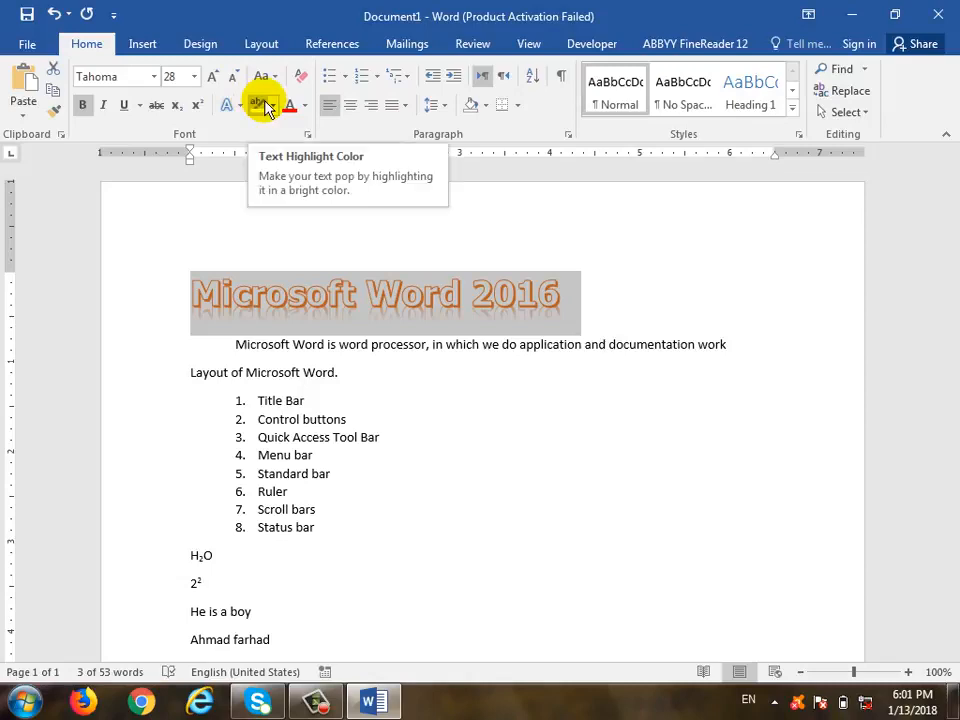
click(412, 397)
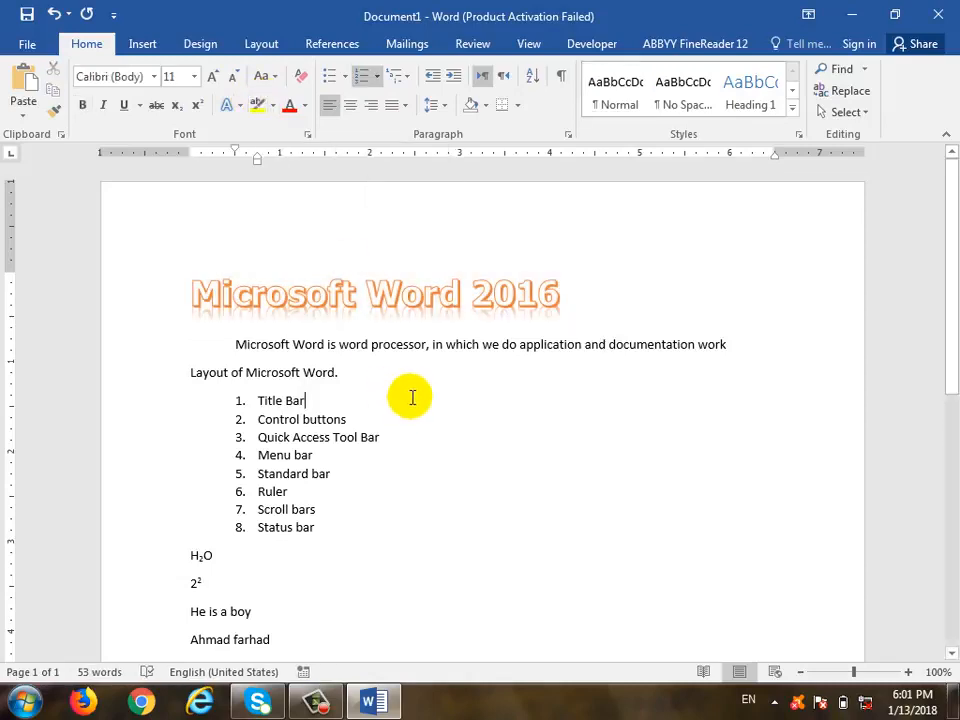
drag(342, 373, 204, 369)
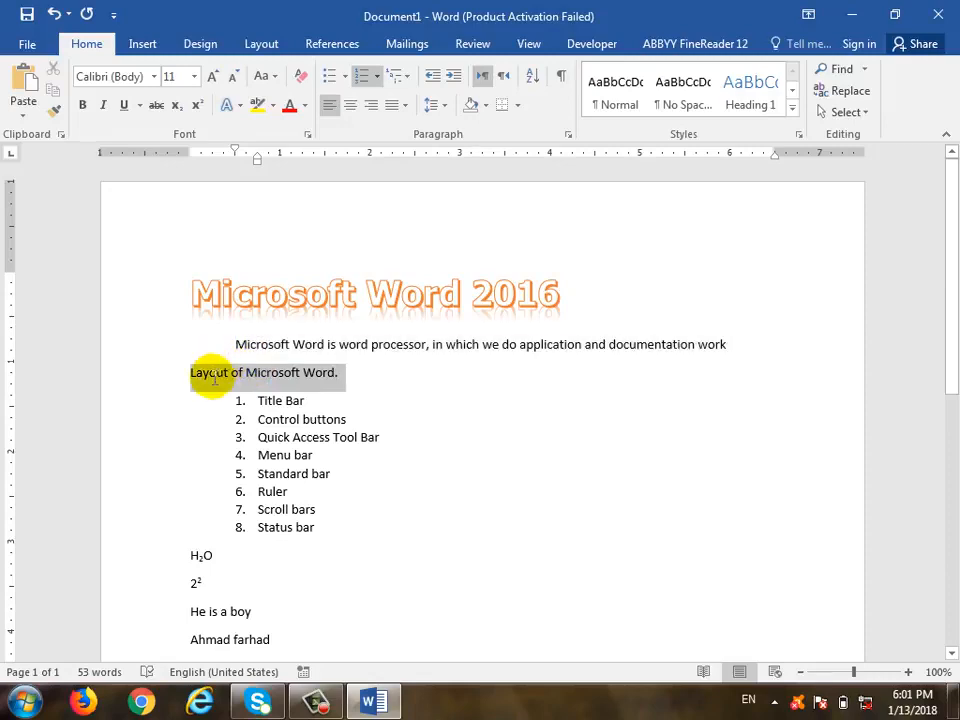
click(258, 106)
click(303, 400)
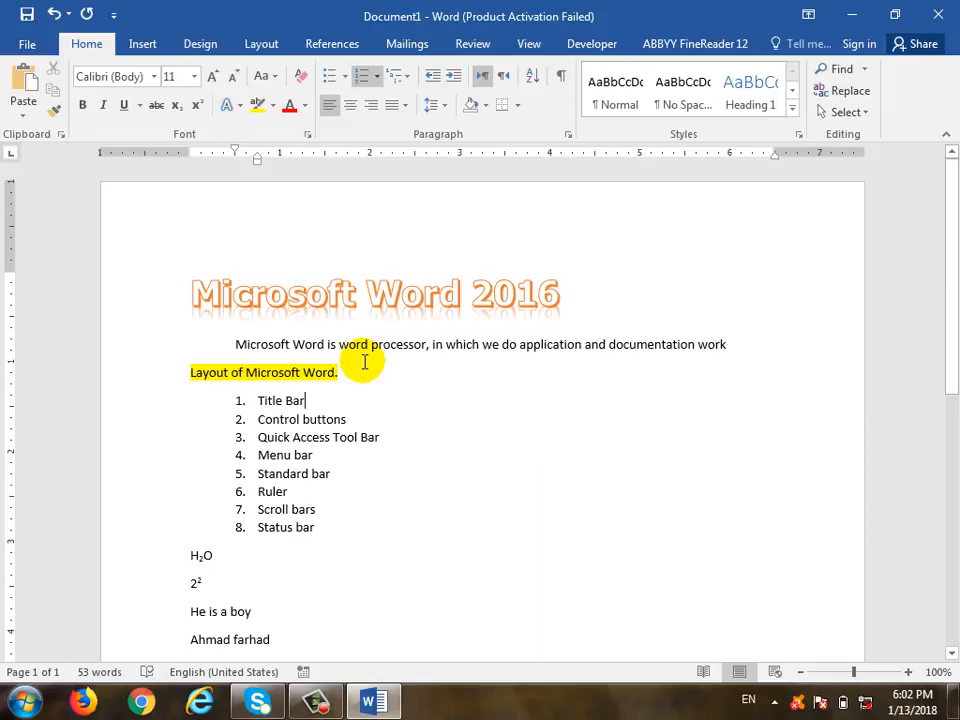
key(ctrl+z)
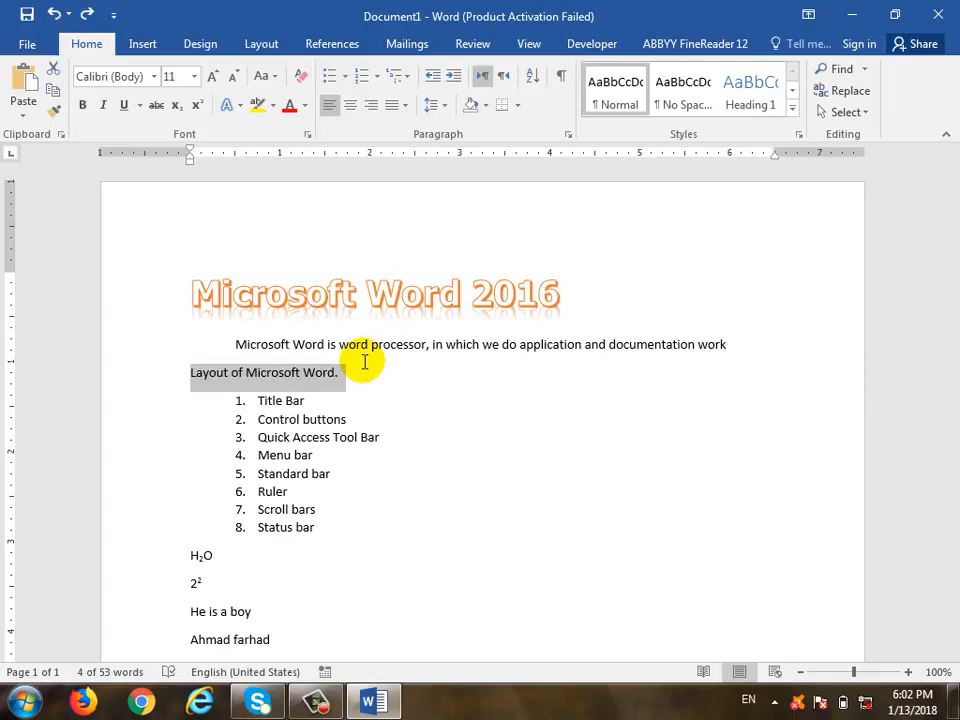
click(271, 106)
click(272, 110)
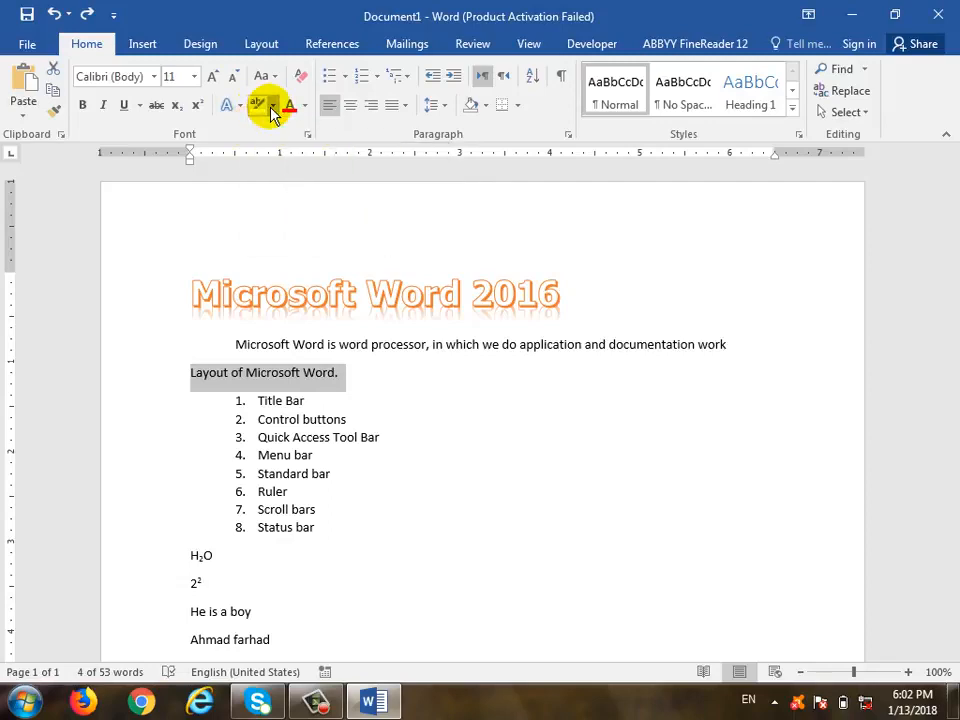
click(256, 105)
key(Left)
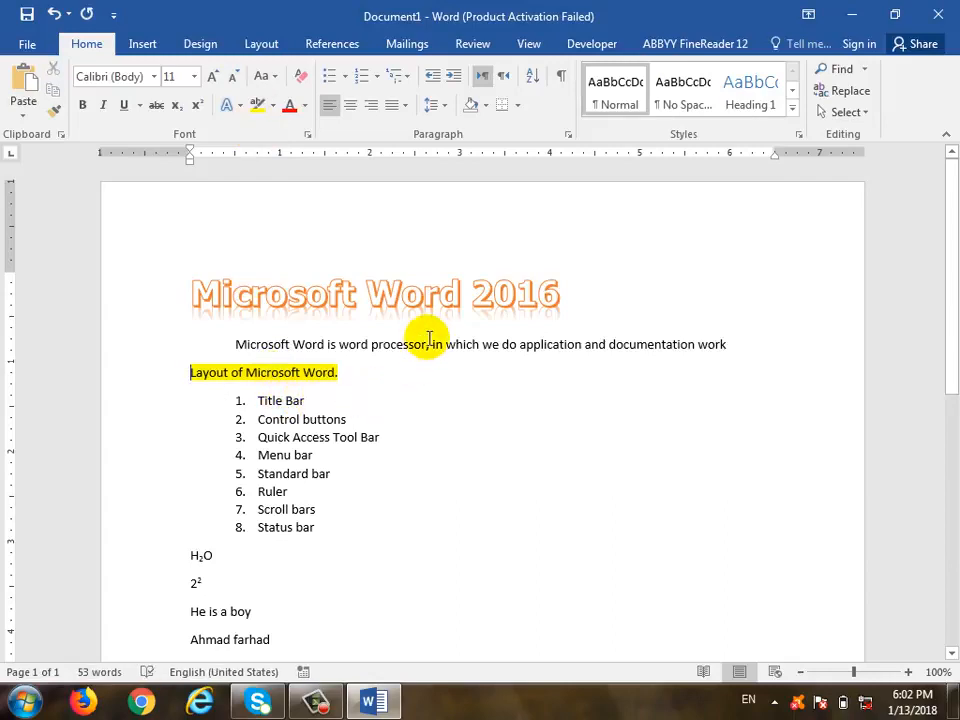
key(ctrl+z)
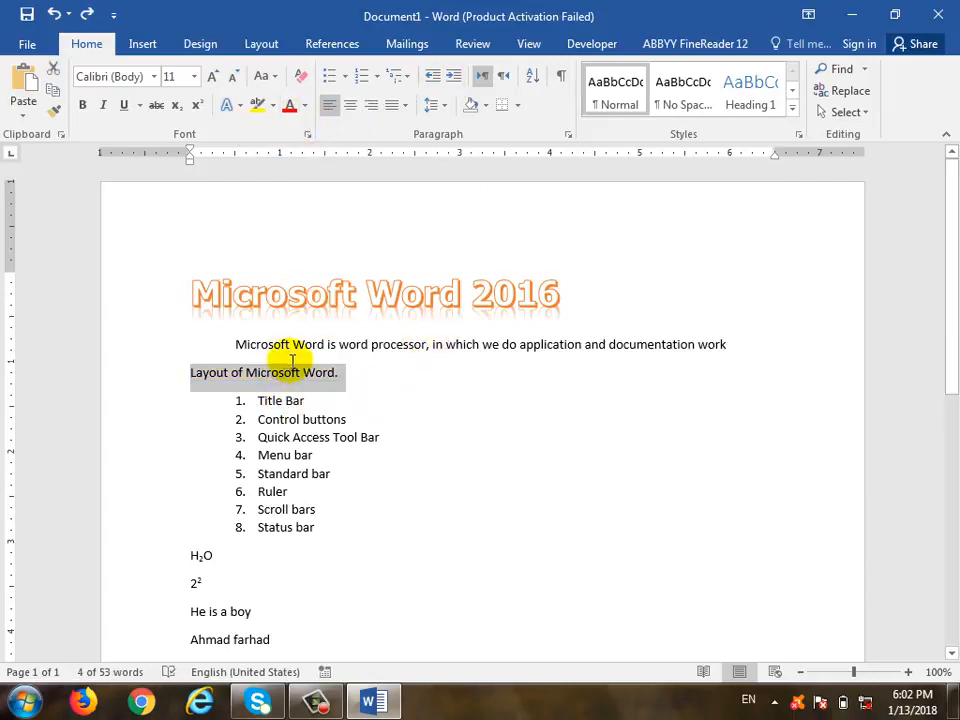
click(305, 108)
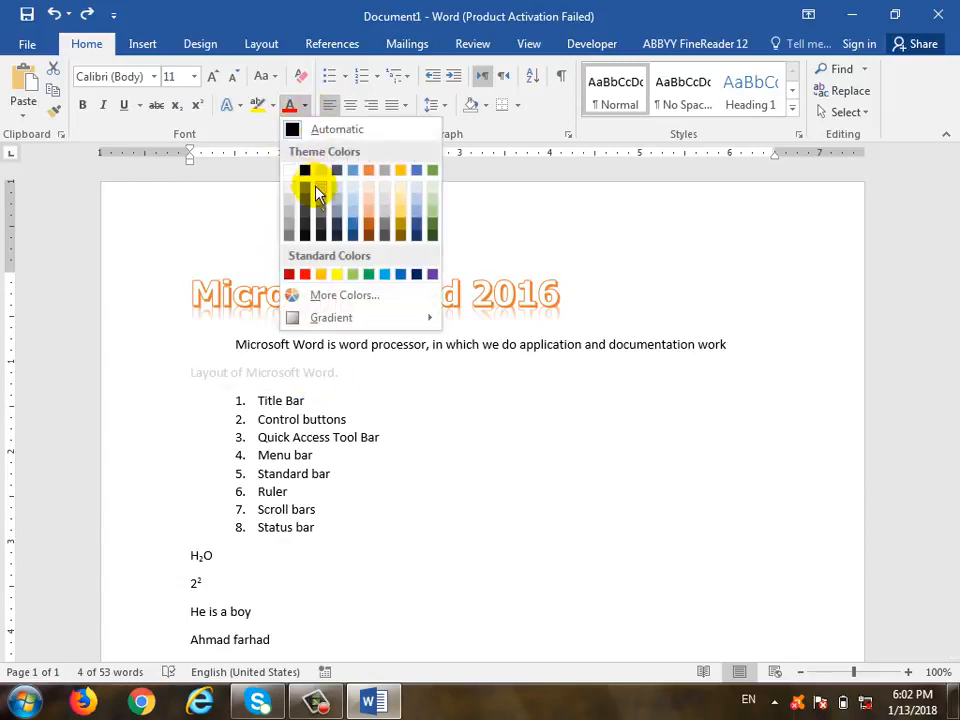
click(355, 233)
click(213, 77)
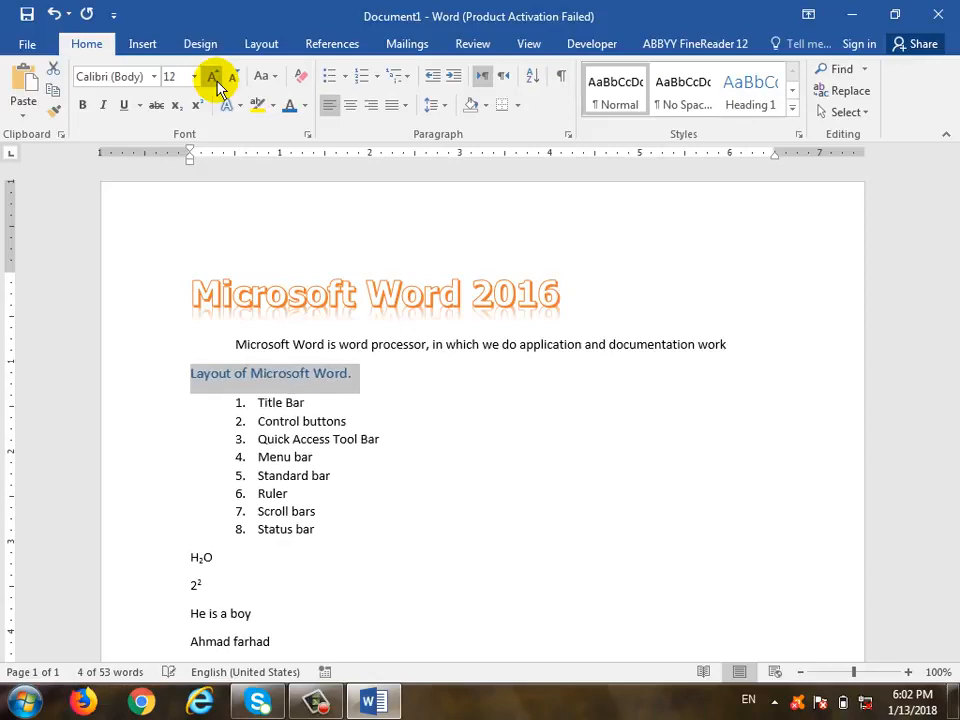
click(214, 78)
click(214, 78)
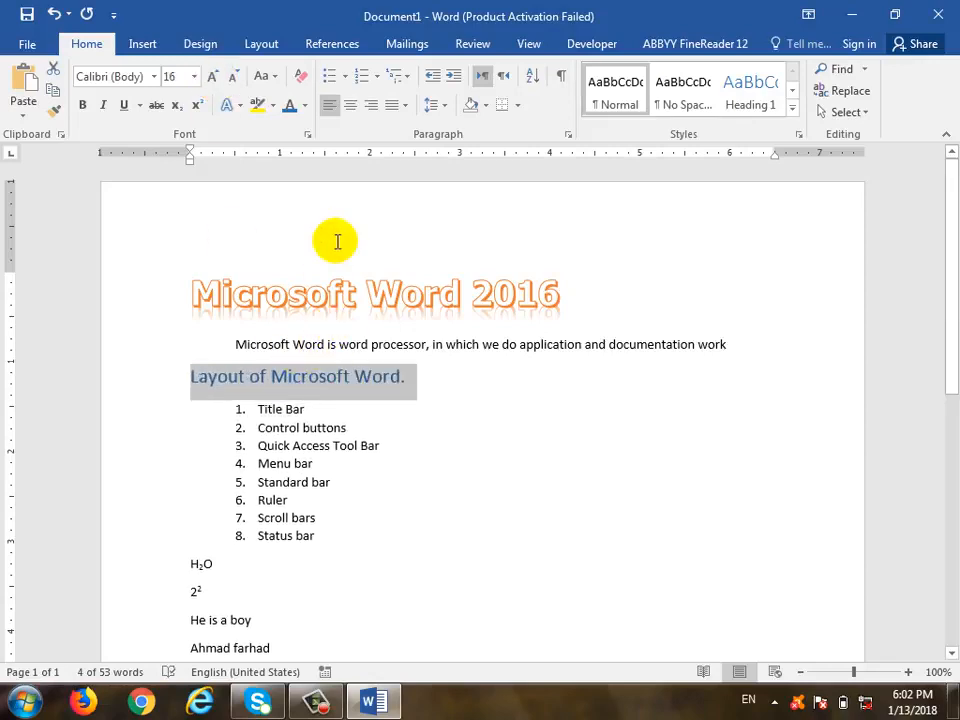
click(302, 75)
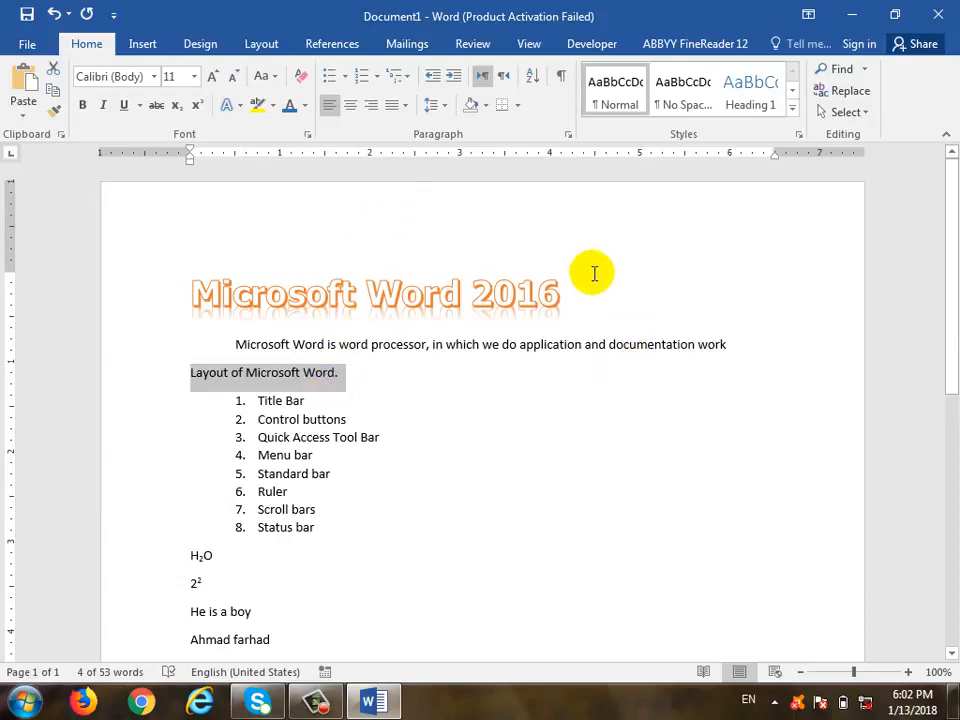
drag(589, 272, 199, 287)
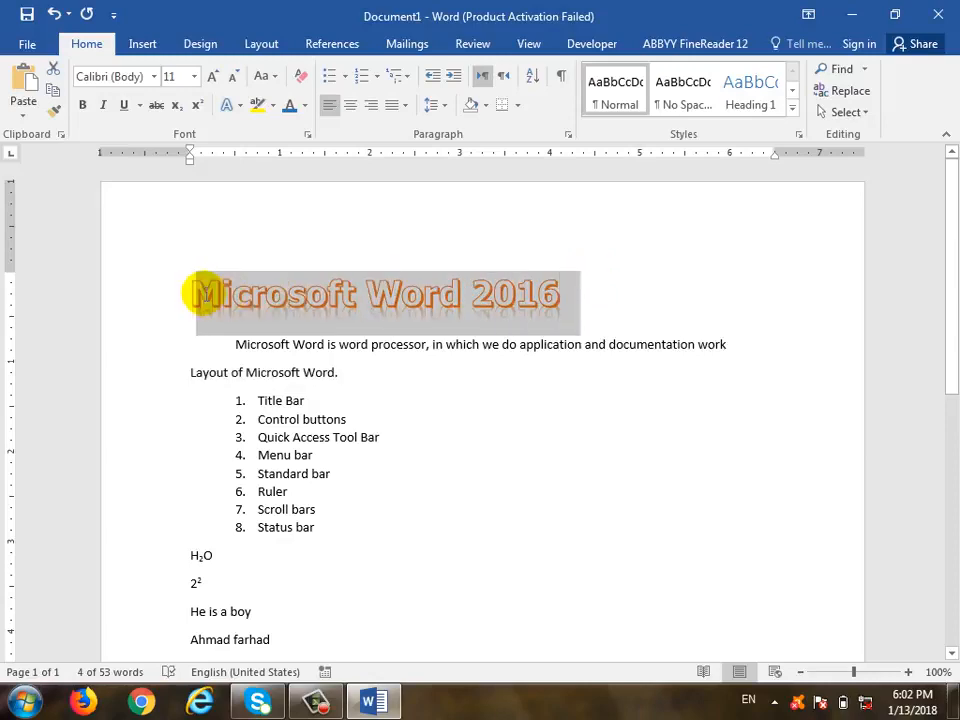
Clear the title's formatting, then undo to restore it
click(301, 76)
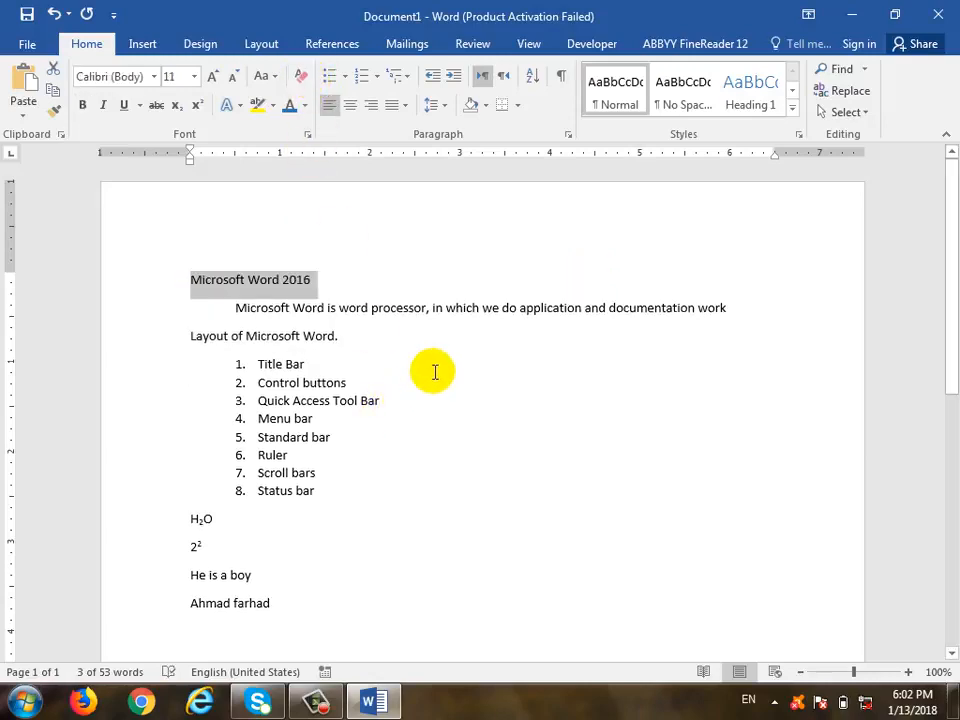
key(ctrl+z)
key(ctrl+z)
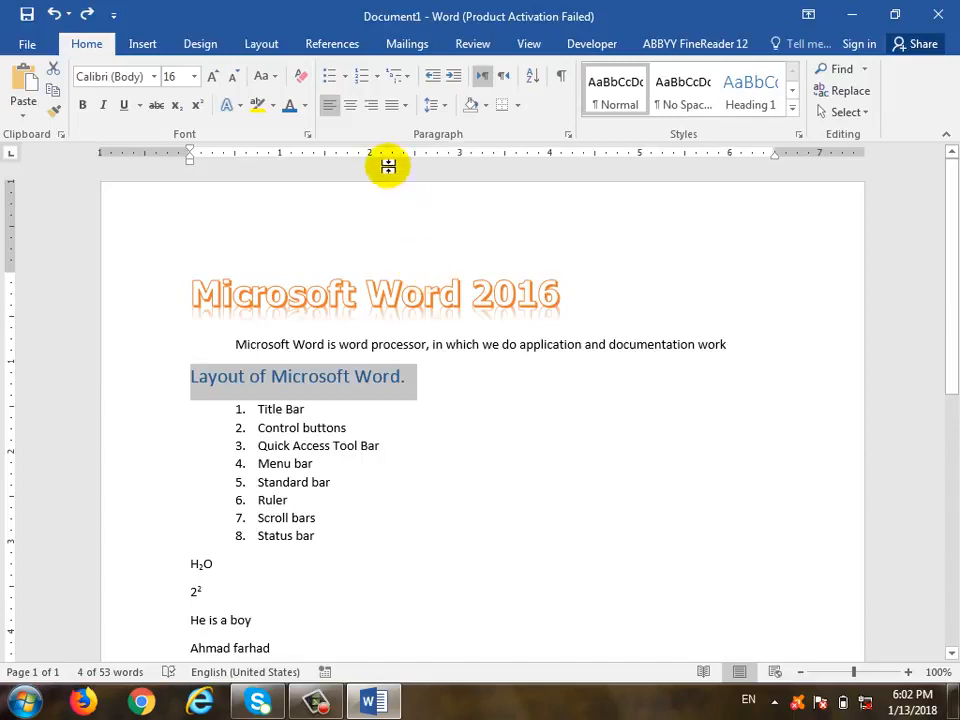
click(365, 290)
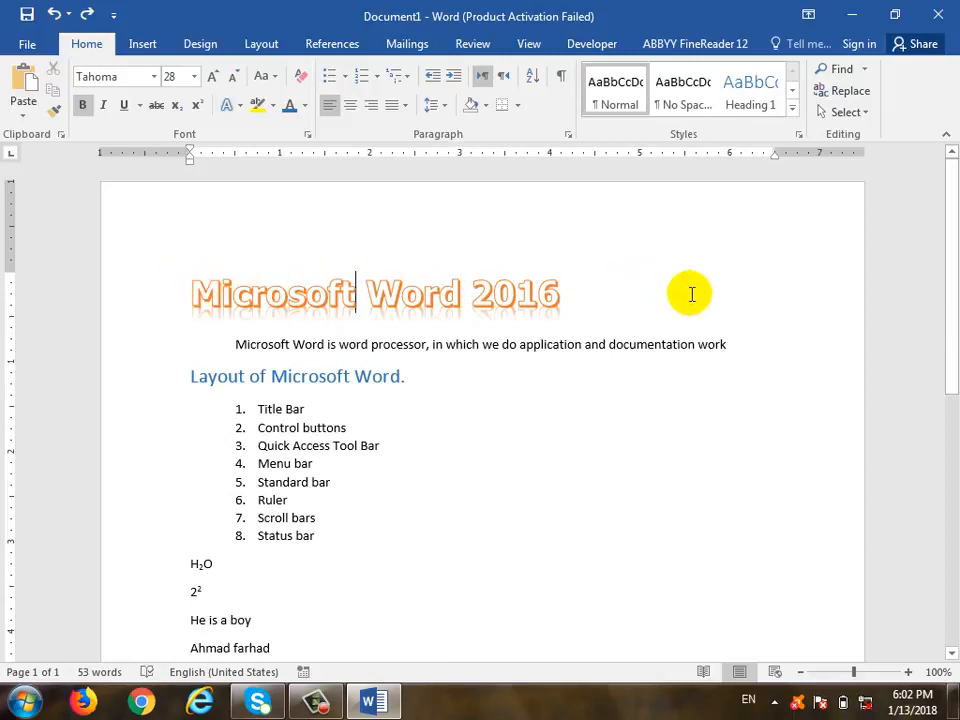
Try centre, right and left alignment on the title, then select the introductory sentence
click(350, 105)
click(375, 116)
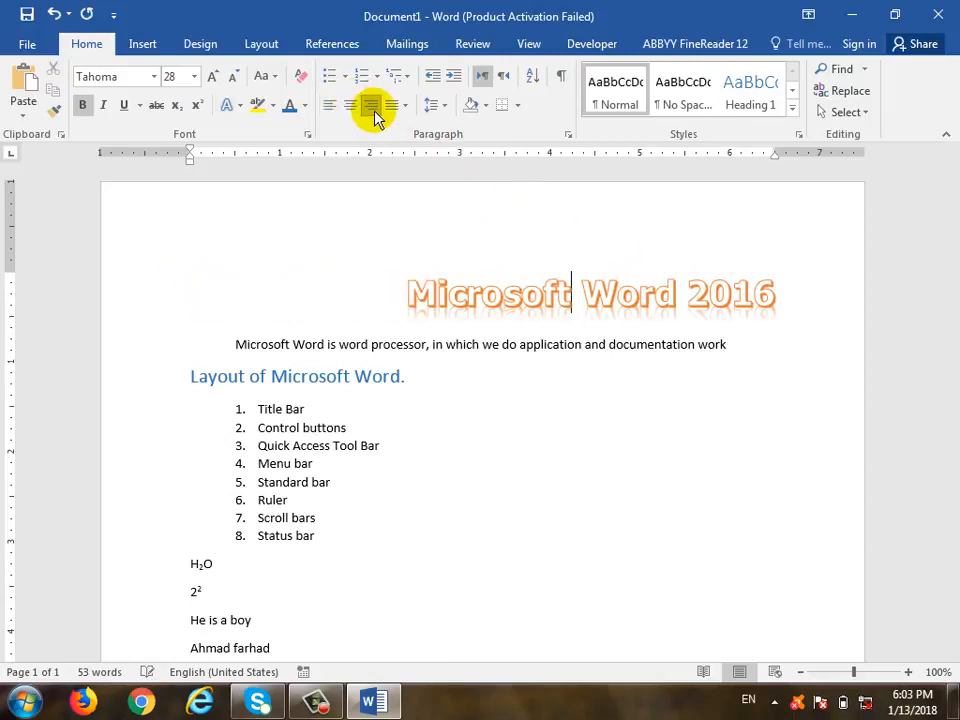
click(329, 108)
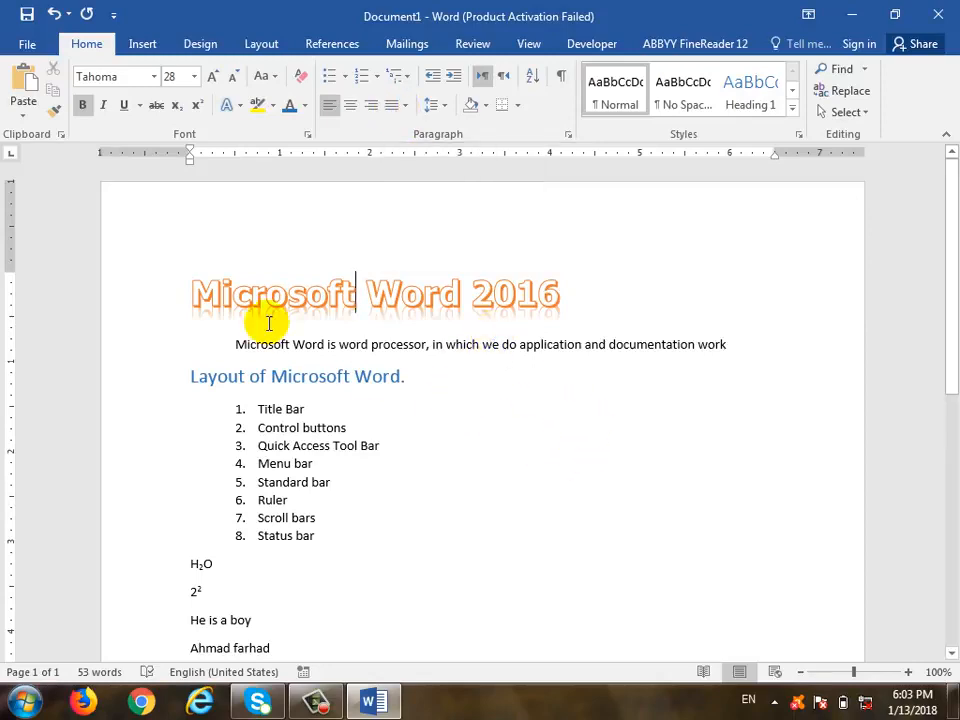
drag(240, 344, 748, 358)
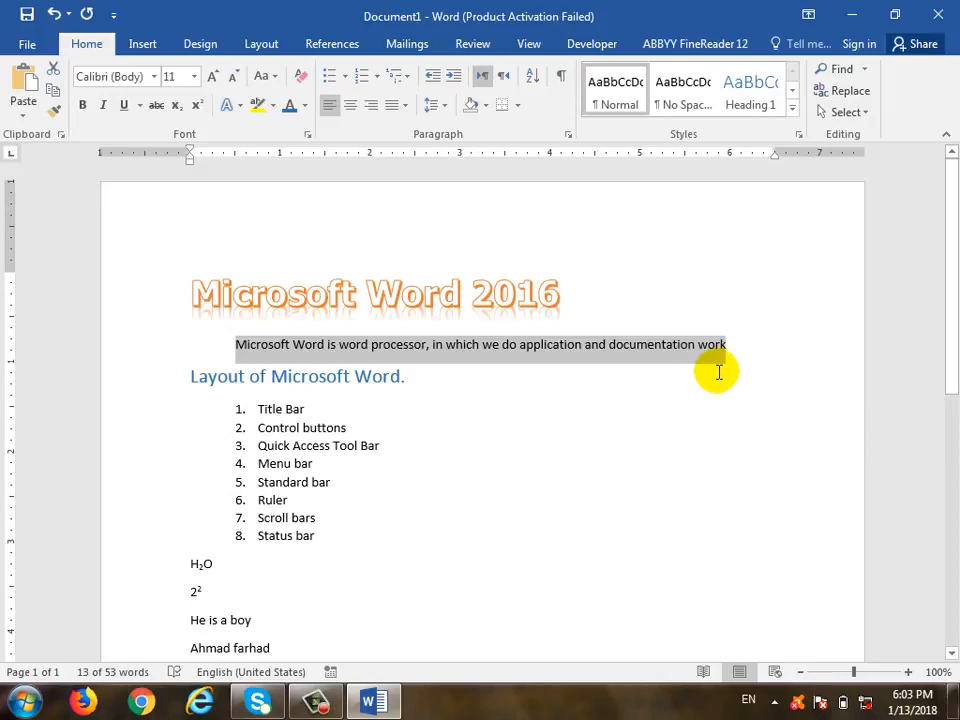
scroll(660, 385, down, 3)
Paste the copied introductory sentence onto the empty last line
click(552, 537)
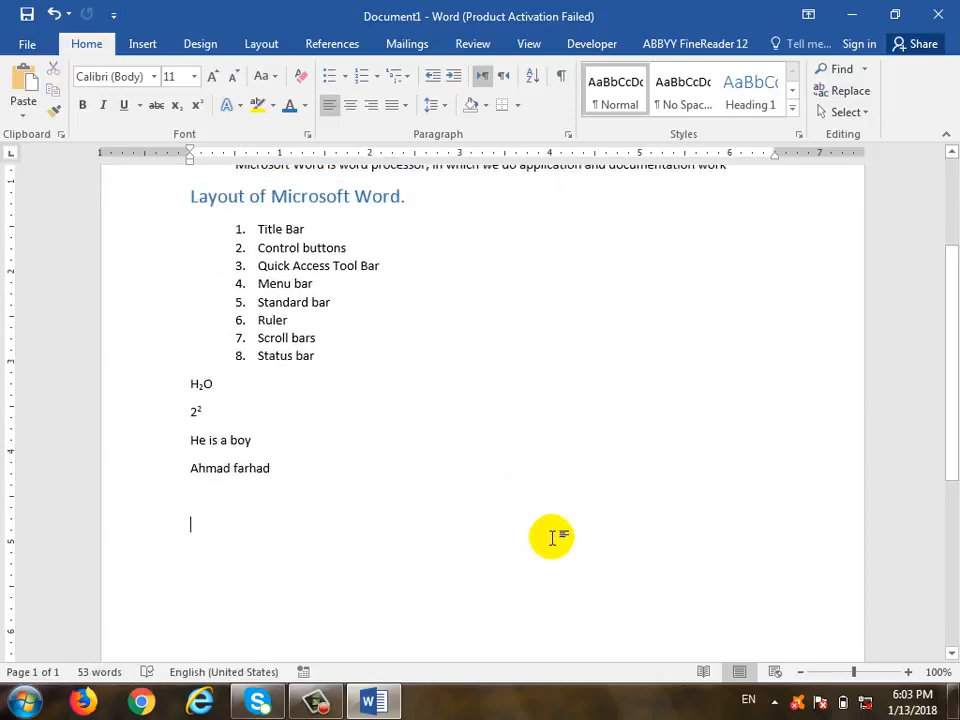
key(ctrl+v)
key(ctrl+v)
key(ctrl+v)
key(ctrl+v)
key(ctrl+v)
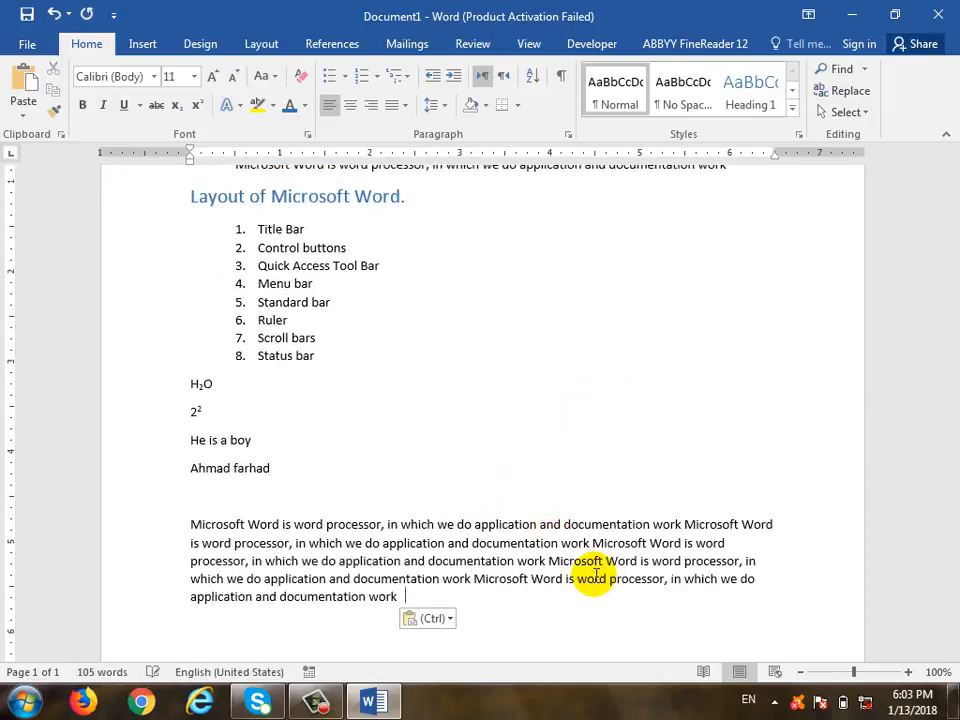
scroll(595, 577, down, 2)
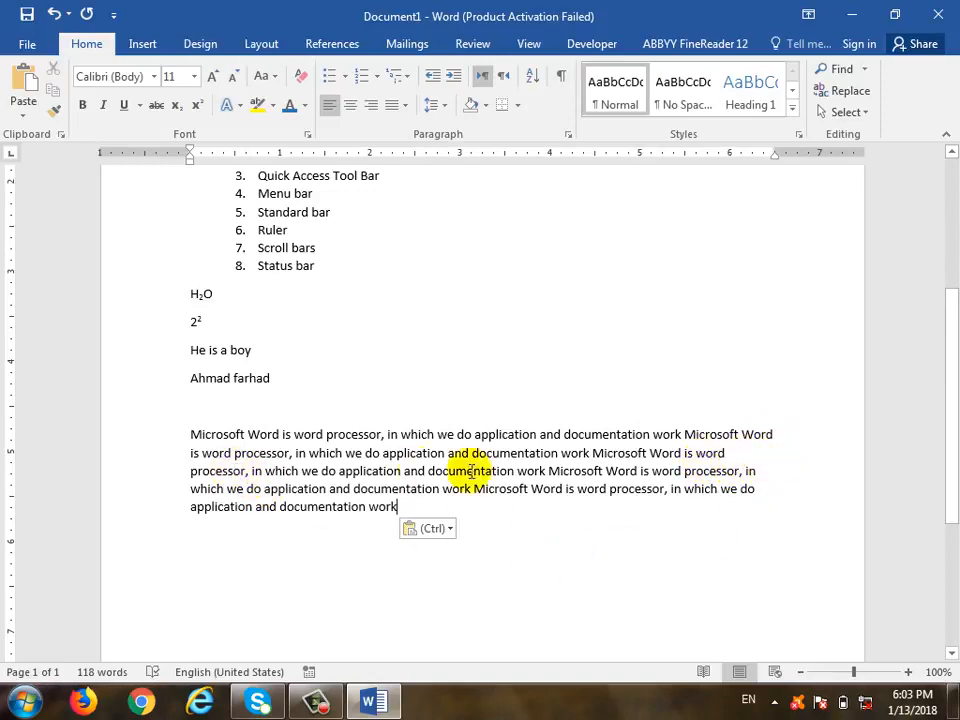
Justify the long paragraph, try Justify High and undo it, then add an empty line below
click(511, 470)
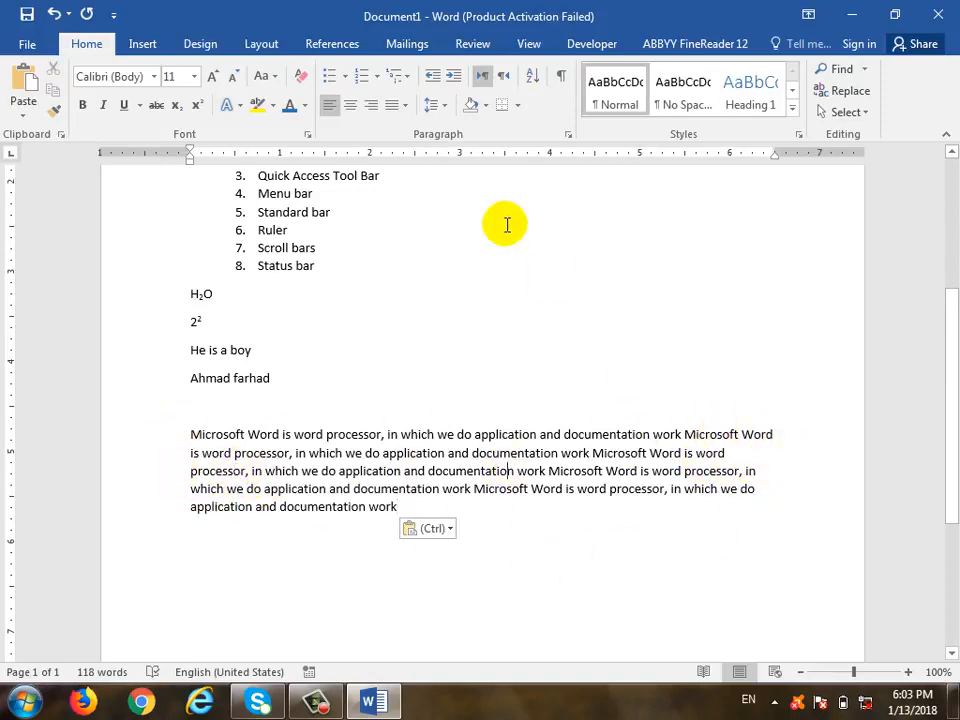
click(404, 105)
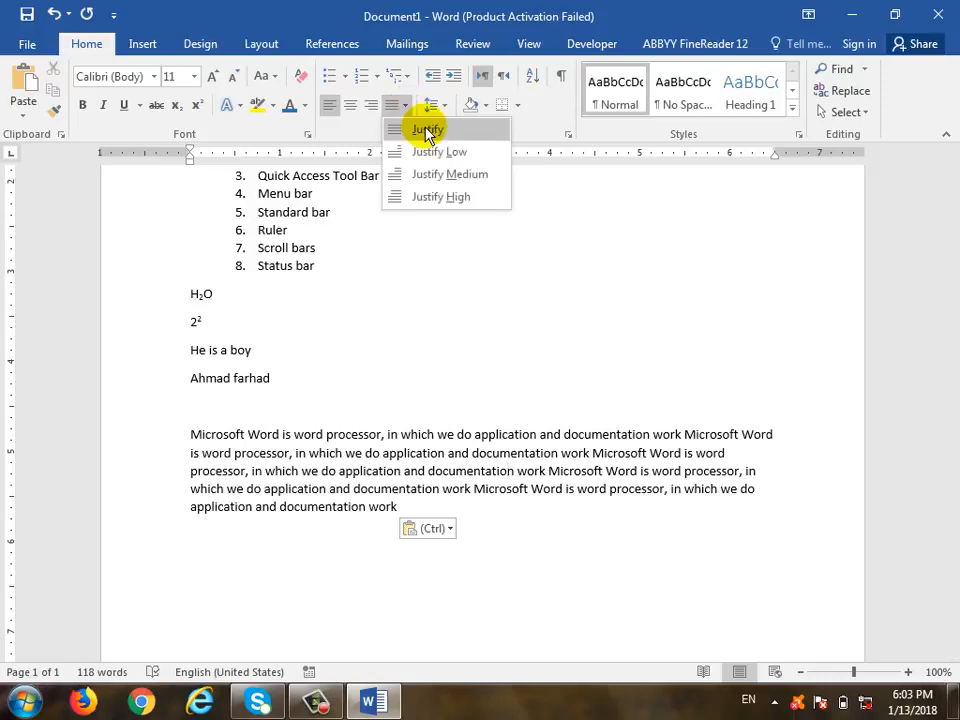
click(427, 130)
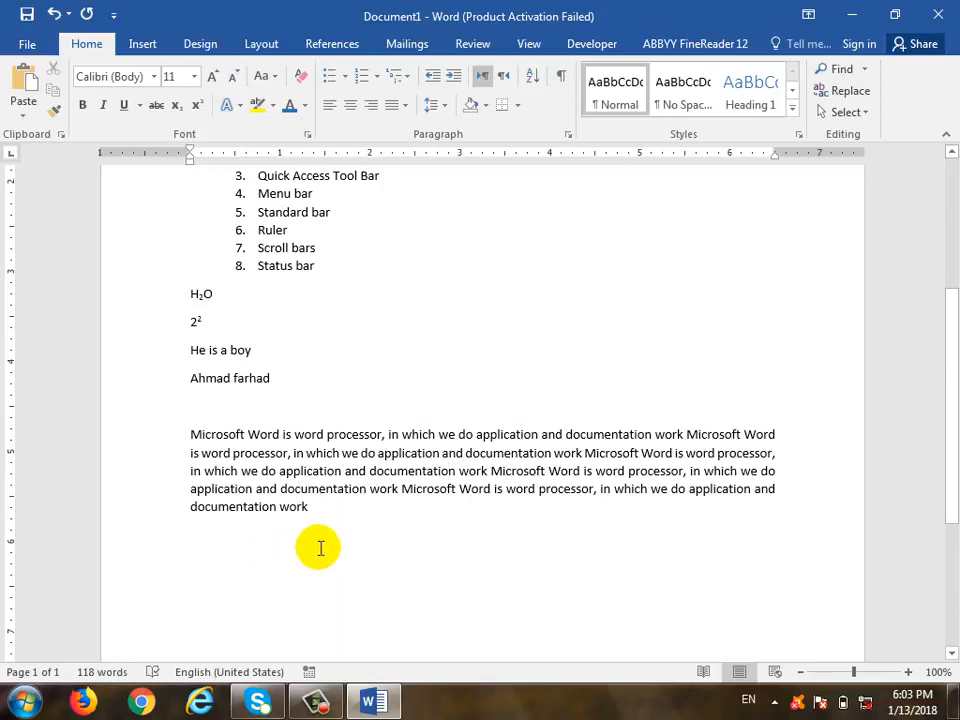
click(407, 105)
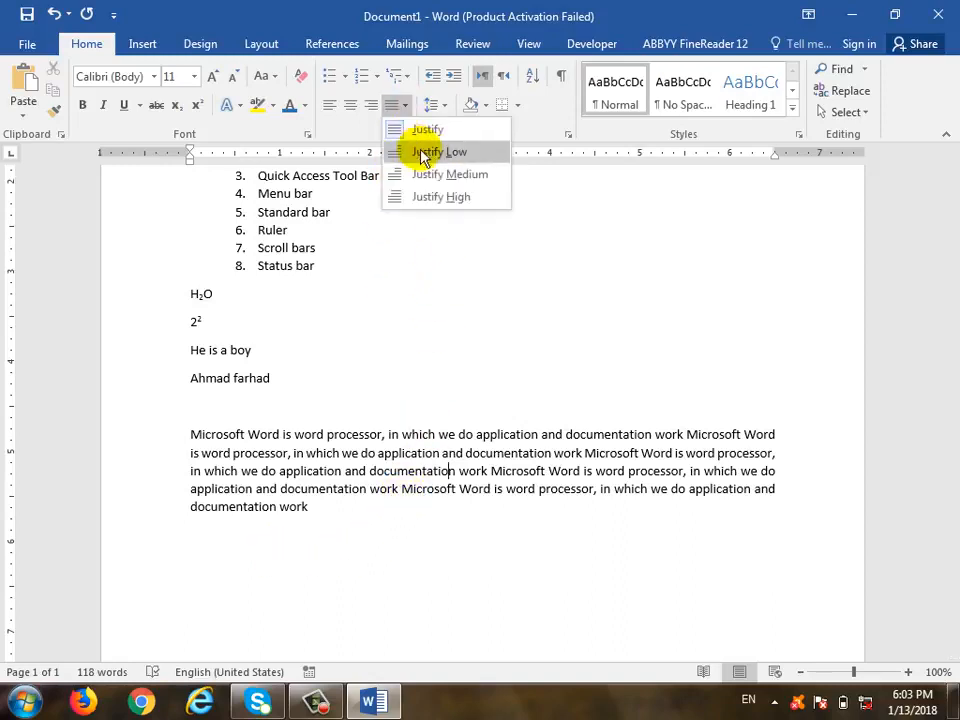
click(440, 196)
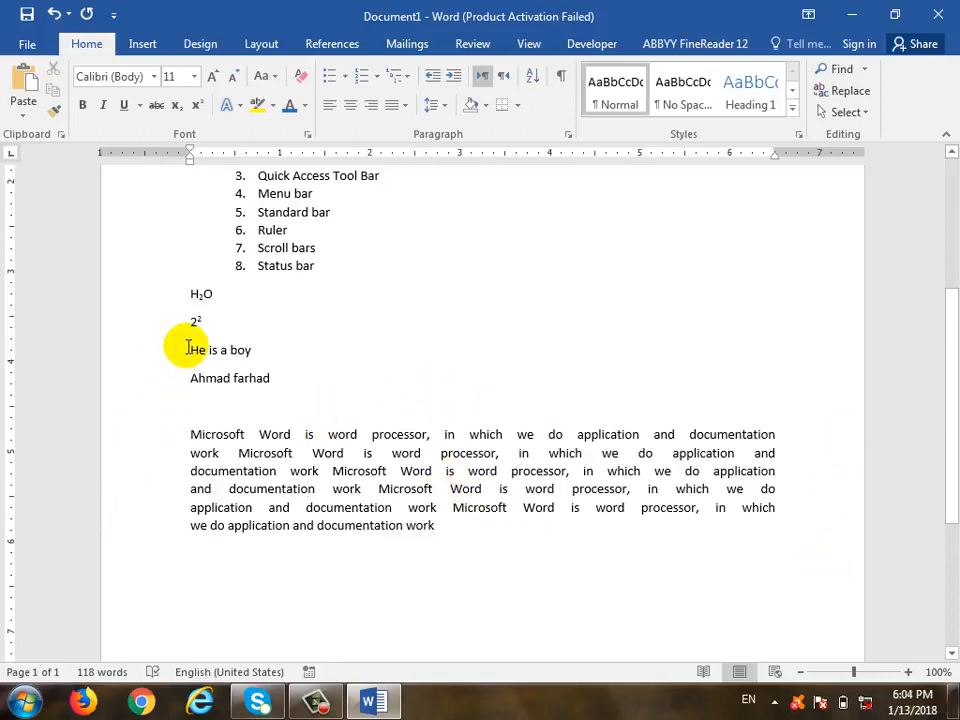
key(ctrl+z)
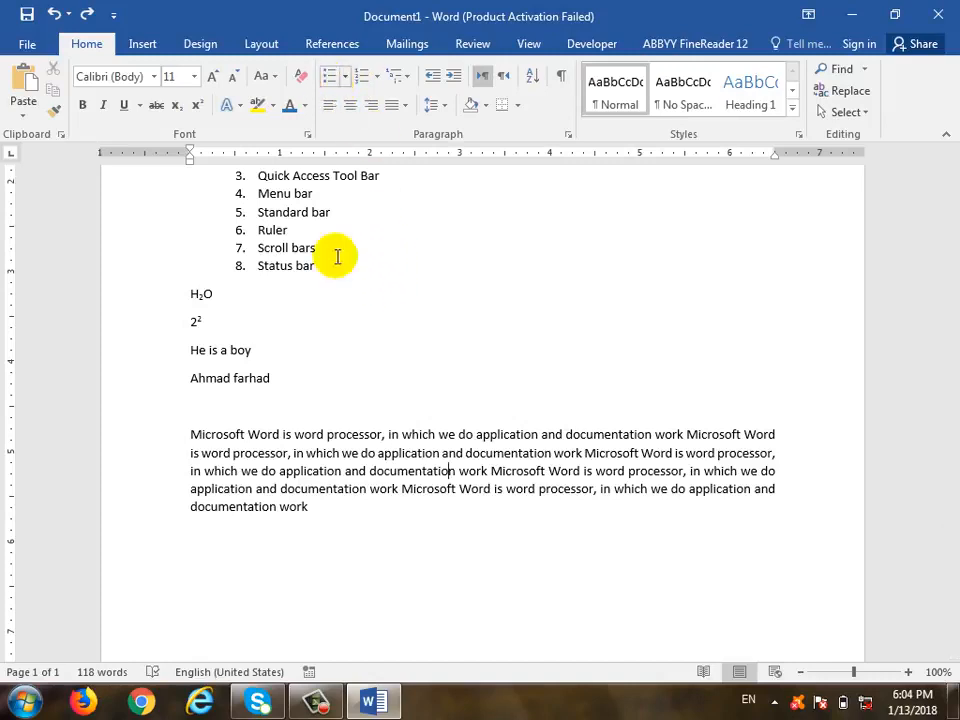
click(405, 555)
key(Return)
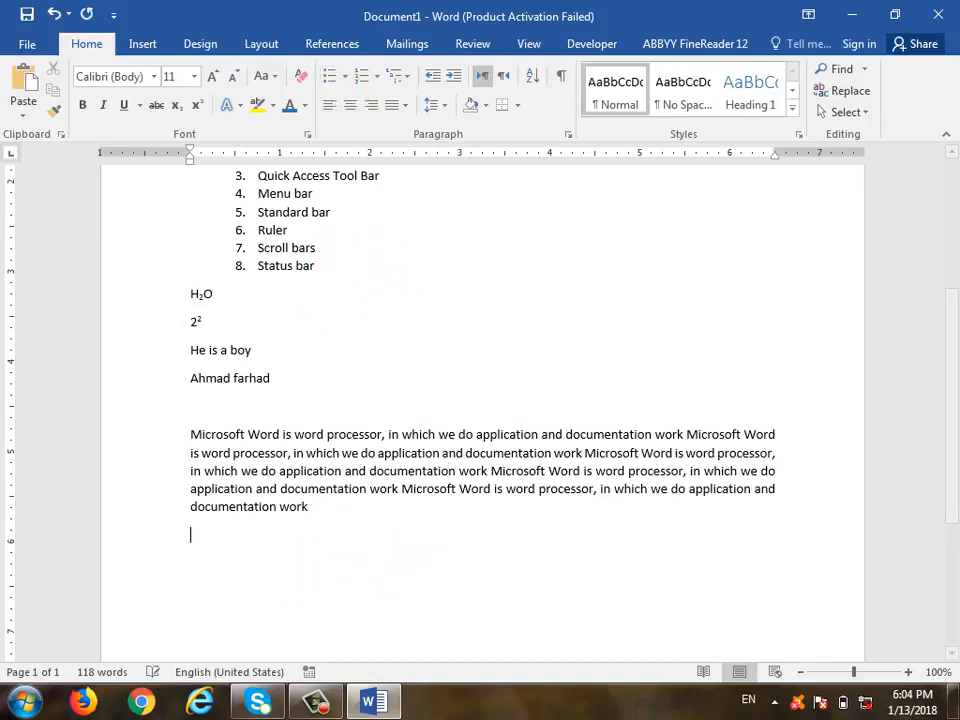
Type the line 'Barya Institute CIT Course' on a new line
key(Return)
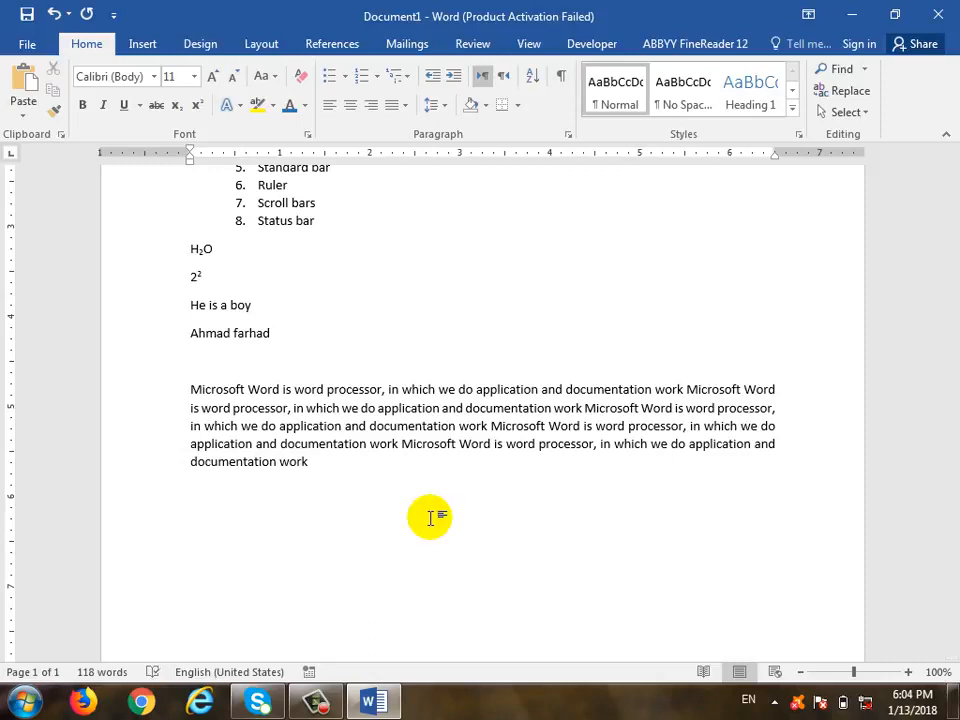
text(Cl)
key(BackSpace)
key(BackSpace)
text(Barya Institute )
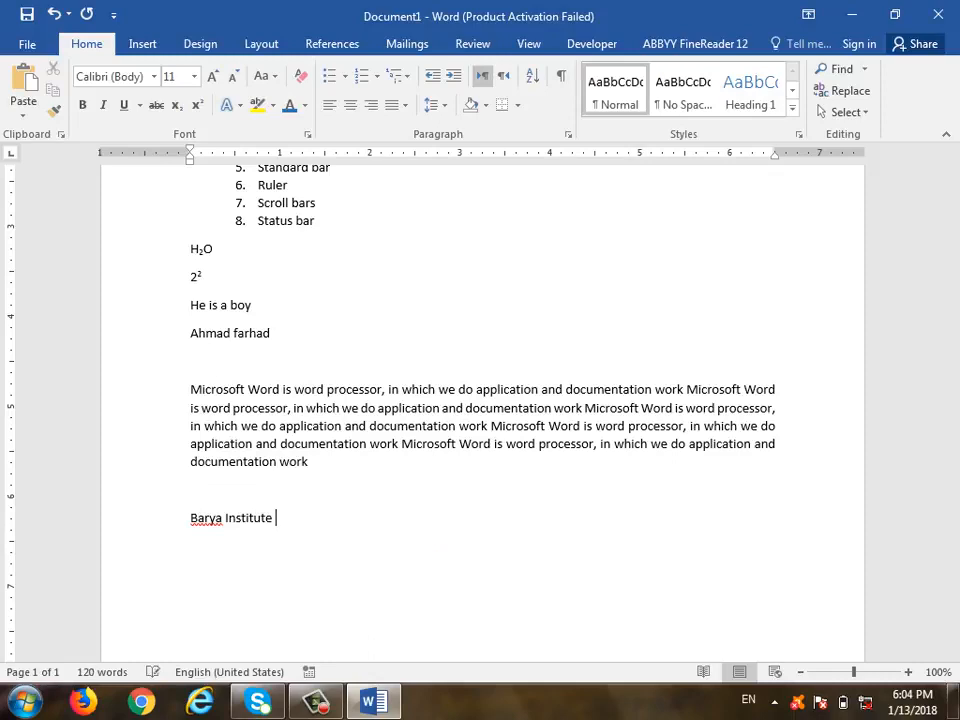
text(CIT Course)
key(Return)
Build the numbered list 1. Windows, Excel, Access, trying bullets before returning to numbering
scroll(388, 444, down, 3)
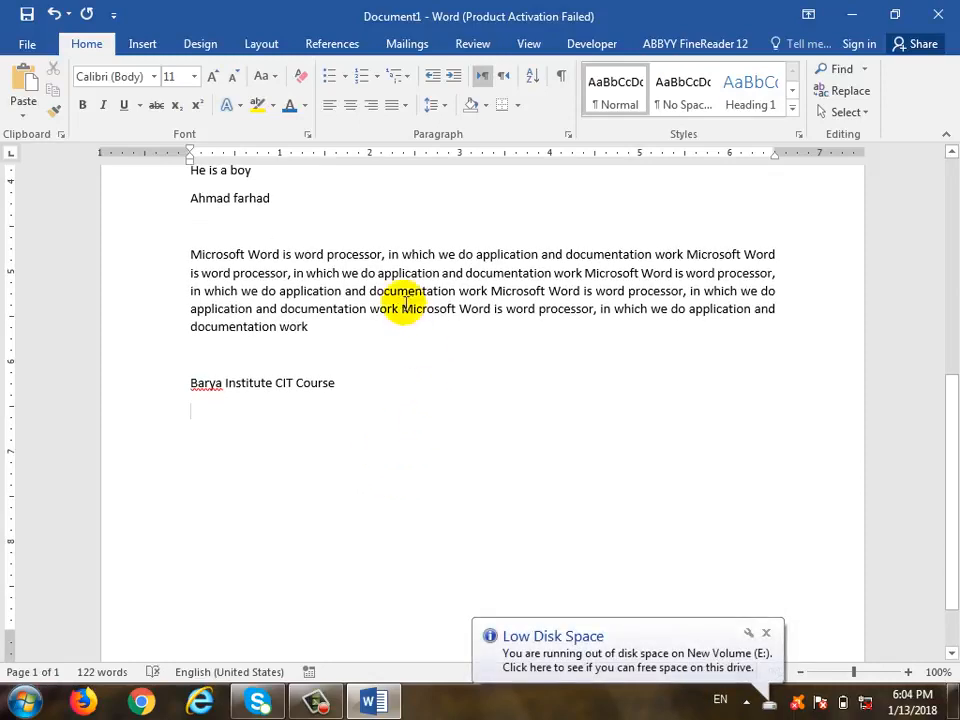
click(329, 77)
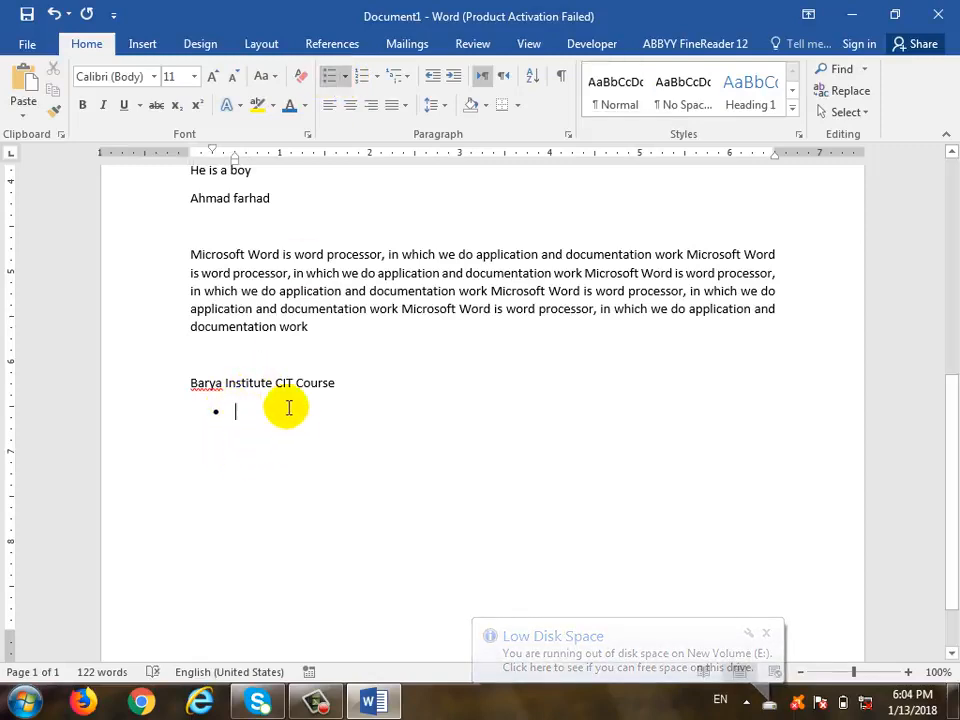
text(Window)
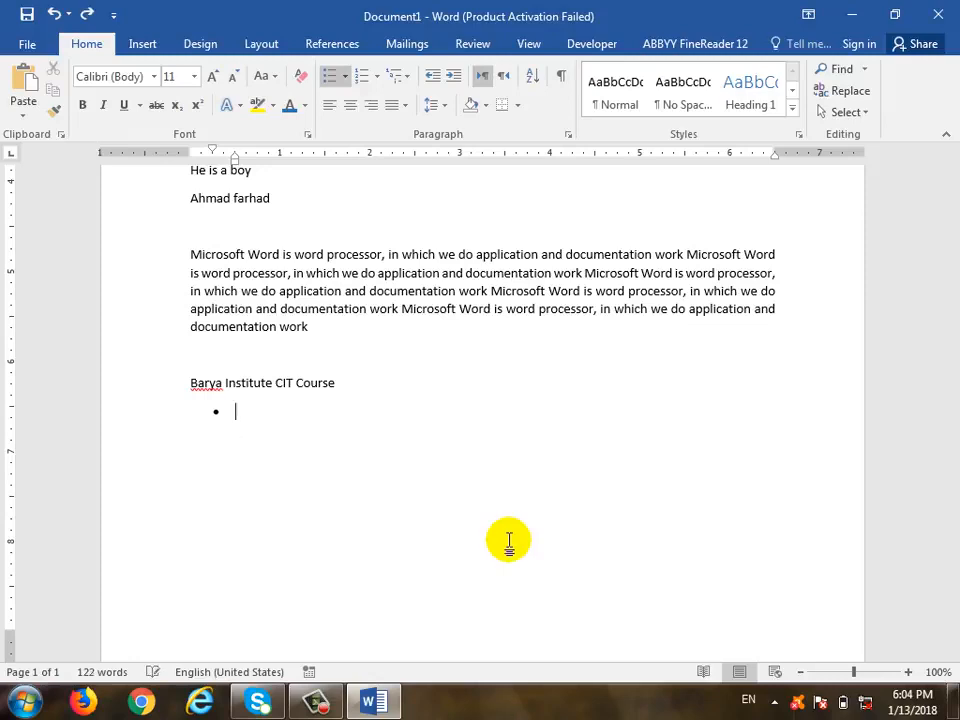
key(BackSpace)
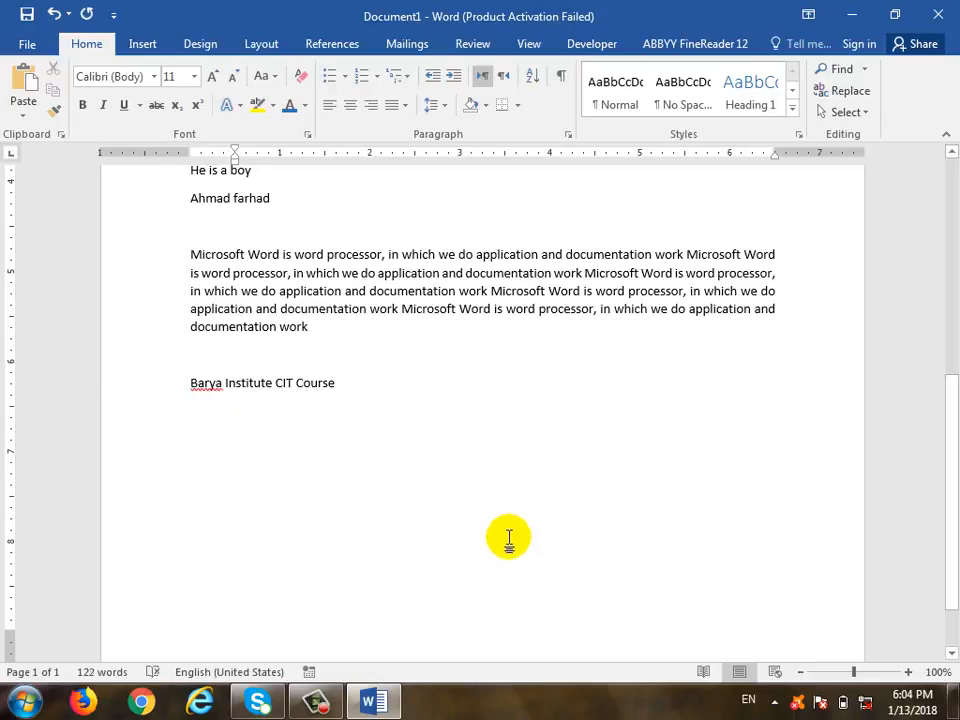
text(1)
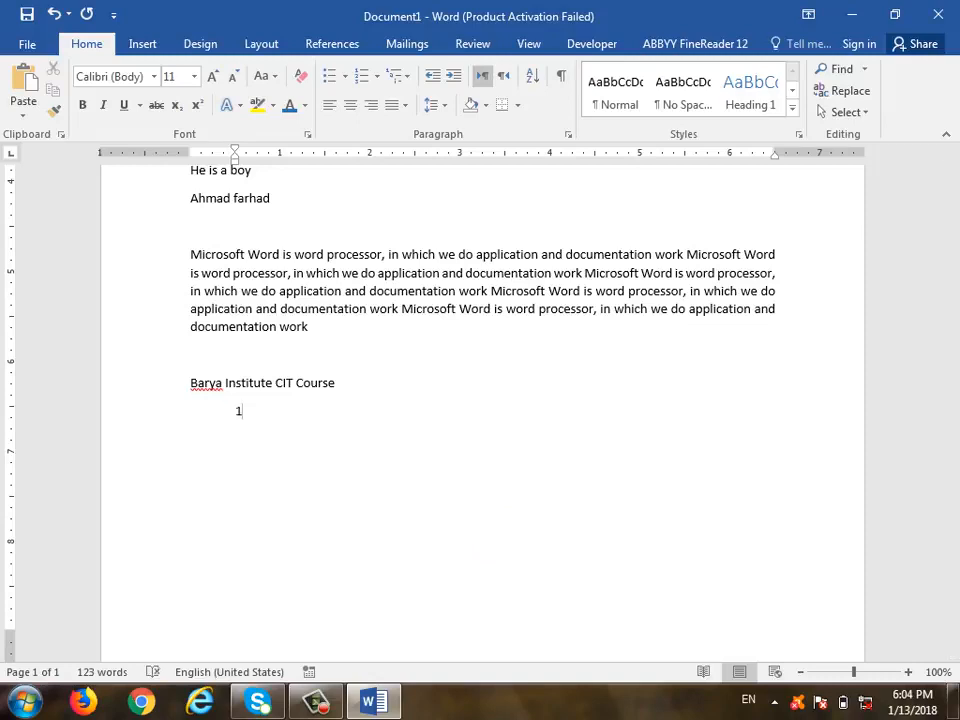
text(. )
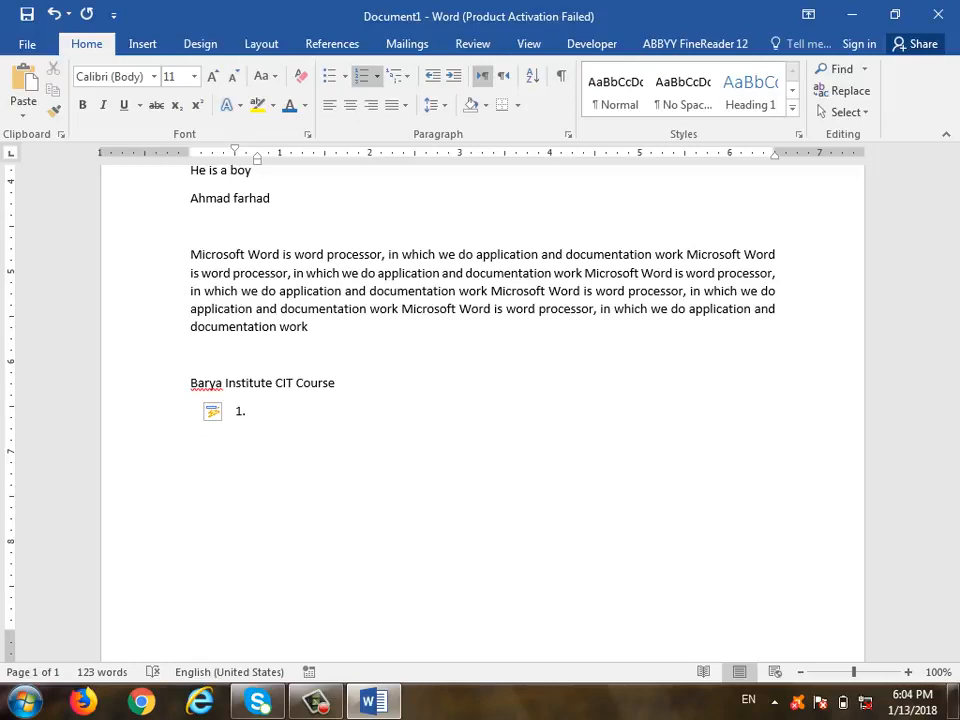
text(Windows)
key(Return)
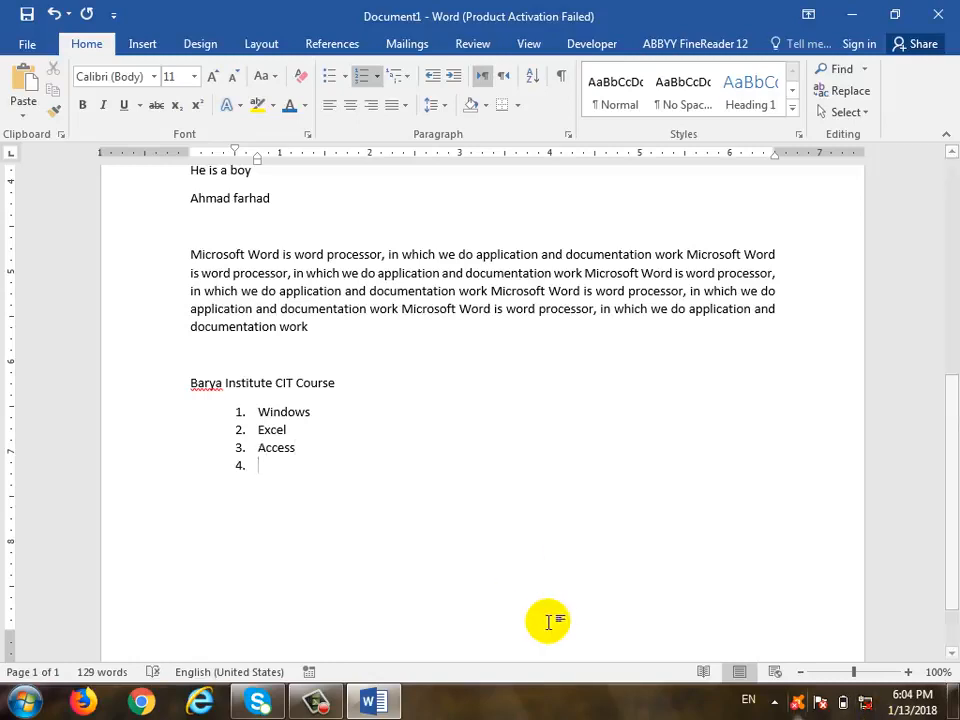
drag(259, 413, 280, 447)
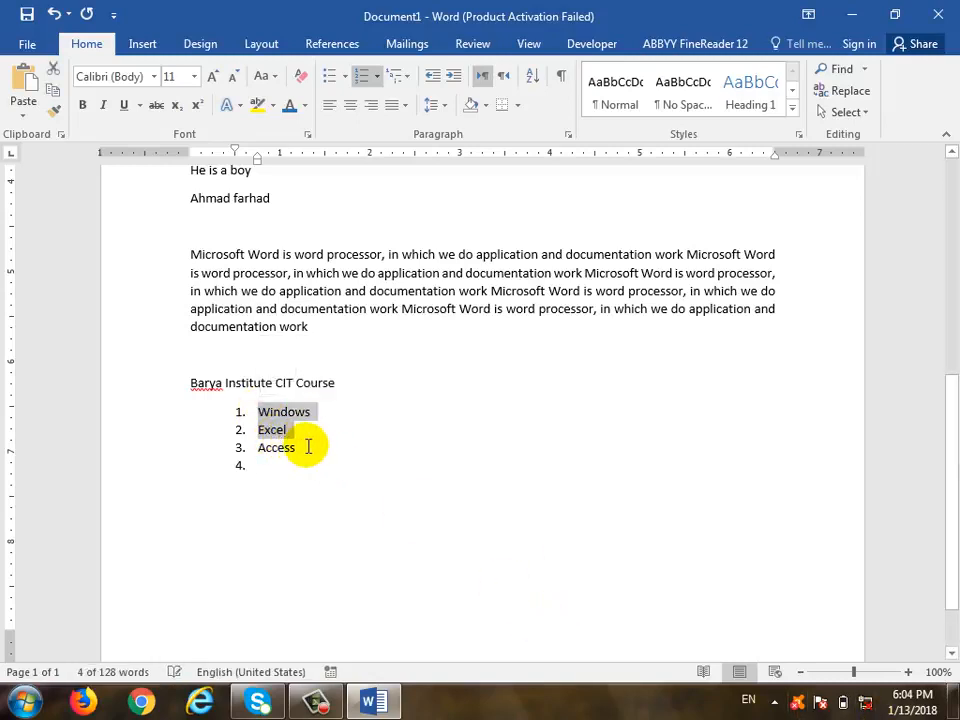
click(333, 83)
click(360, 80)
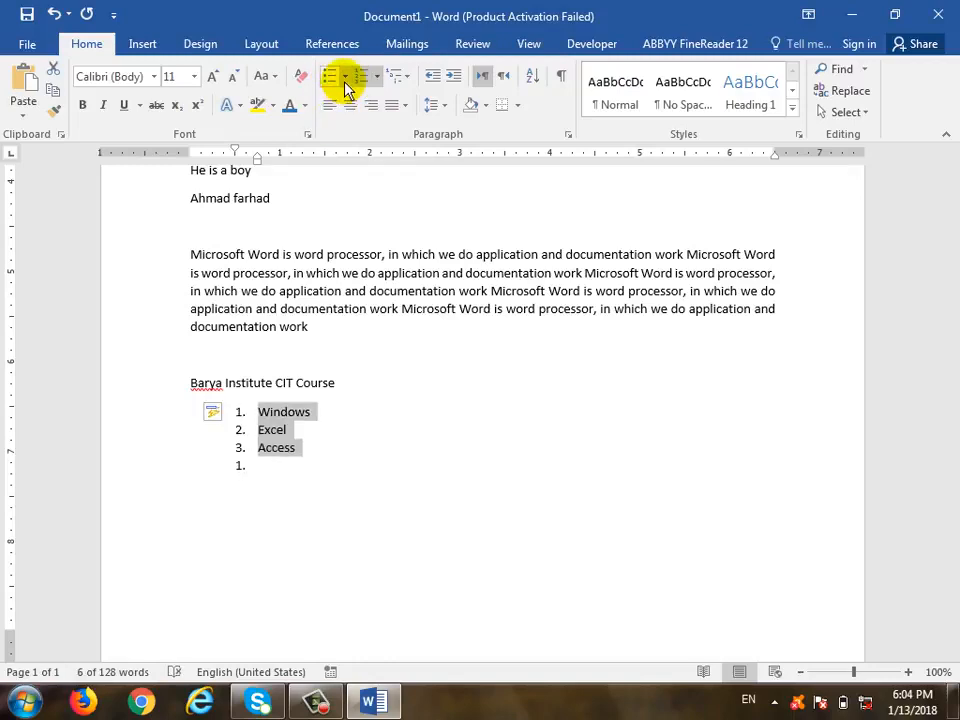
Preview the Bullets and Numbering galleries without changing the list
click(345, 78)
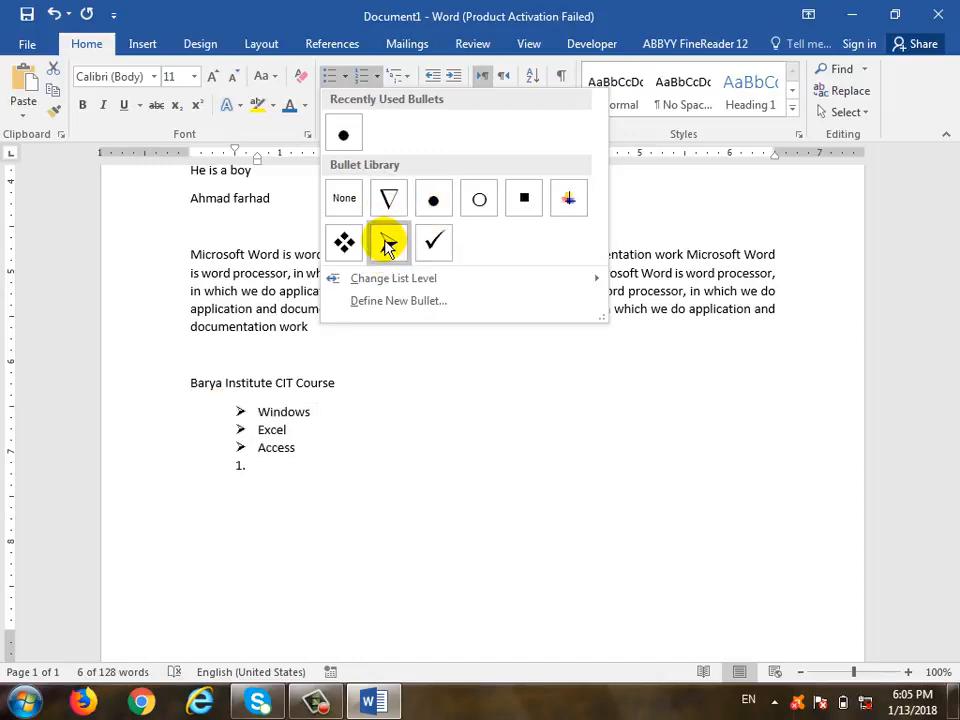
click(377, 78)
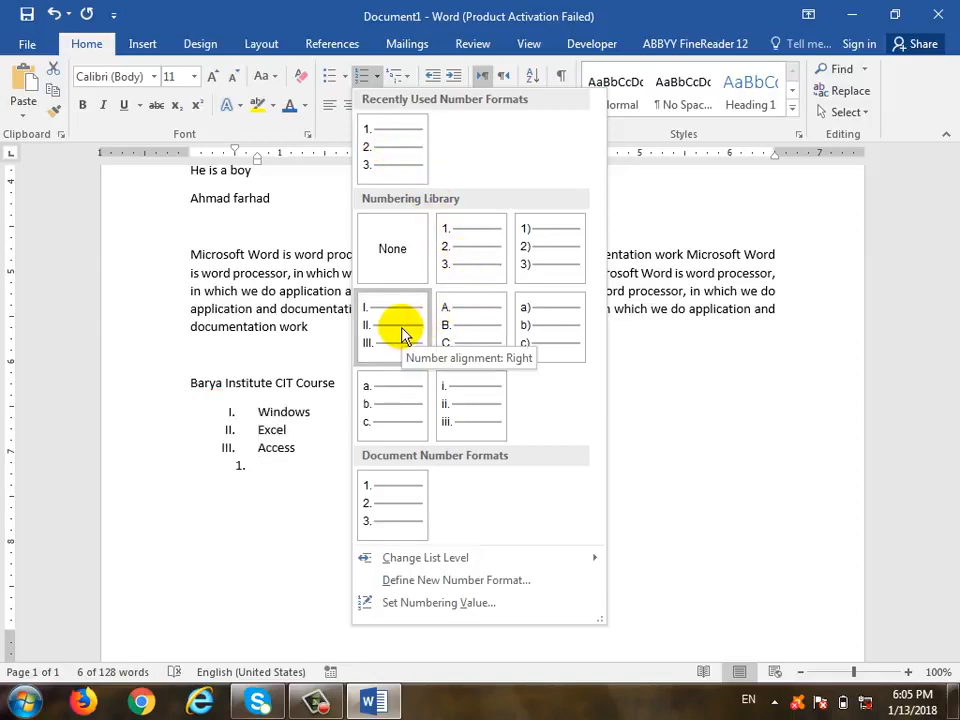
click(274, 476)
Delete the empty last item and number Windows, Excel and Access with the 1) style
click(362, 474)
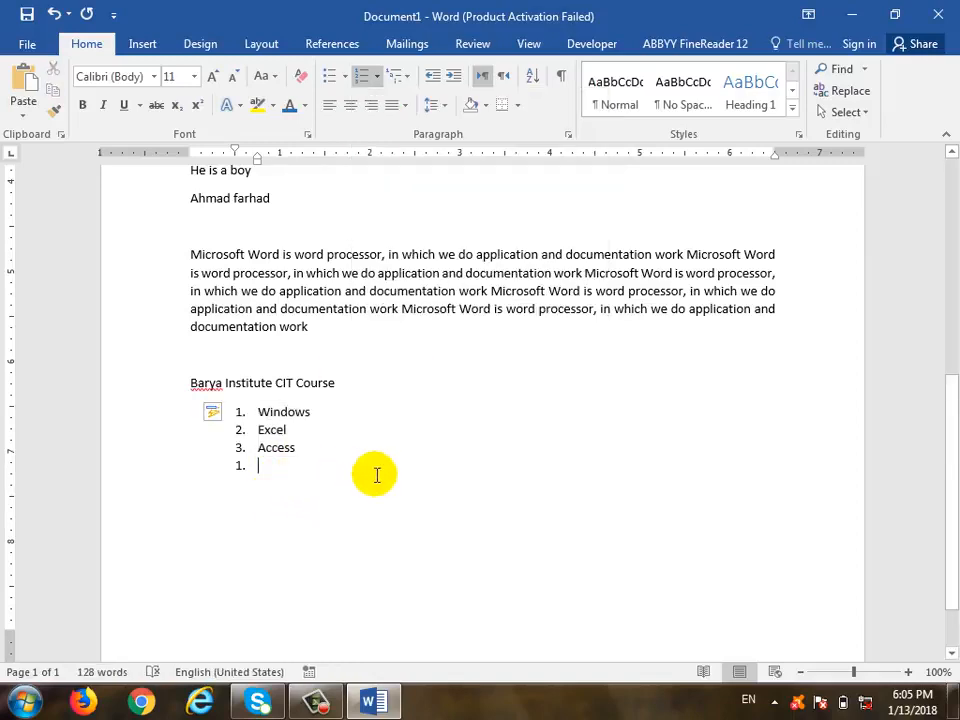
key(BackSpace)
drag(339, 471, 246, 411)
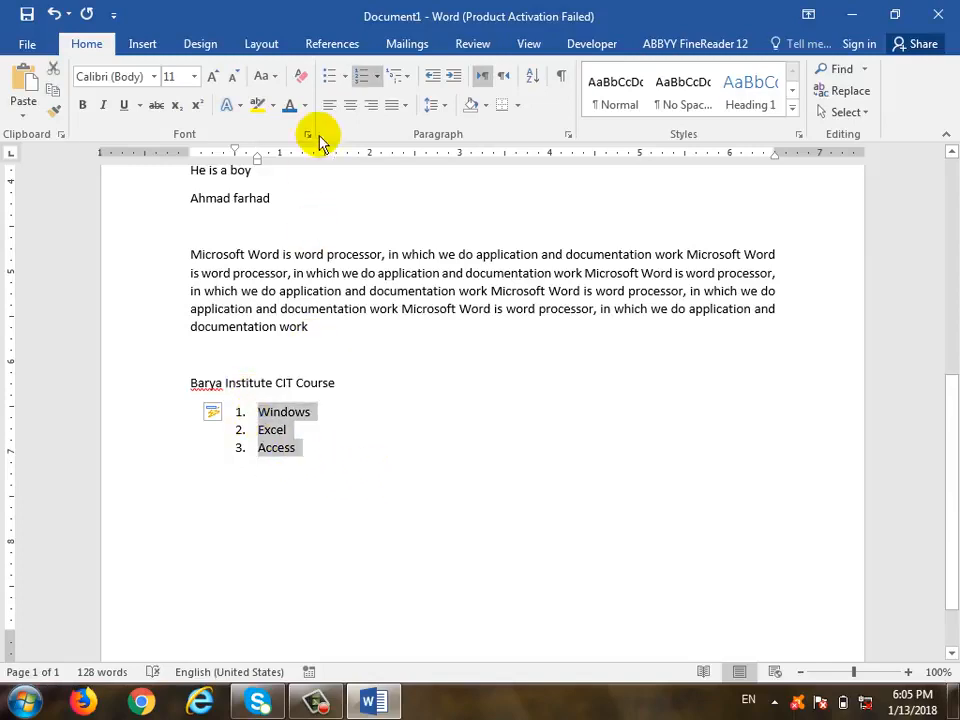
click(376, 77)
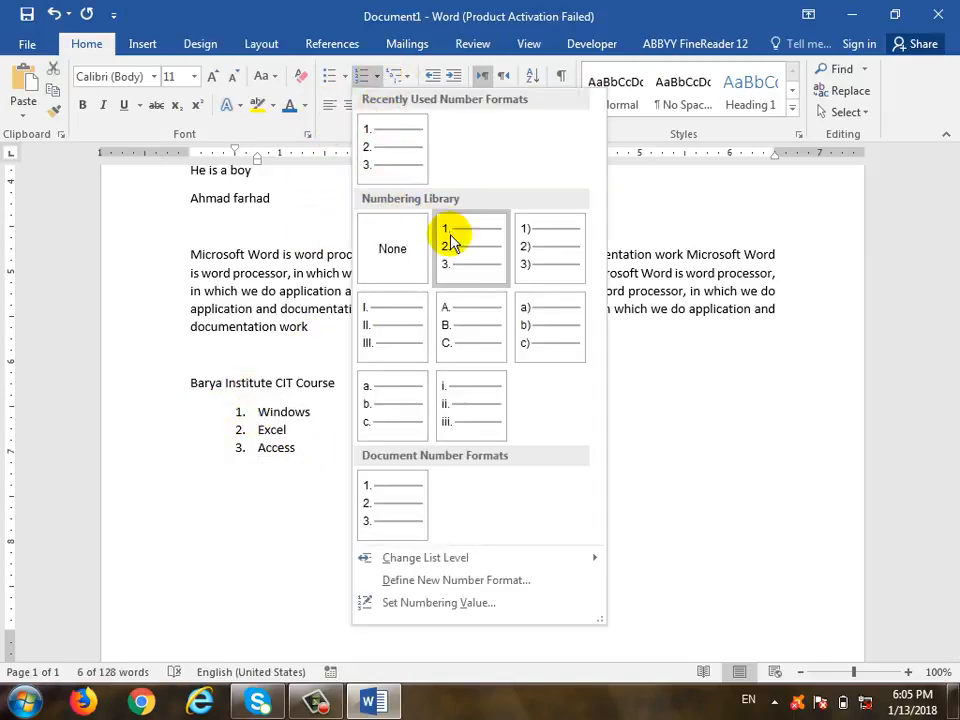
click(553, 257)
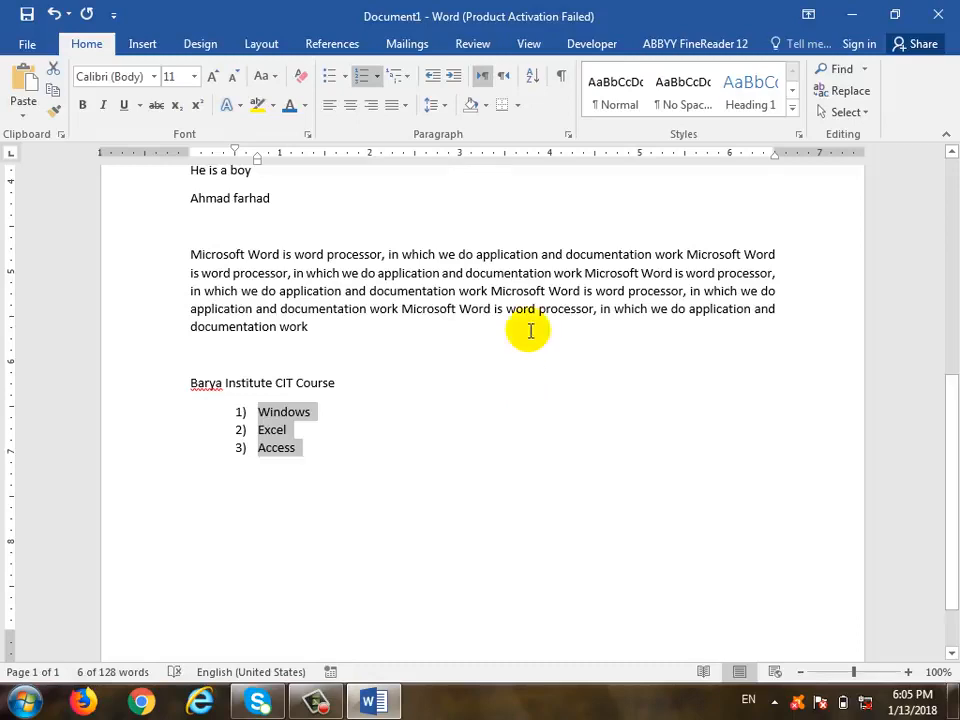
click(411, 76)
click(411, 76)
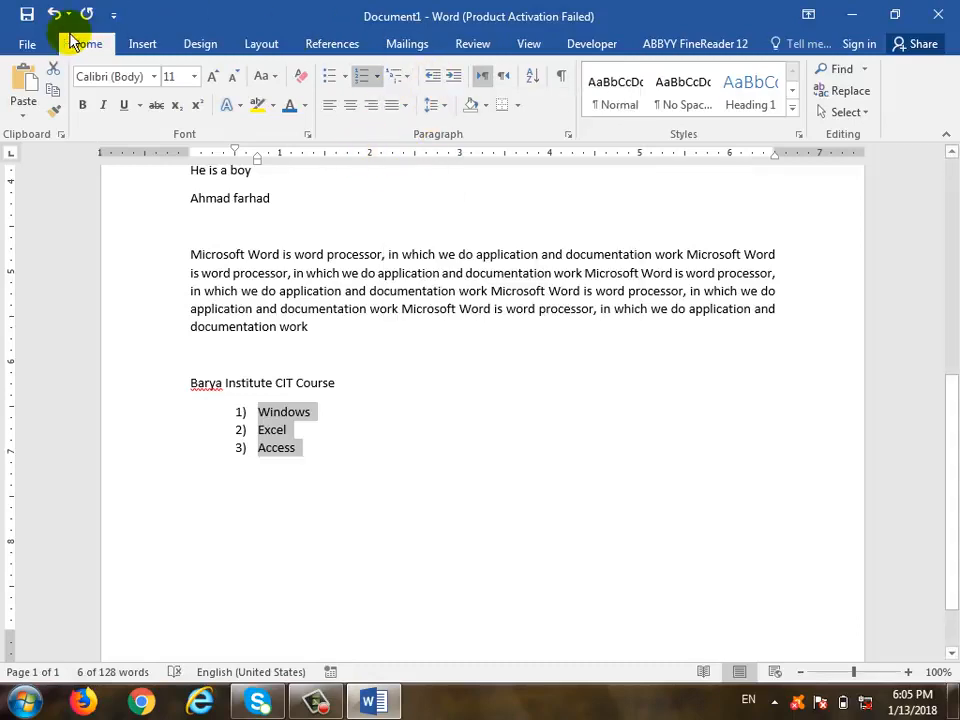
Save As to the Desktop named 'Microsoft Word 2016', overwriting the existing file
click(388, 491)
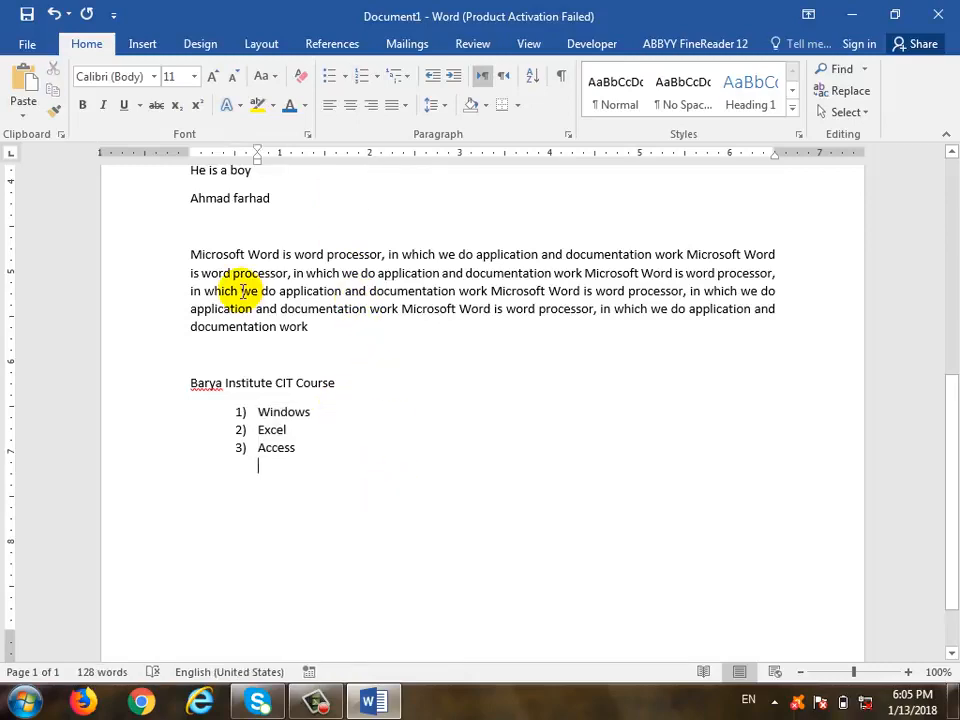
click(31, 44)
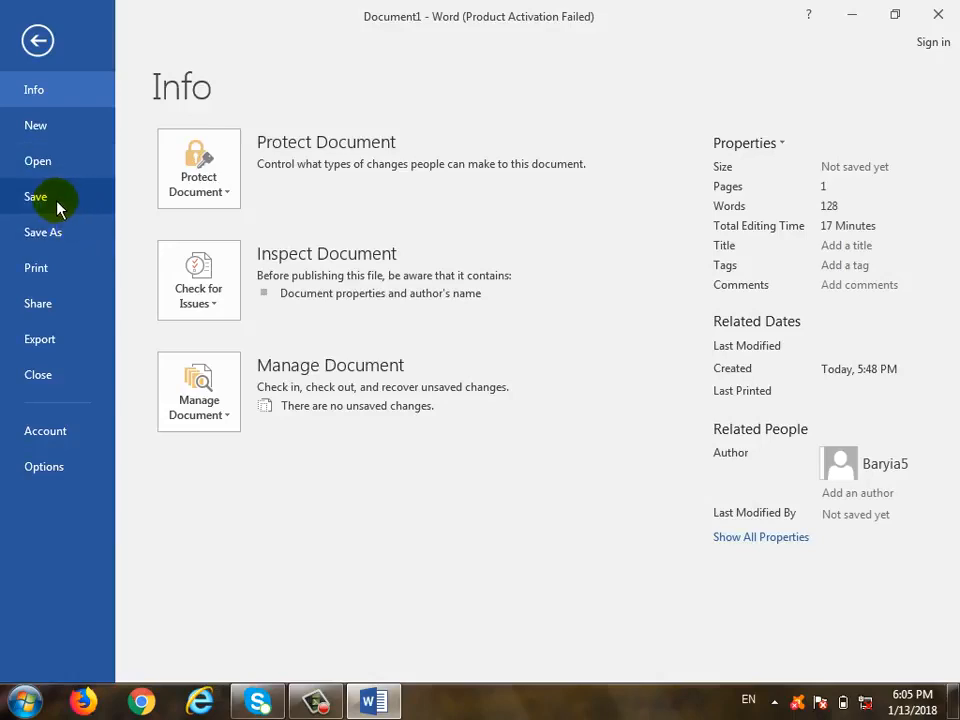
click(98, 236)
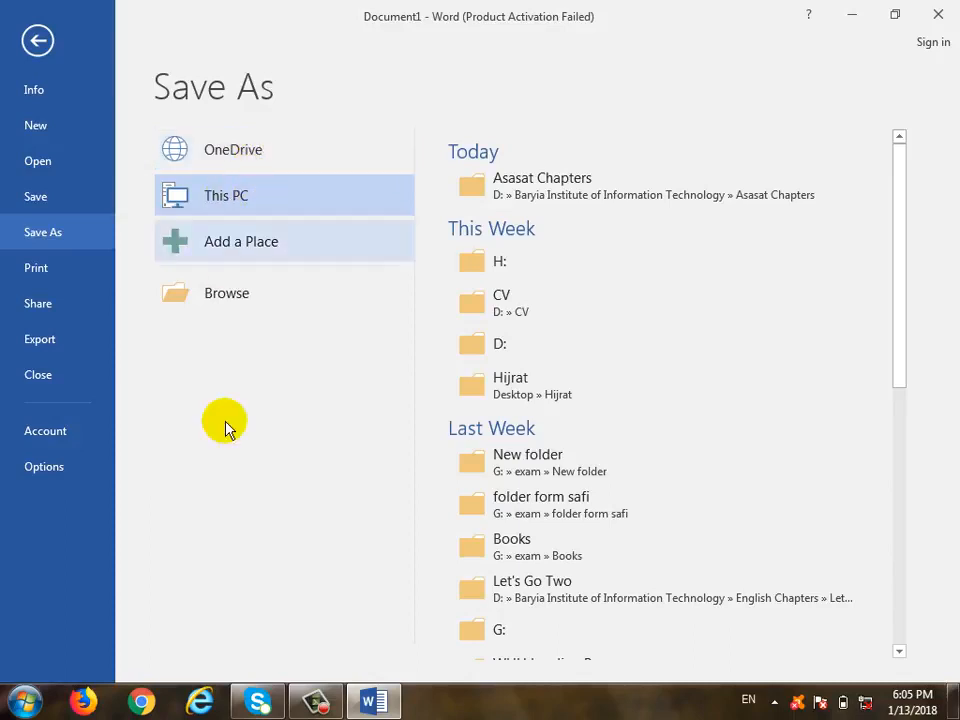
click(226, 290)
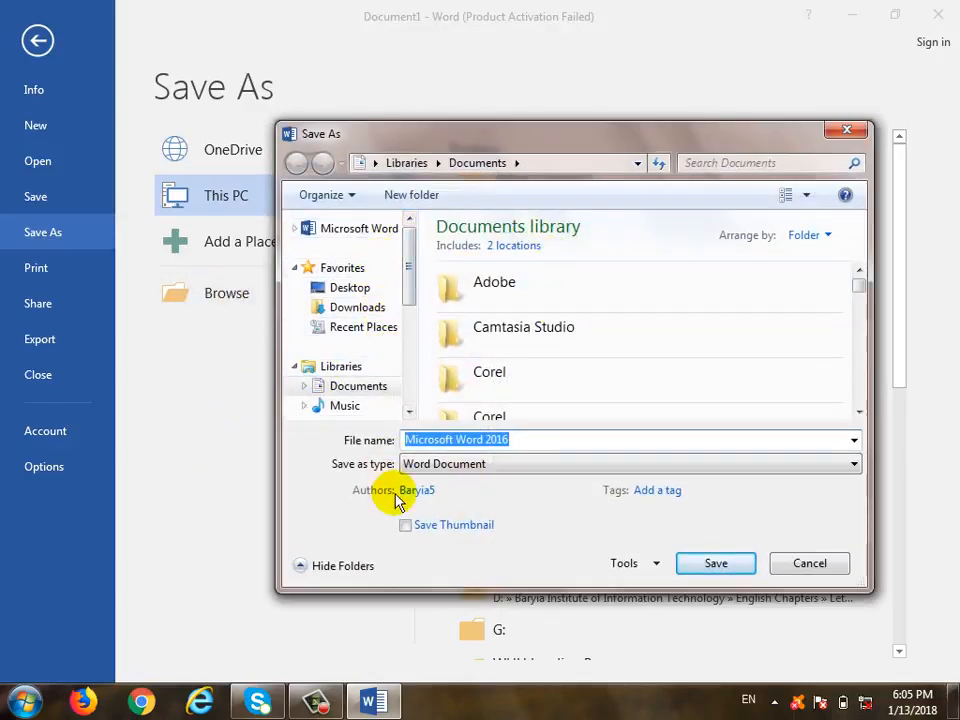
click(355, 288)
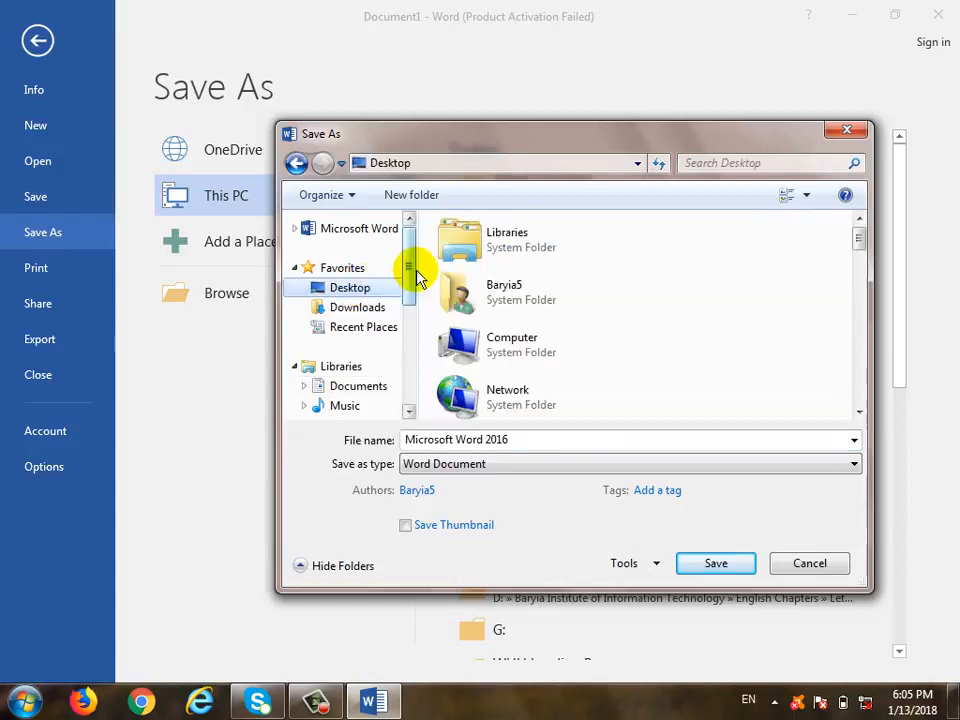
drag(410, 268, 385, 340)
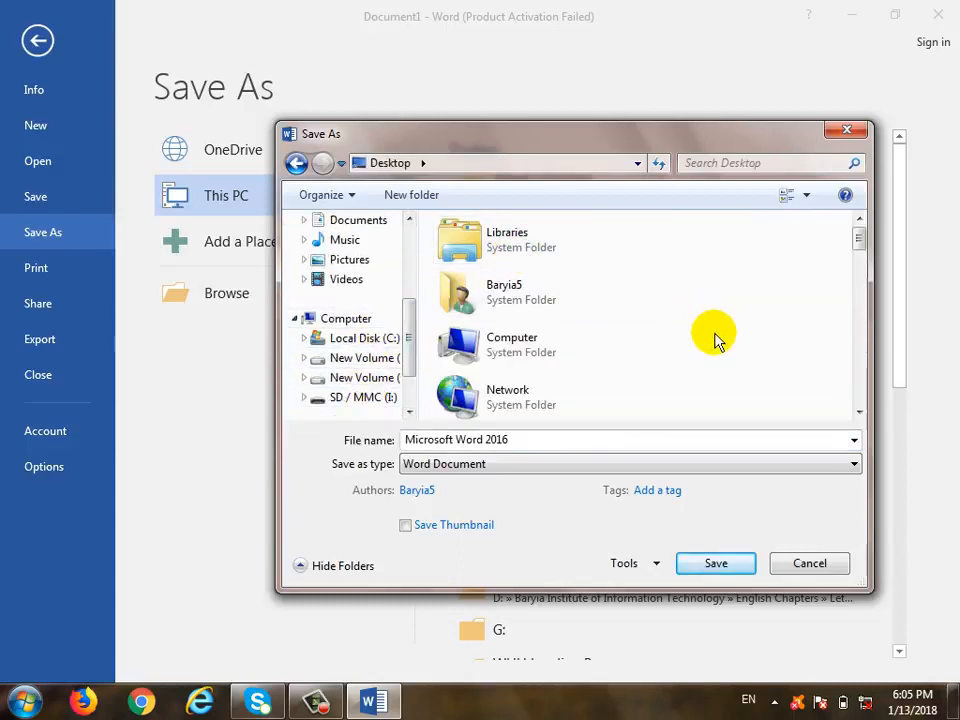
drag(407, 353, 403, 253)
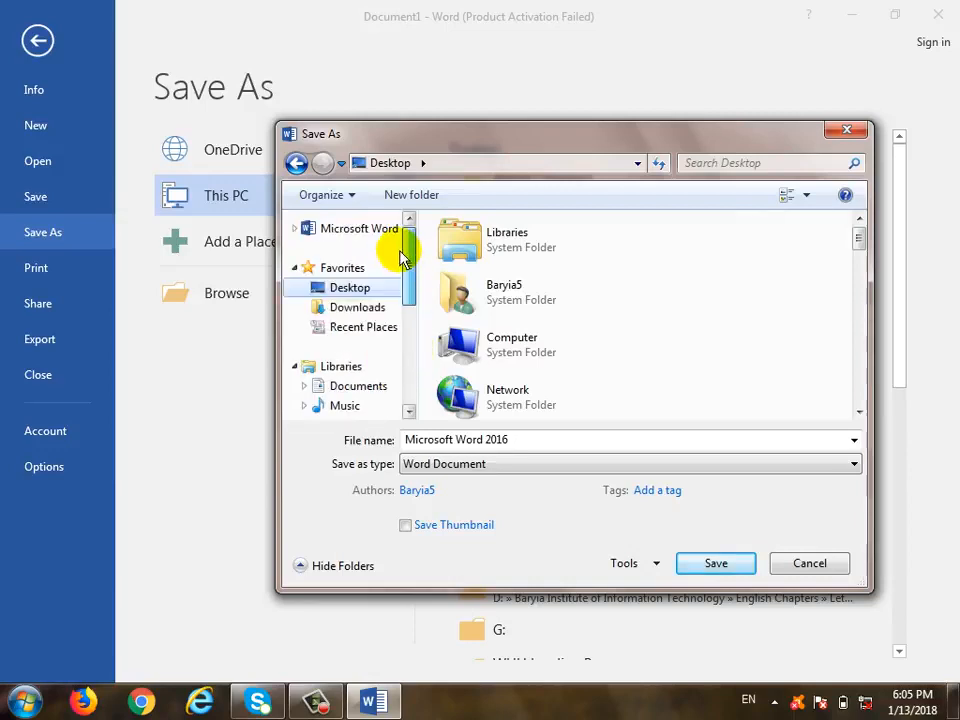
click(521, 439)
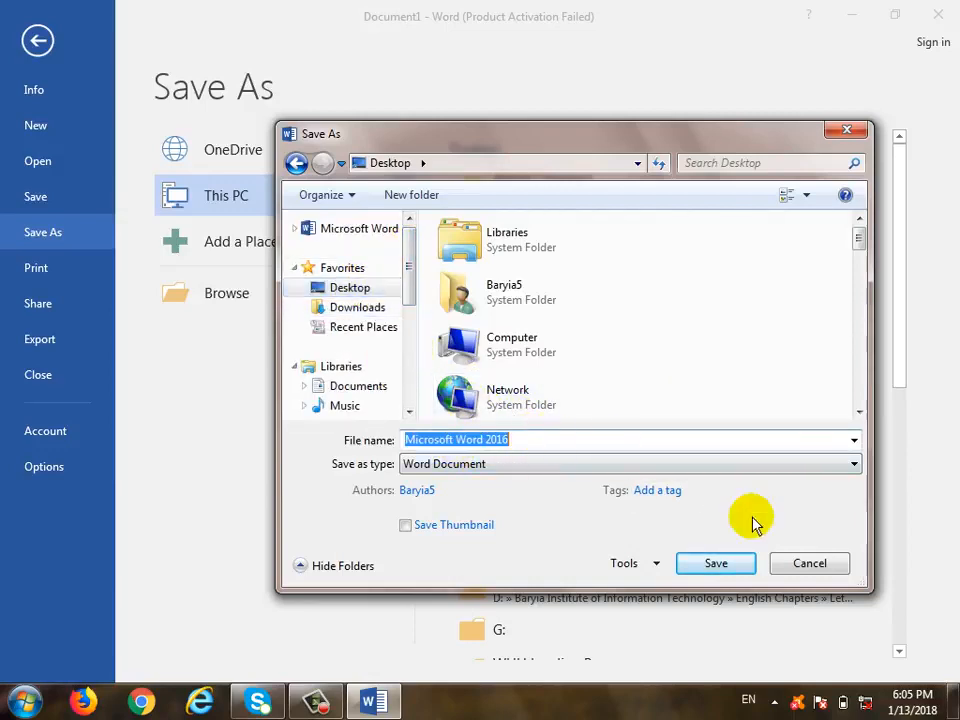
click(744, 566)
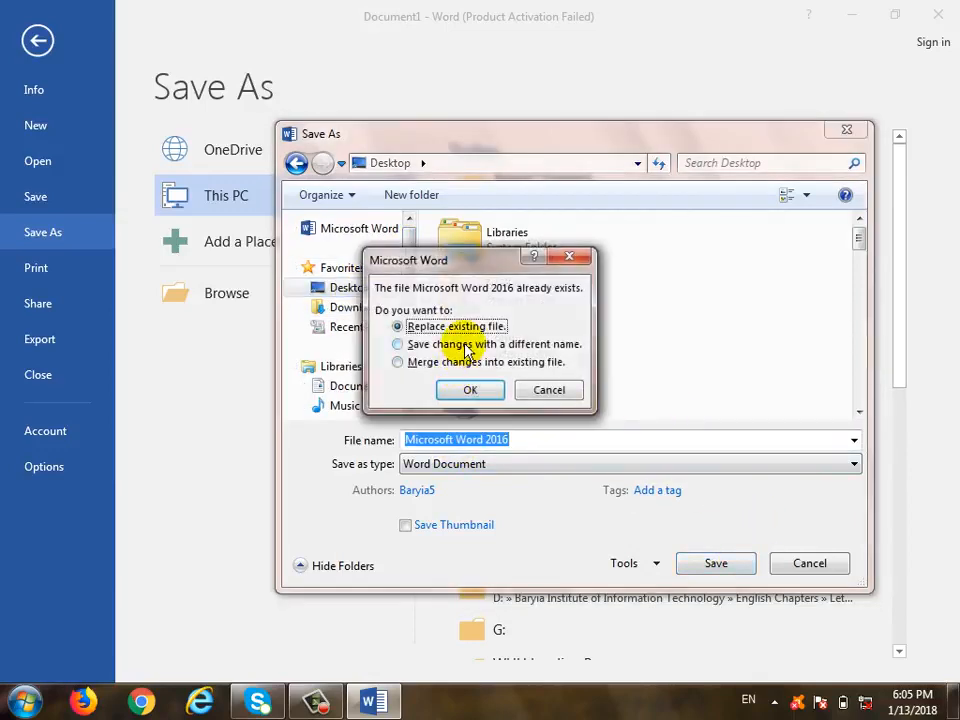
click(497, 393)
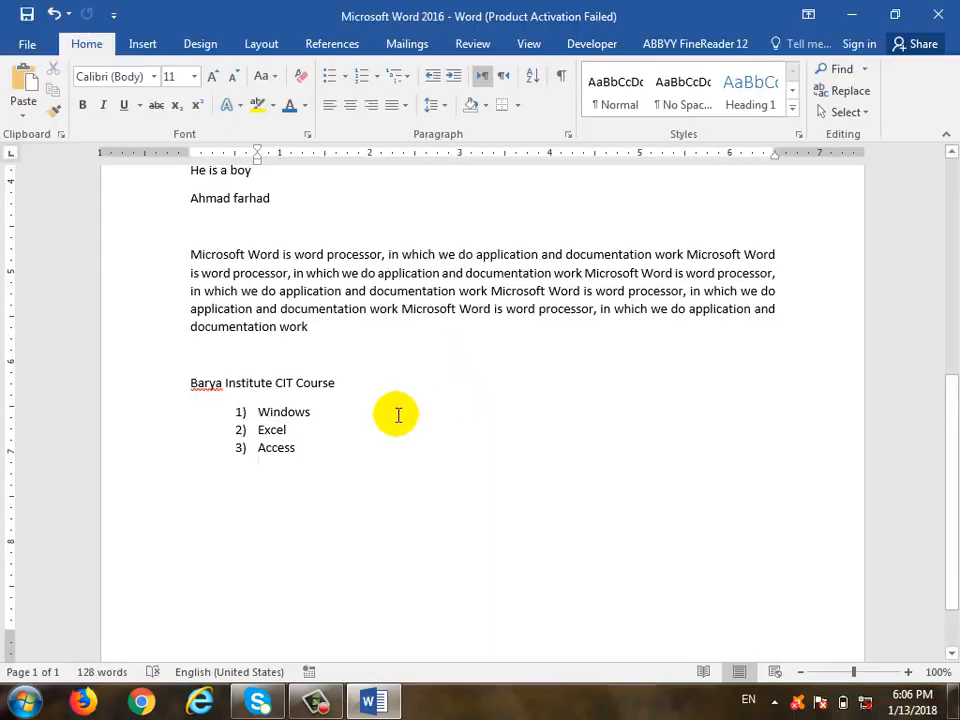
scroll(377, 450, up, 8)
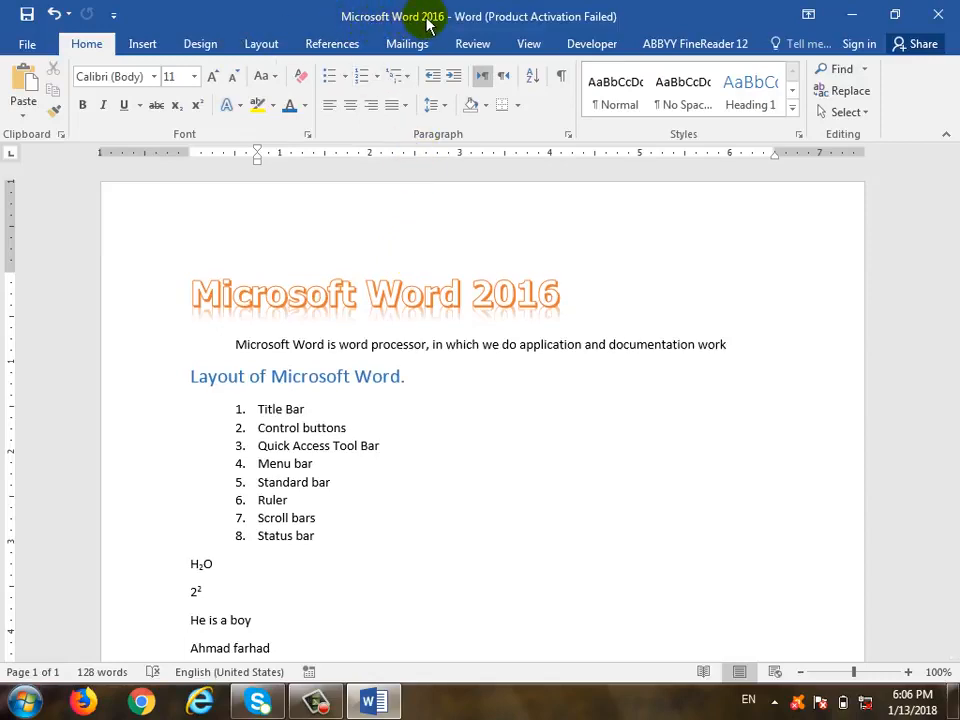
Create a new document from the Red and black report template
click(26, 43)
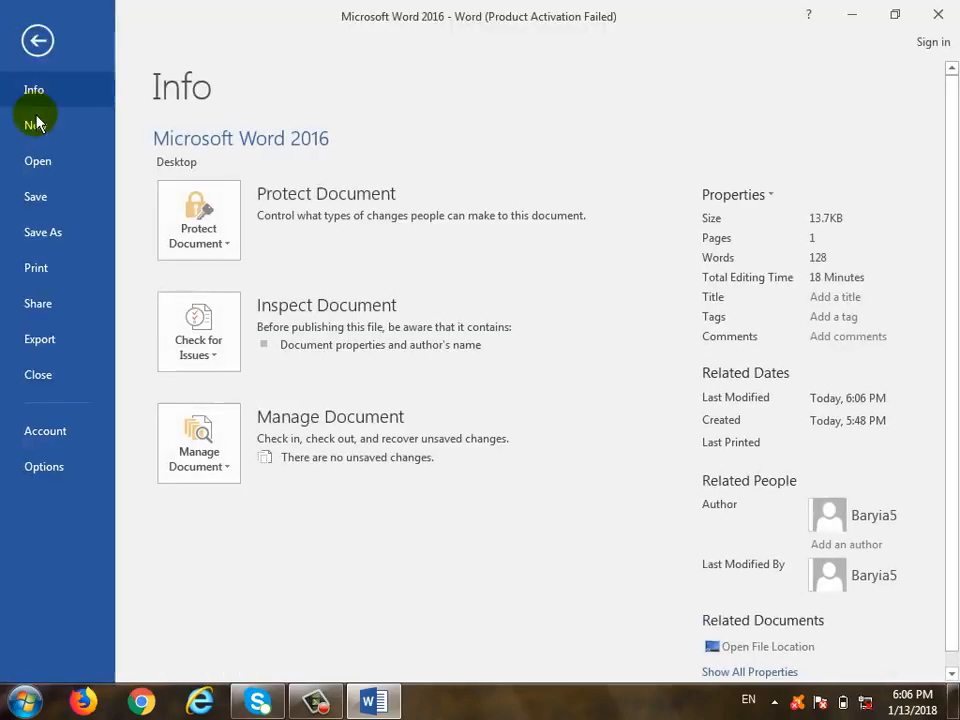
click(72, 122)
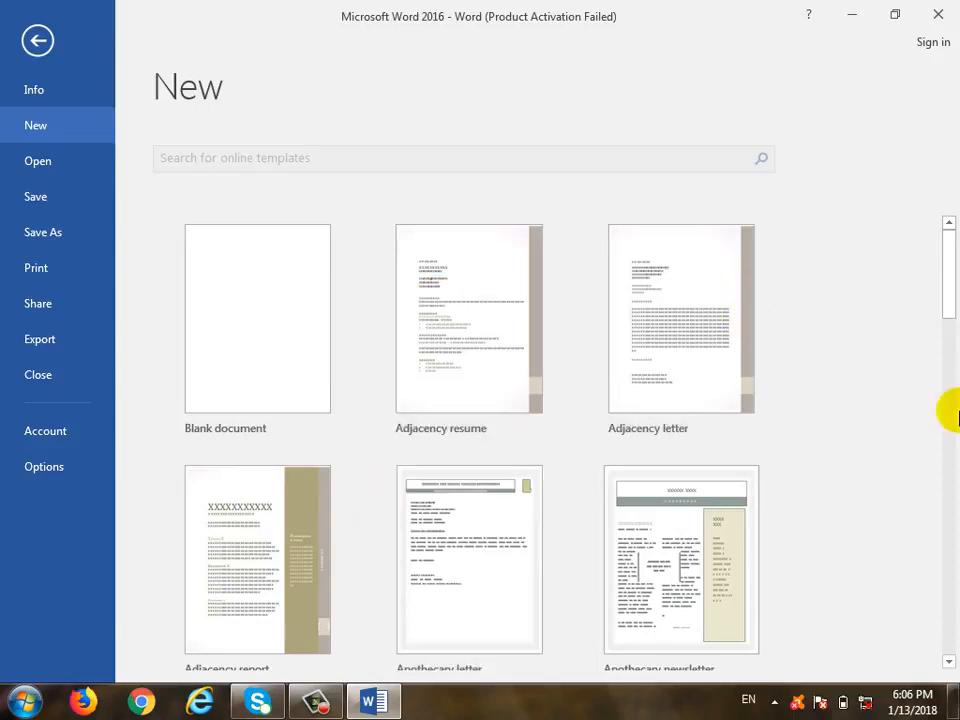
drag(953, 272, 953, 508)
click(685, 343)
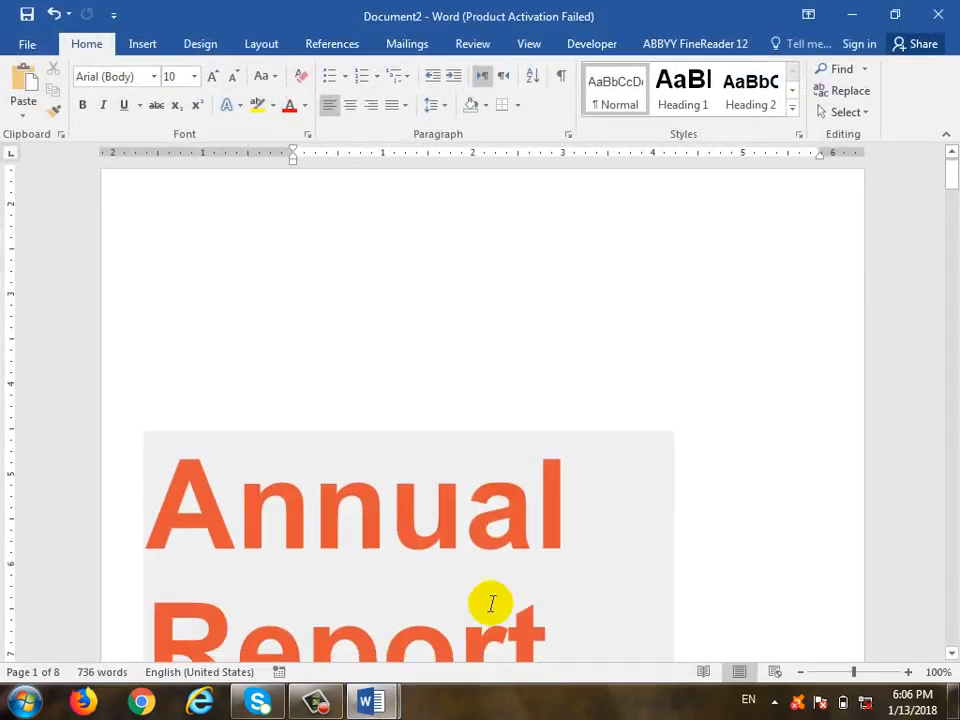
Select the Annual Report title box and scroll through the new report
scroll(337, 285, down, 5)
click(240, 261)
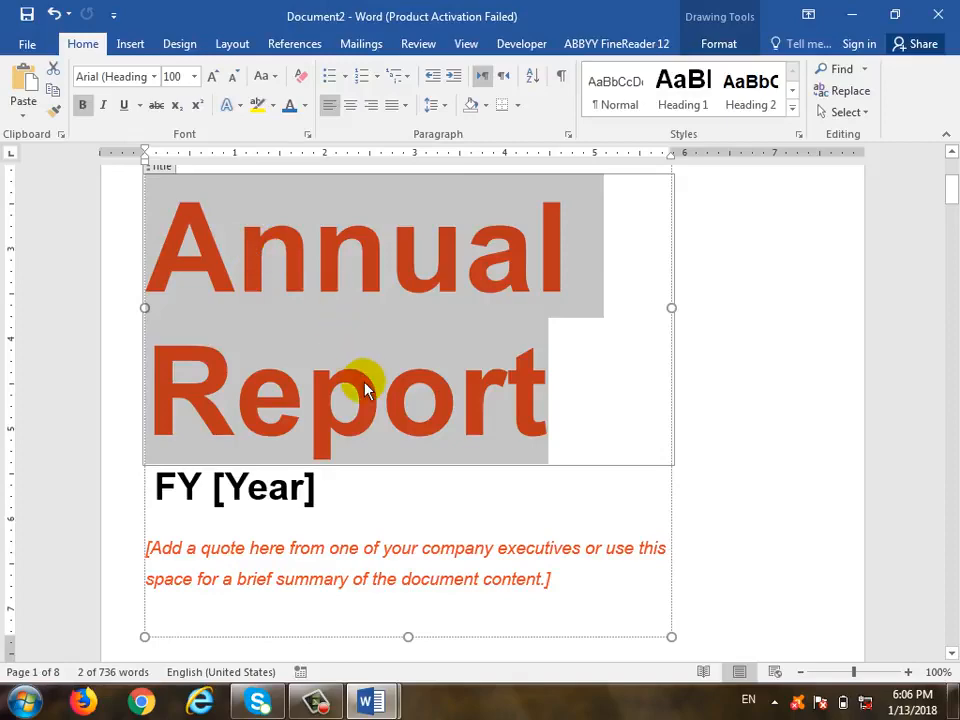
scroll(366, 400, down, 4)
scroll(340, 430, up, 6)
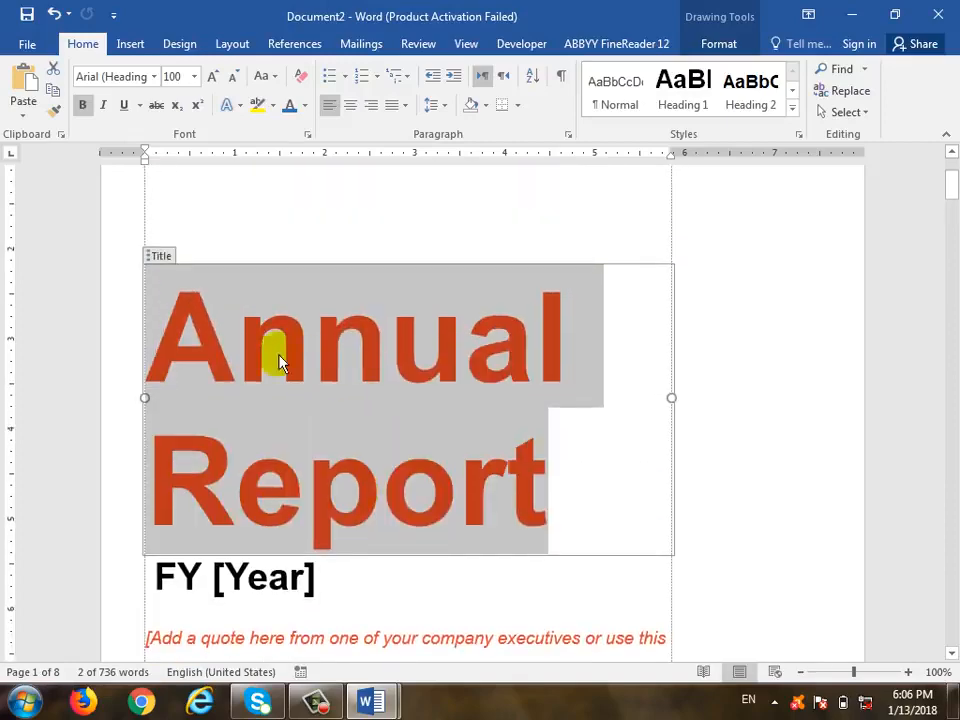
scroll(296, 514, down, 5)
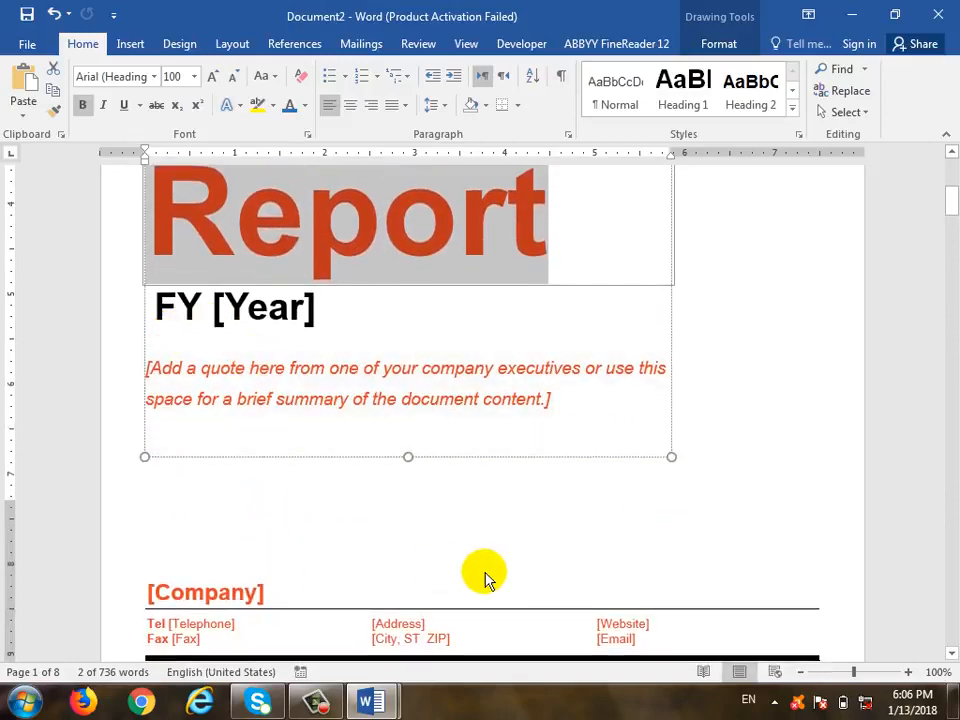
scroll(590, 475, up, 8)
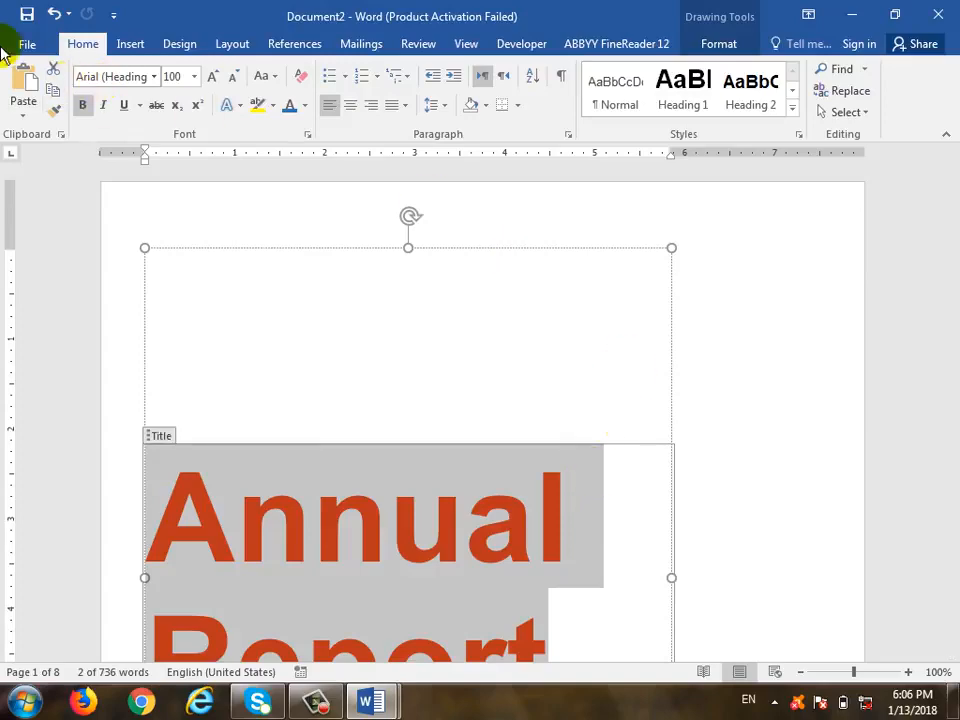
click(18, 45)
click(94, 135)
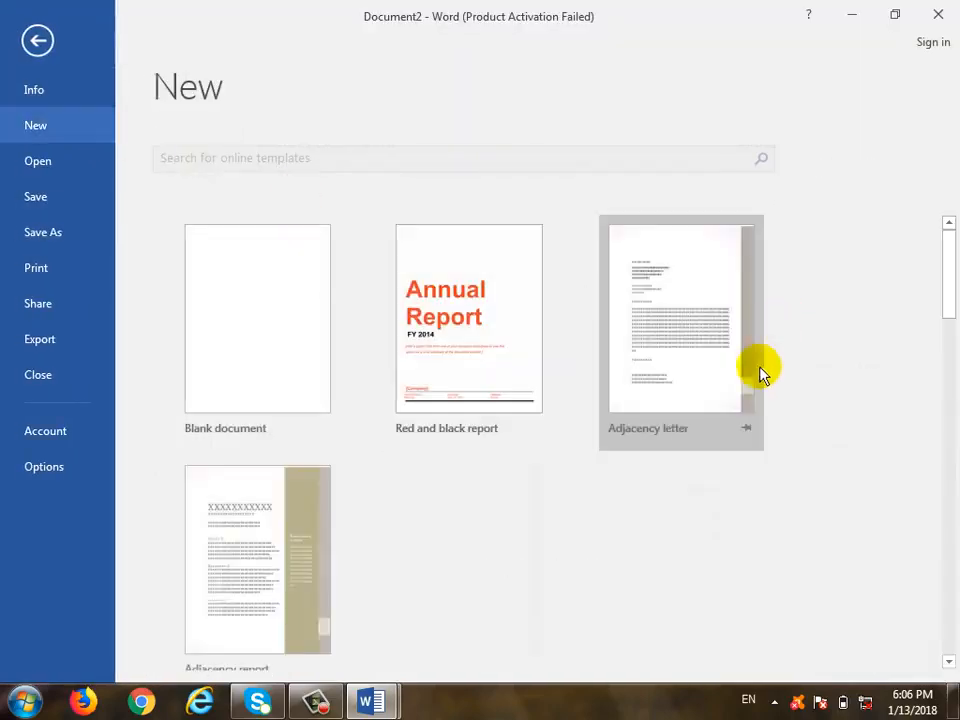
click(50, 172)
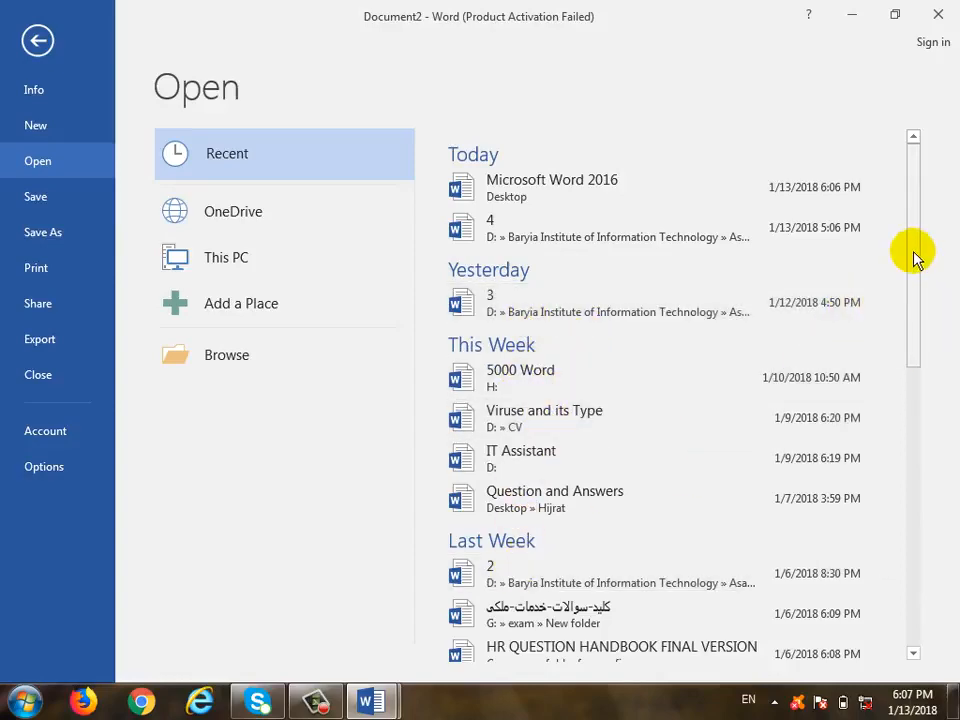
drag(917, 257, 921, 214)
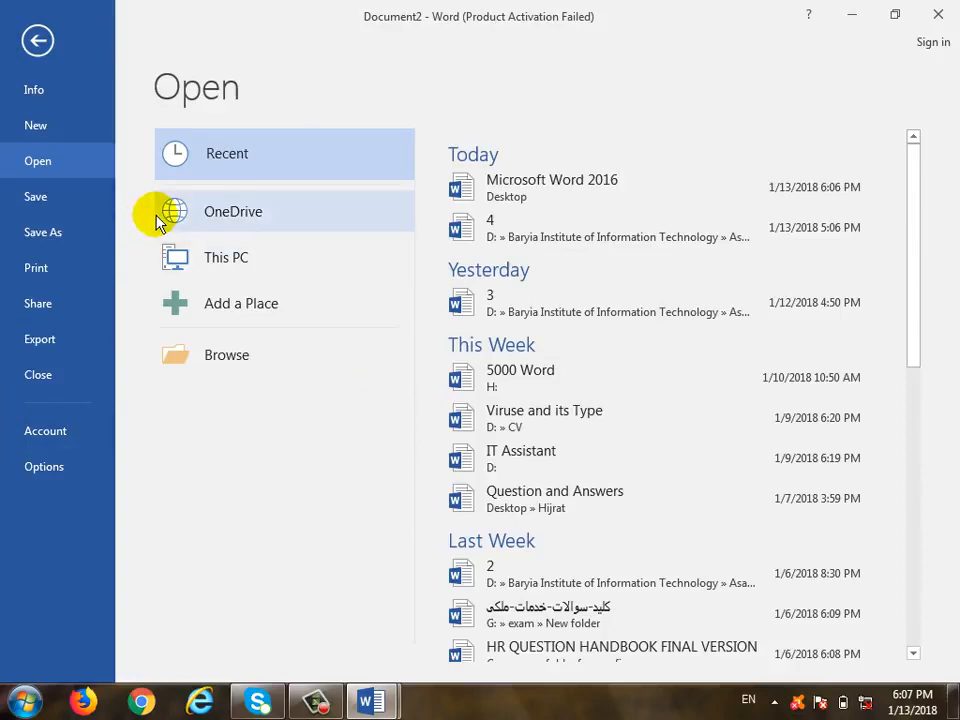
click(248, 362)
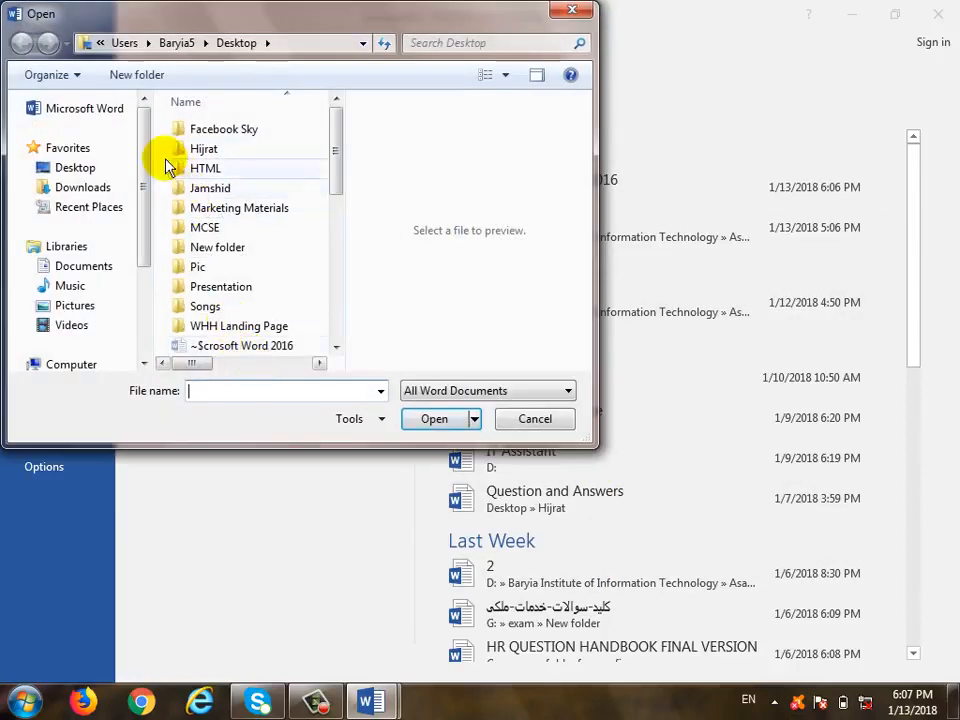
click(78, 167)
drag(338, 122, 336, 283)
scroll(274, 189, up, 1)
click(313, 240)
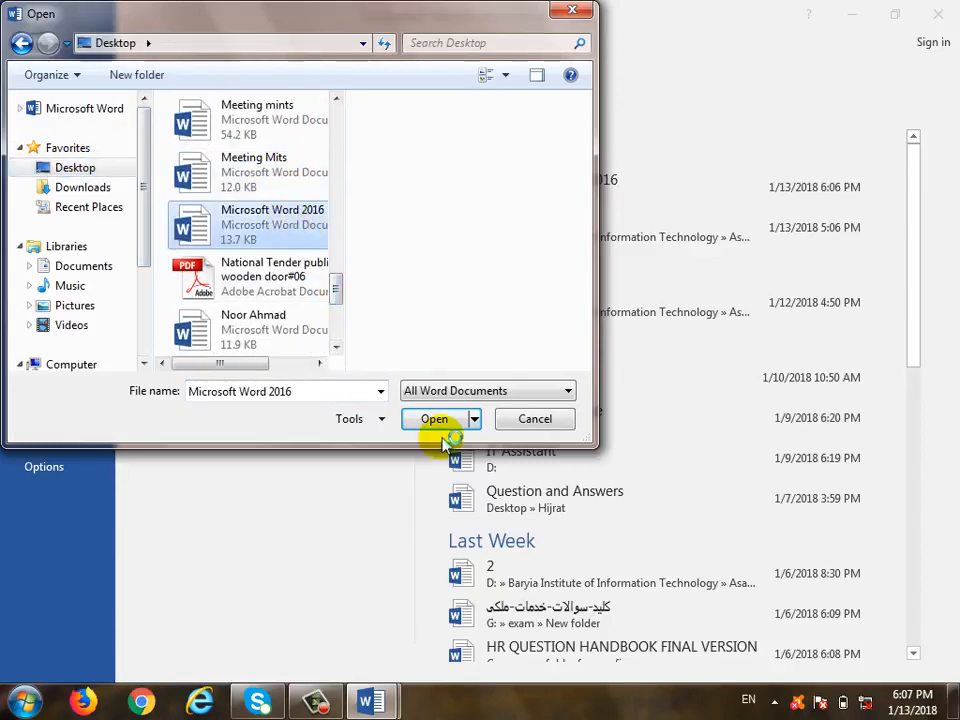
click(549, 421)
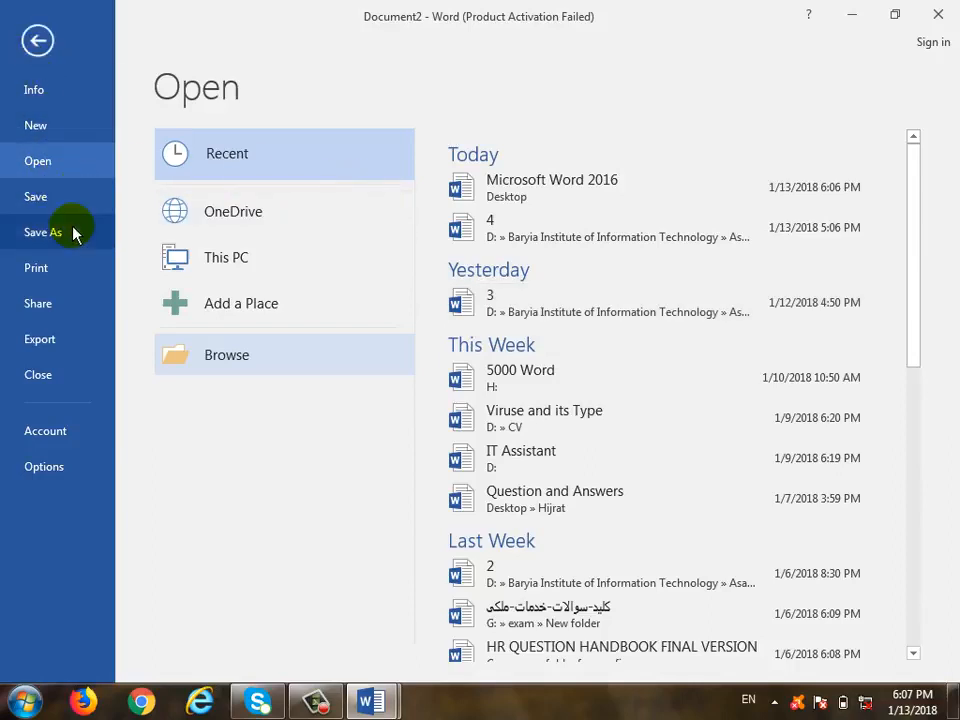
click(38, 40)
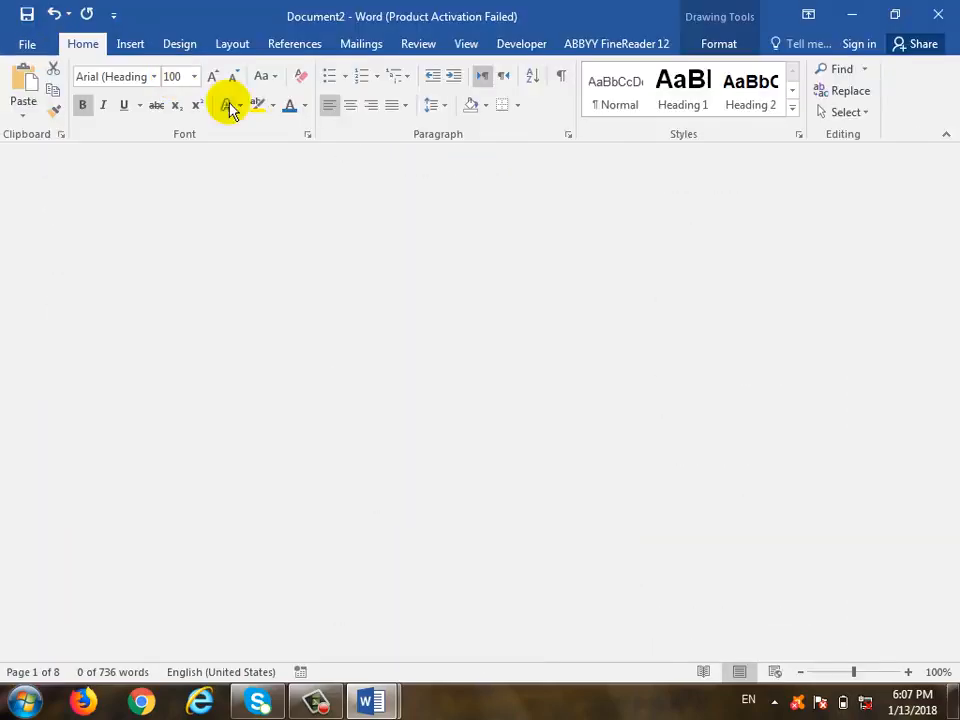
Close Document2 without saving, returning to the Microsoft Word 2016 document
click(755, 277)
click(937, 15)
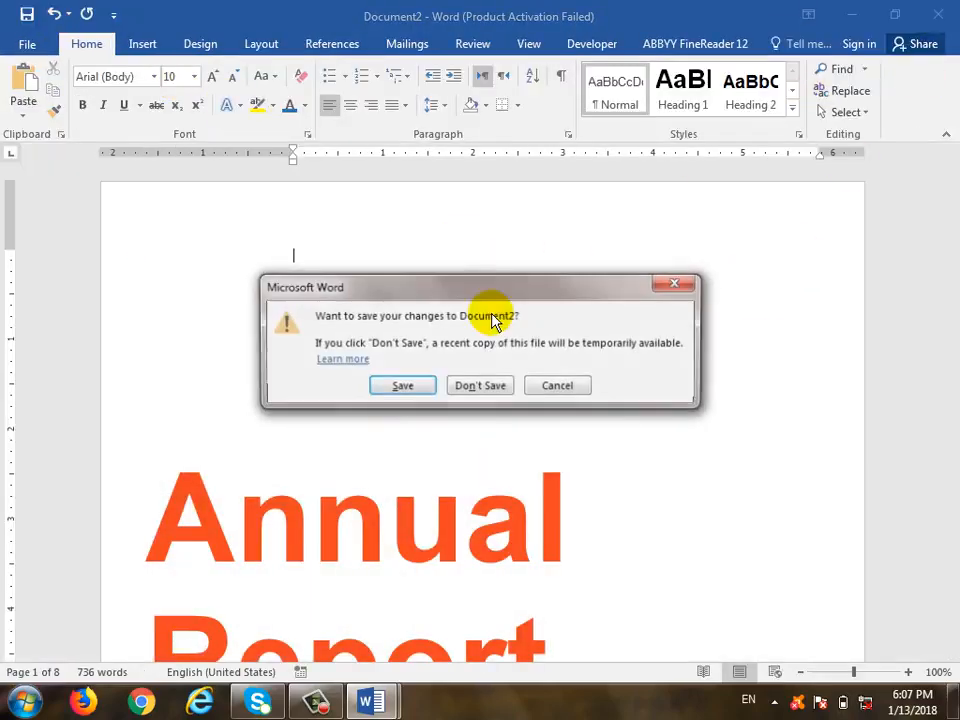
click(481, 386)
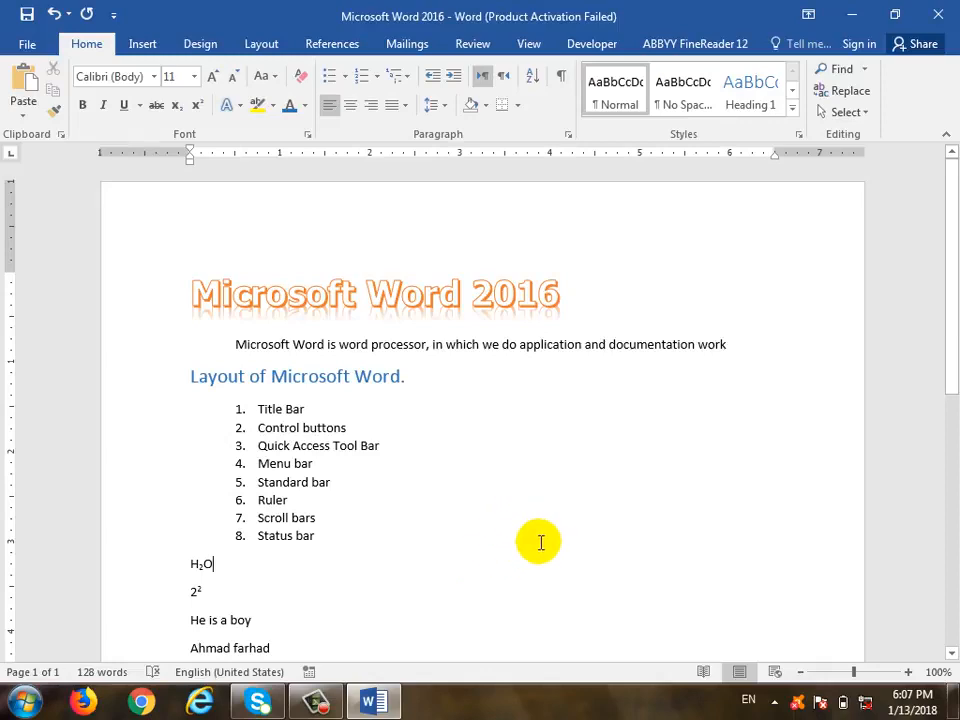
click(322, 708)
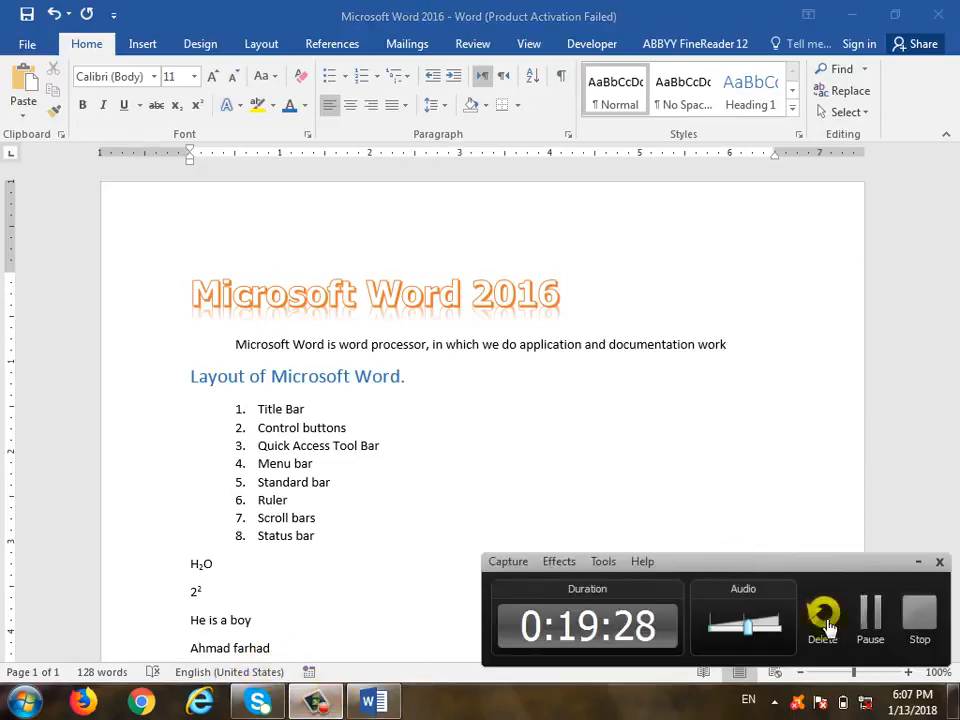